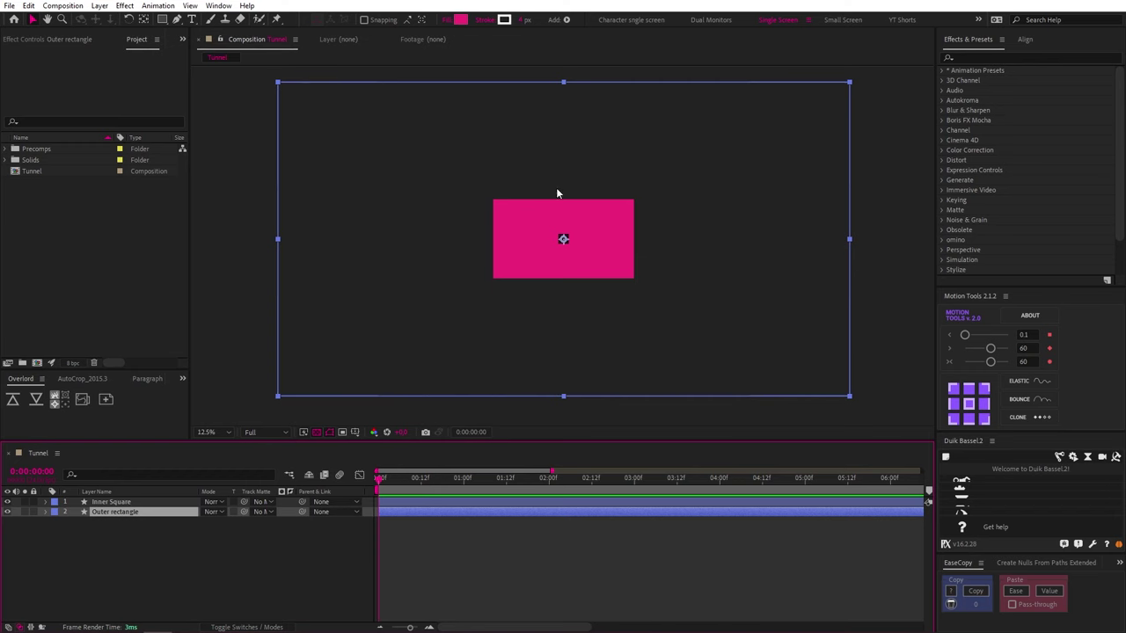
Fit the composition in the viewer, then keyframe Inner Square's Scale and Rotation at 0:00:00:00 and 0:00:01:12.
{"action": "left_click", "coordinate": [211, 432]}
{"action": "left_click", "coordinate": [232, 238]}
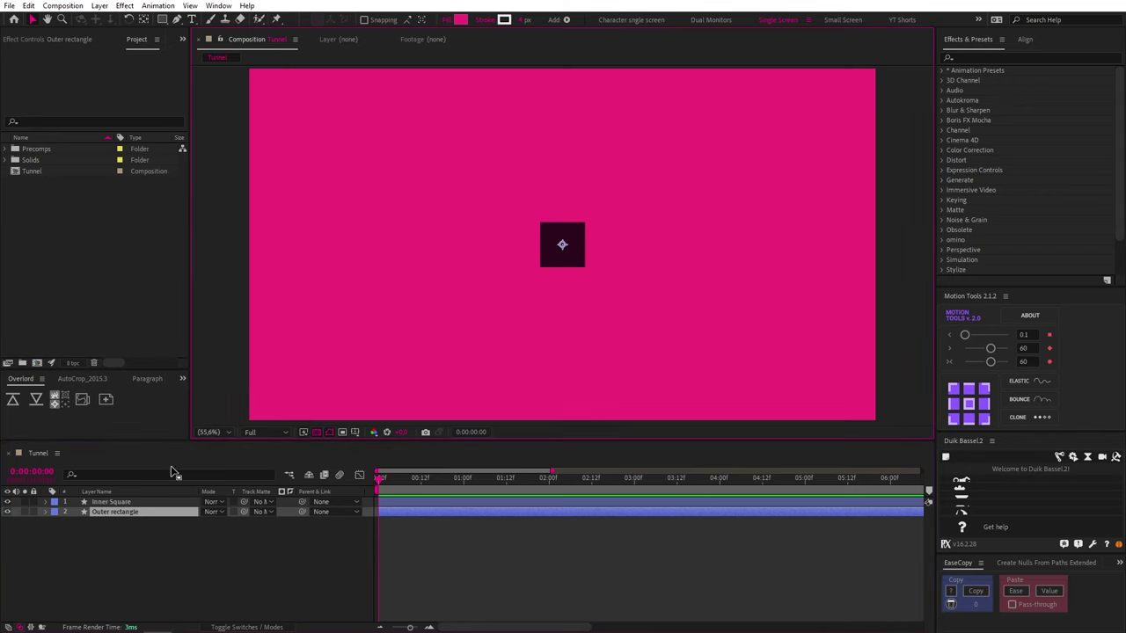
{"action": "left_click", "coordinate": [572, 225]}
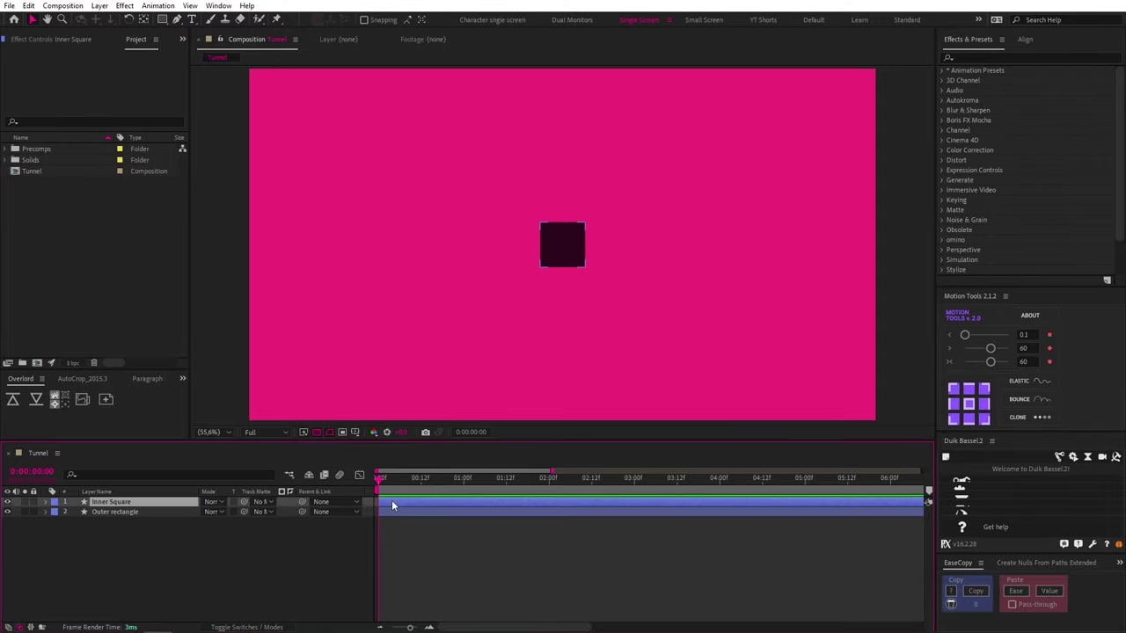
{"action": "key", "text": "s"}
{"action": "key", "text": "alt+shift+r"}
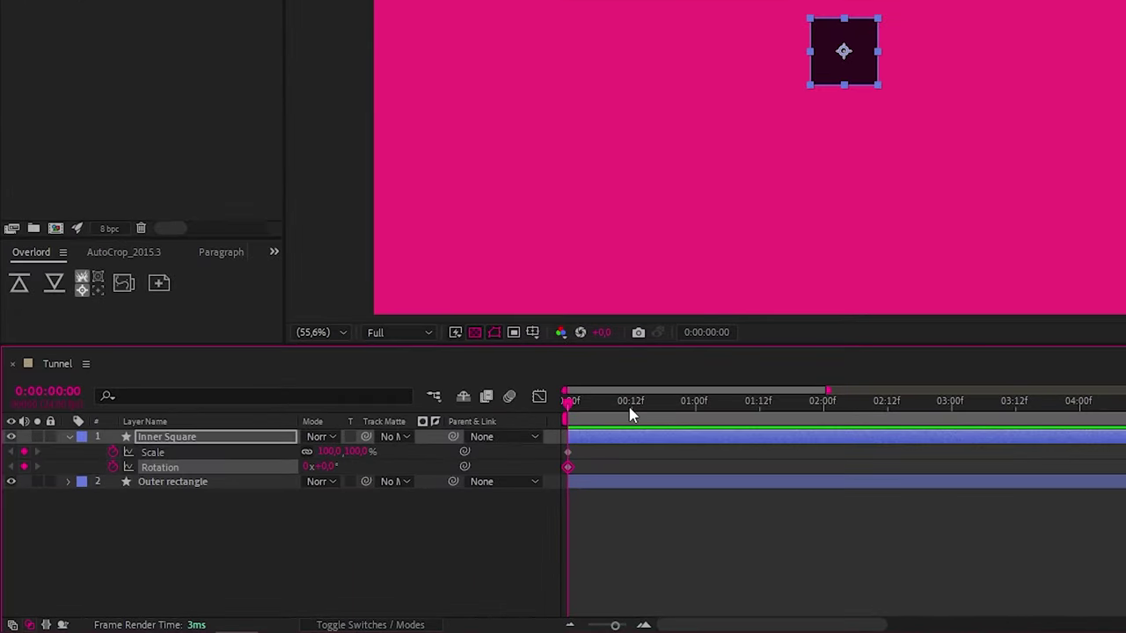
{"action": "left_click_drag", "start_coordinate": [635, 403], "coordinate": [759, 403]}
{"action": "left_click", "coordinate": [24, 452]}
{"action": "left_click", "coordinate": [25, 467]}
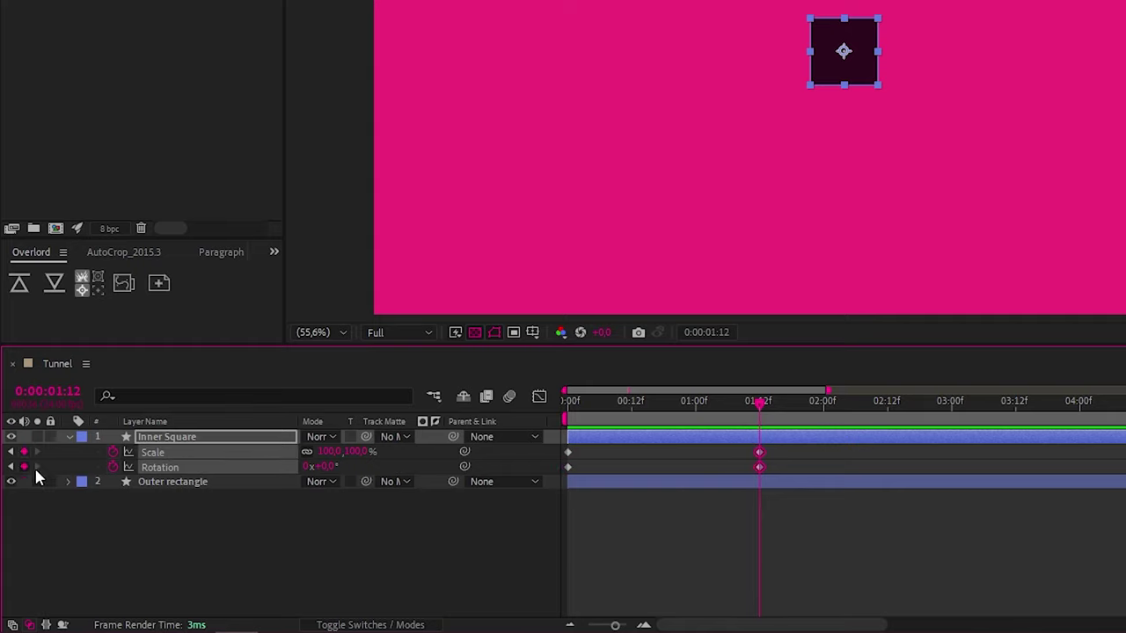
Increase Inner Square's Scale at the first keyframe until the square covers the whole frame.
{"action": "left_click_drag", "start_coordinate": [664, 405], "coordinate": [565, 406]}
{"action": "left_click", "coordinate": [567, 452]}
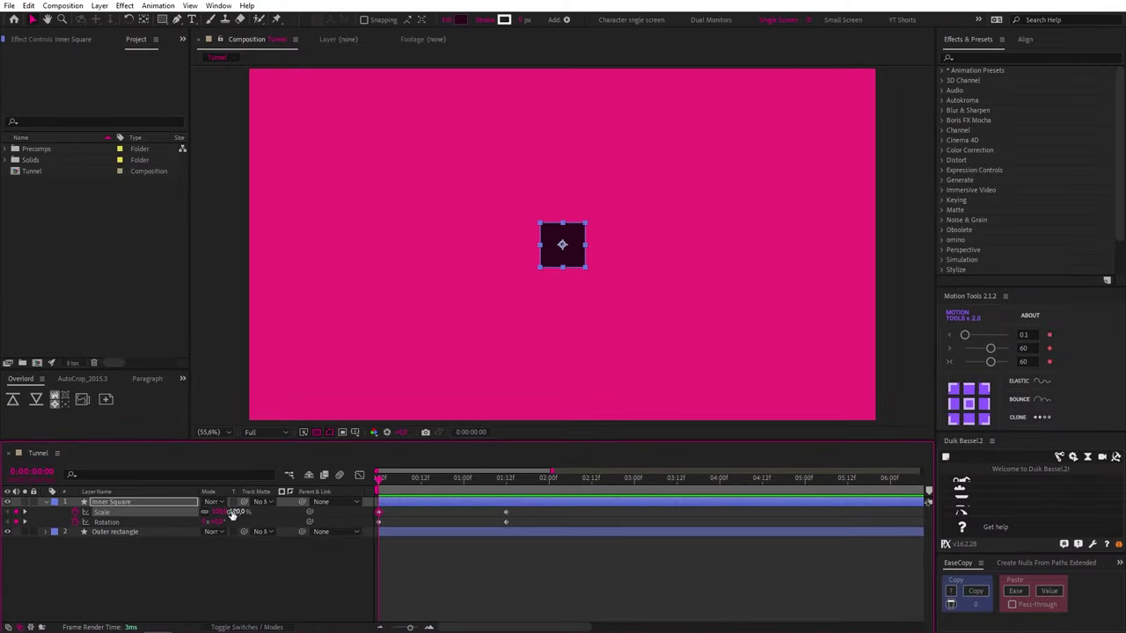
{"action": "left_click_drag", "start_coordinate": [235, 512], "coordinate": [577, 538]}
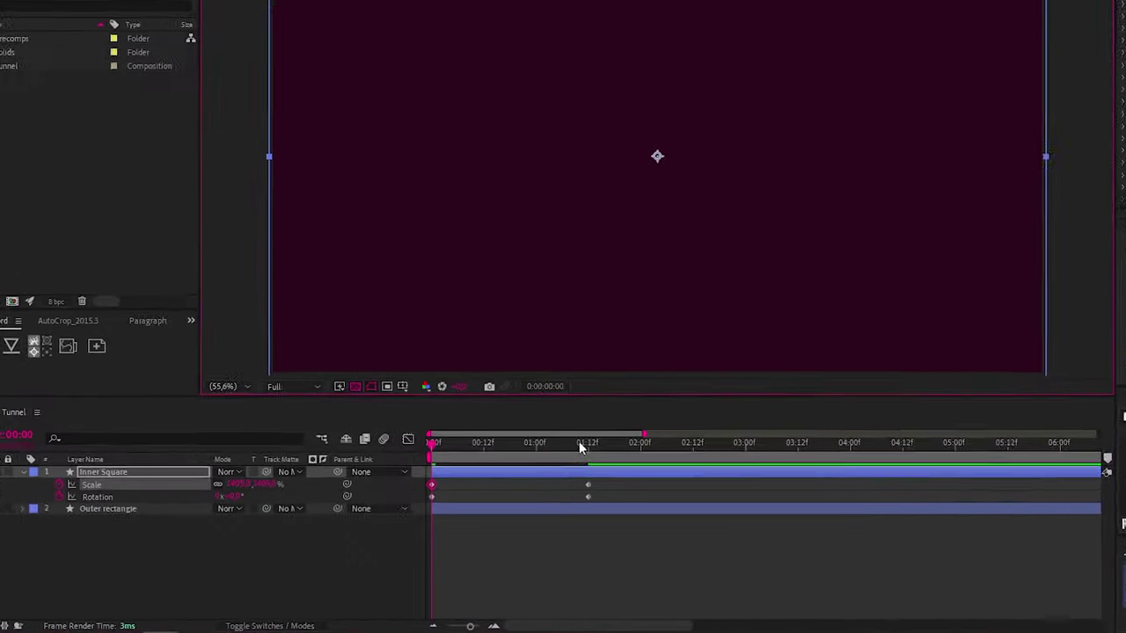
Set Inner Square's Rotation to 90° at 0:00:01:12 and 180° at 0:00:02:04, scaling it up to cover the frame at 0:00:02:04.
{"action": "left_click", "coordinate": [506, 480]}
{"action": "left_click", "coordinate": [506, 522]}
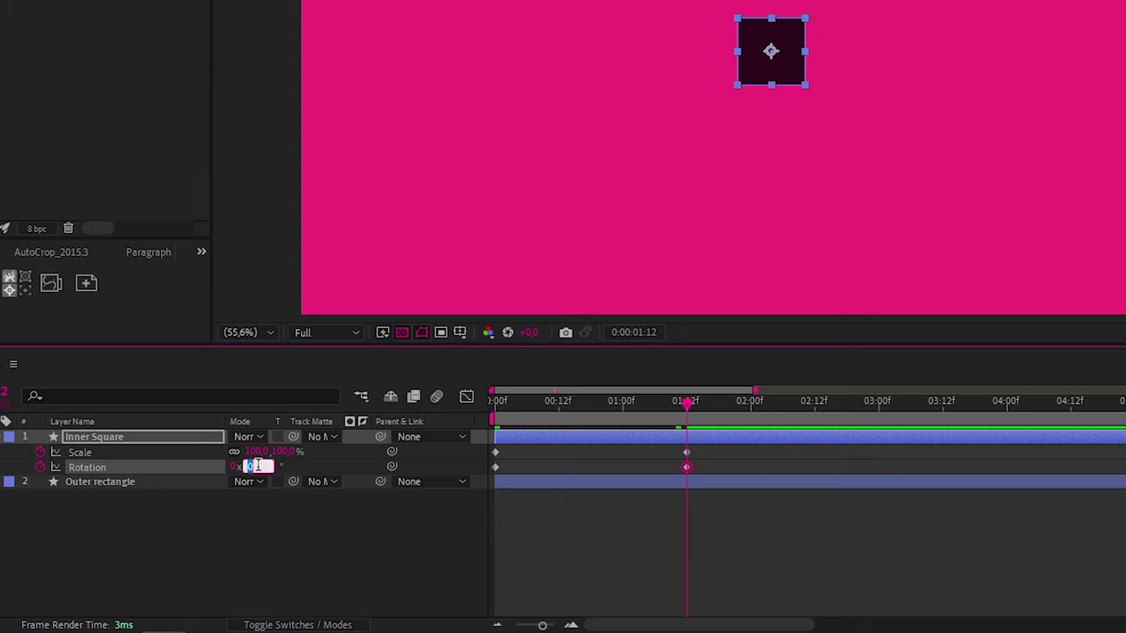
{"action": "left_click_drag", "start_coordinate": [691, 413], "coordinate": [777, 417]}
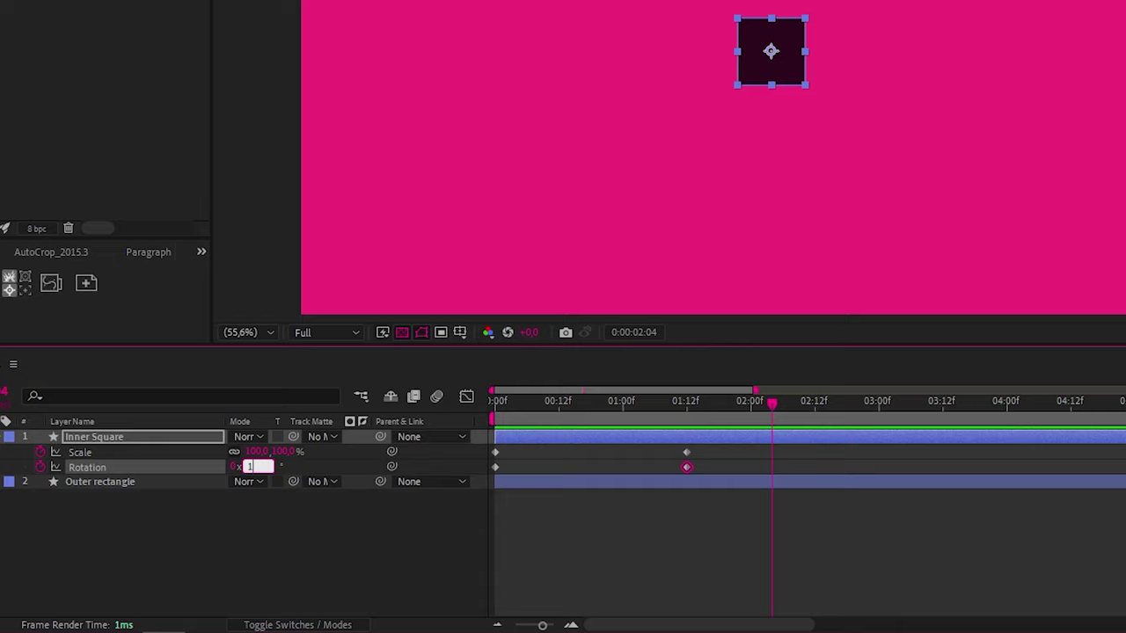
{"action": "key", "text": "Return"}
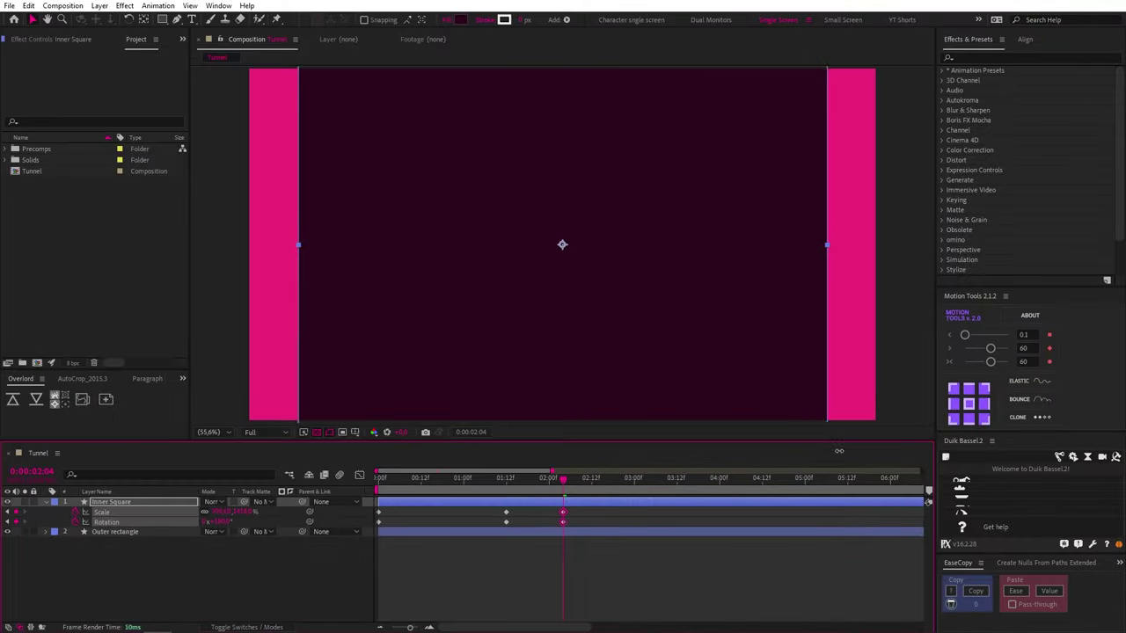
Apply Easy Ease to the Scale and Rotation keyframes at 0:00:01:12, lengthen their speed handles on both sides, and preview the animation.
{"action": "left_click_drag", "start_coordinate": [516, 508], "coordinate": [503, 524]}
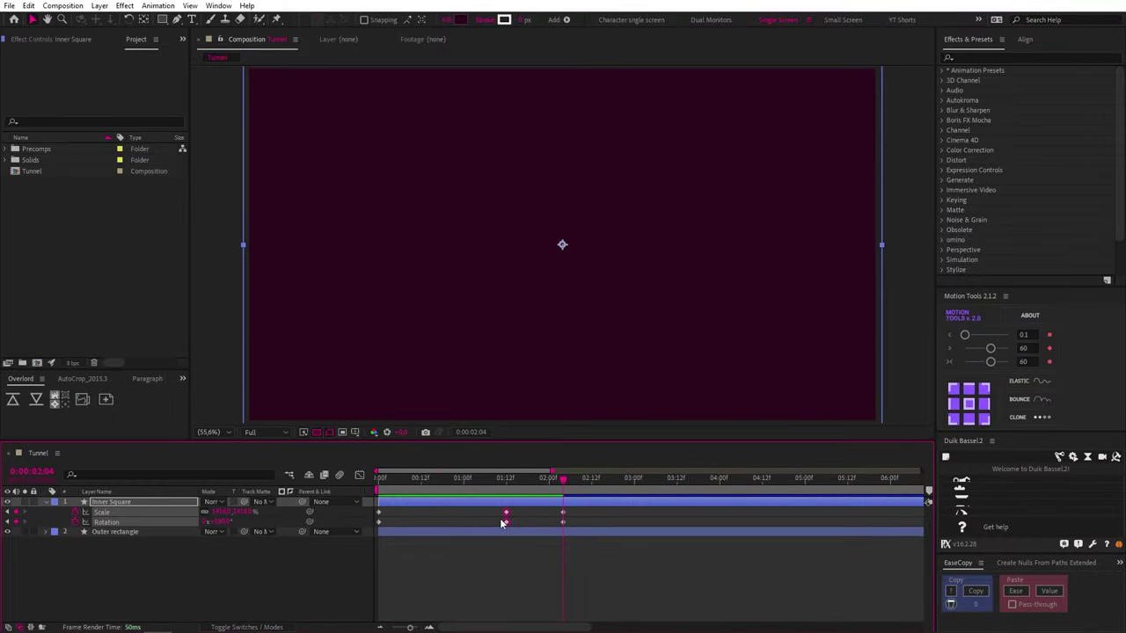
{"action": "key", "text": "F9"}
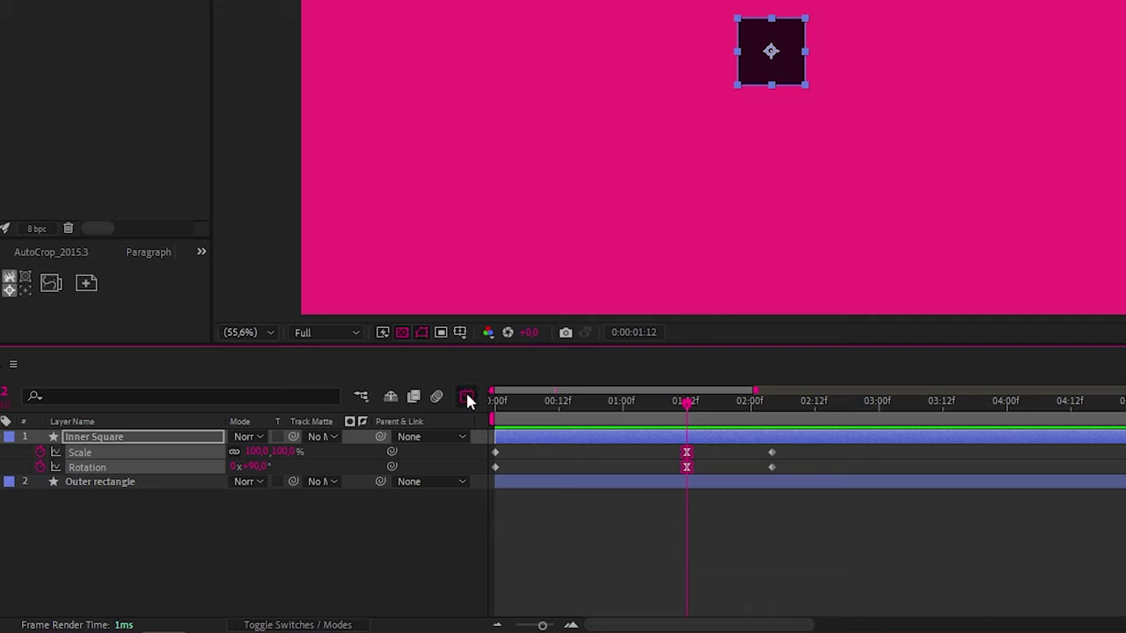
{"action": "left_click", "coordinate": [466, 400]}
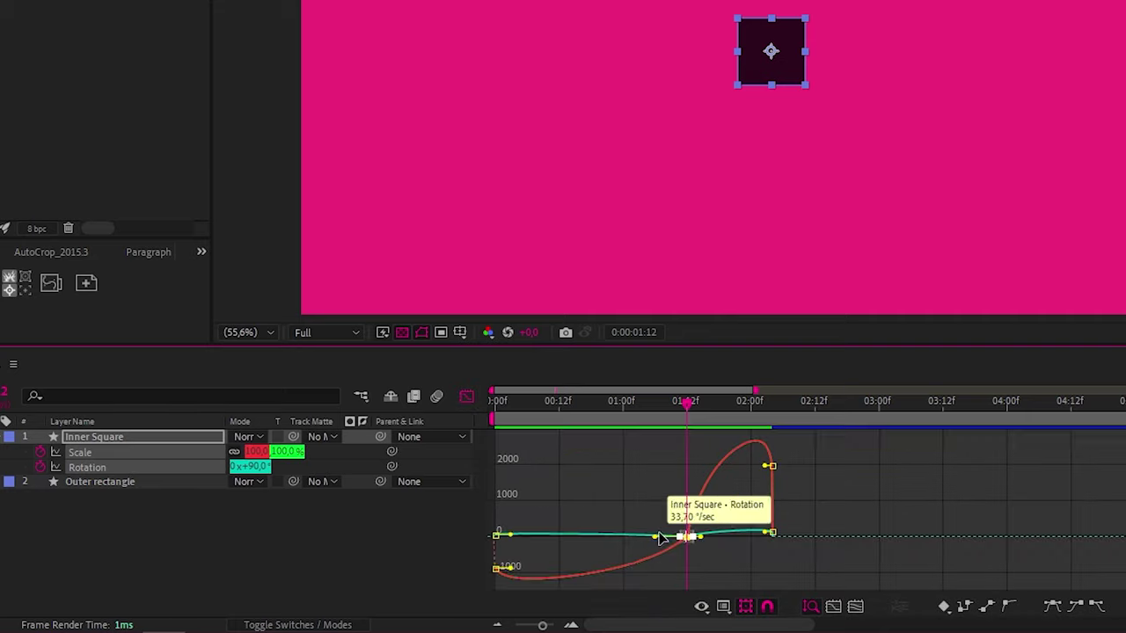
{"action": "left_click_drag", "start_coordinate": [666, 534], "coordinate": [725, 517]}
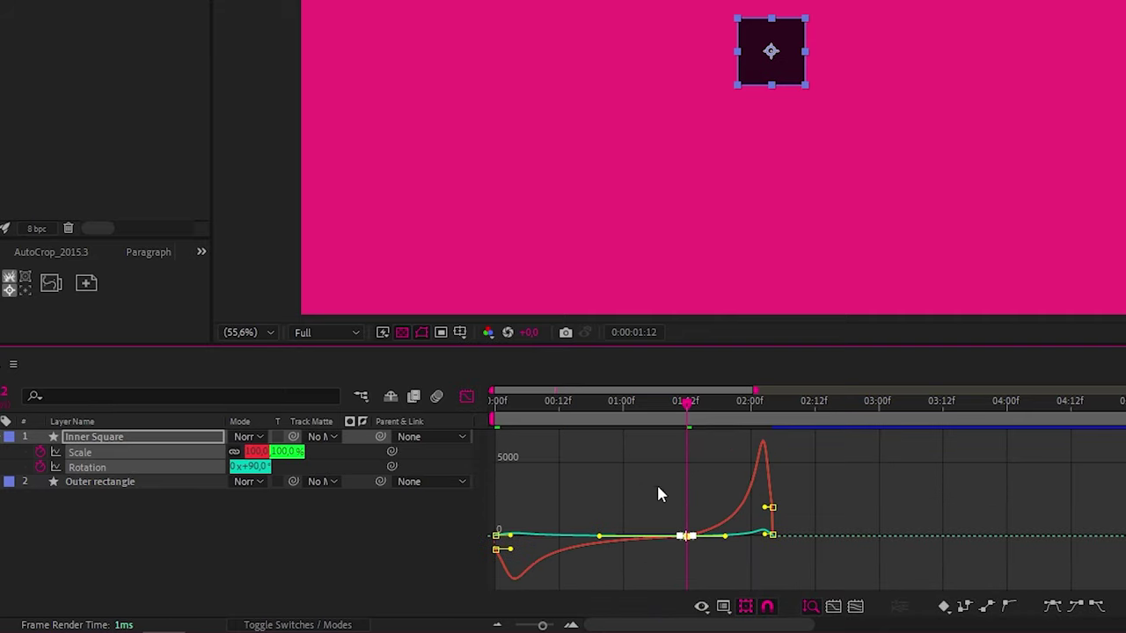
{"action": "left_click", "coordinate": [466, 396]}
{"action": "key", "text": "space"}
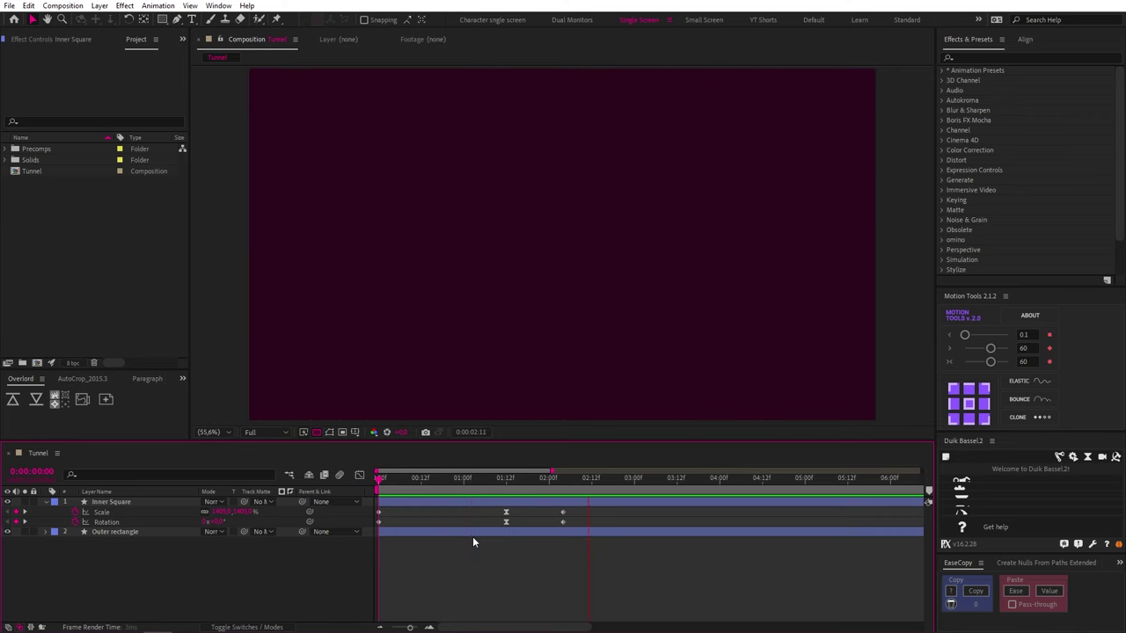
Enable Continuous (Lock Outgoing to Incoming) in the velocity settings of Inner Square's Rotation keyframe at 0:00:01:12.
{"action": "left_click", "coordinate": [507, 482]}
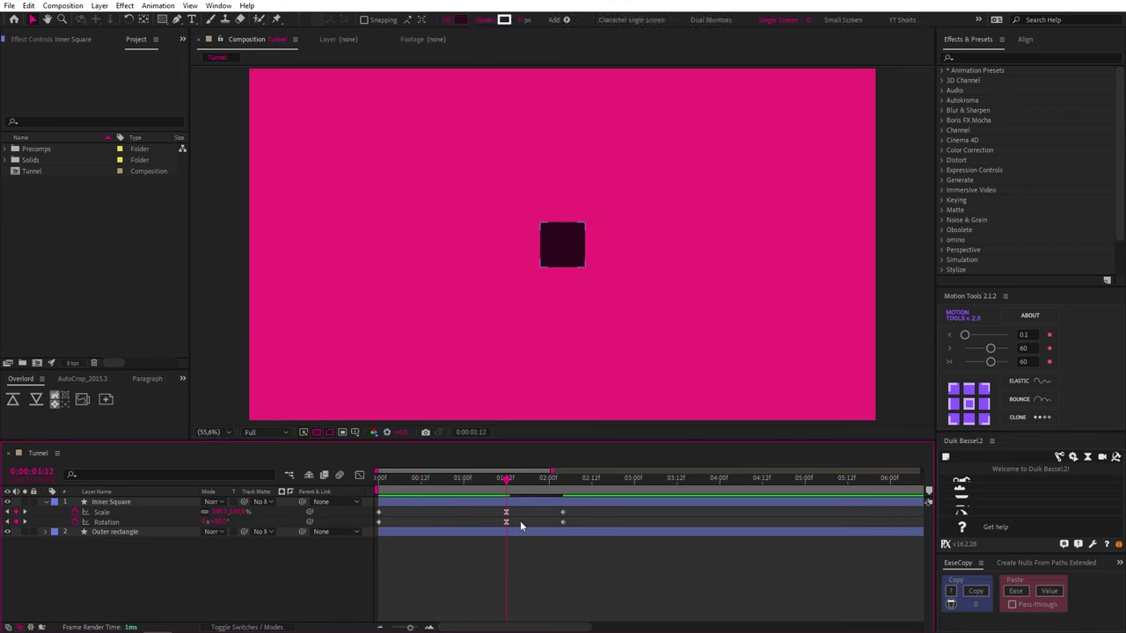
{"action": "left_click_drag", "start_coordinate": [523, 519], "coordinate": [502, 527]}
{"action": "left_click", "coordinate": [358, 474]}
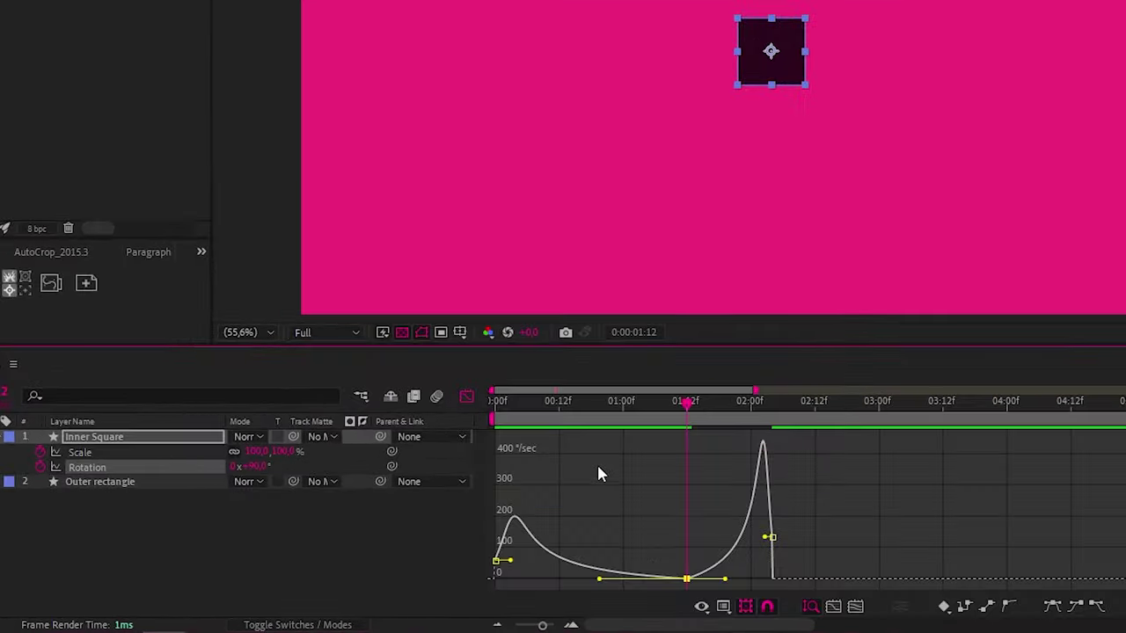
{"action": "double_click", "coordinate": [686, 579]}
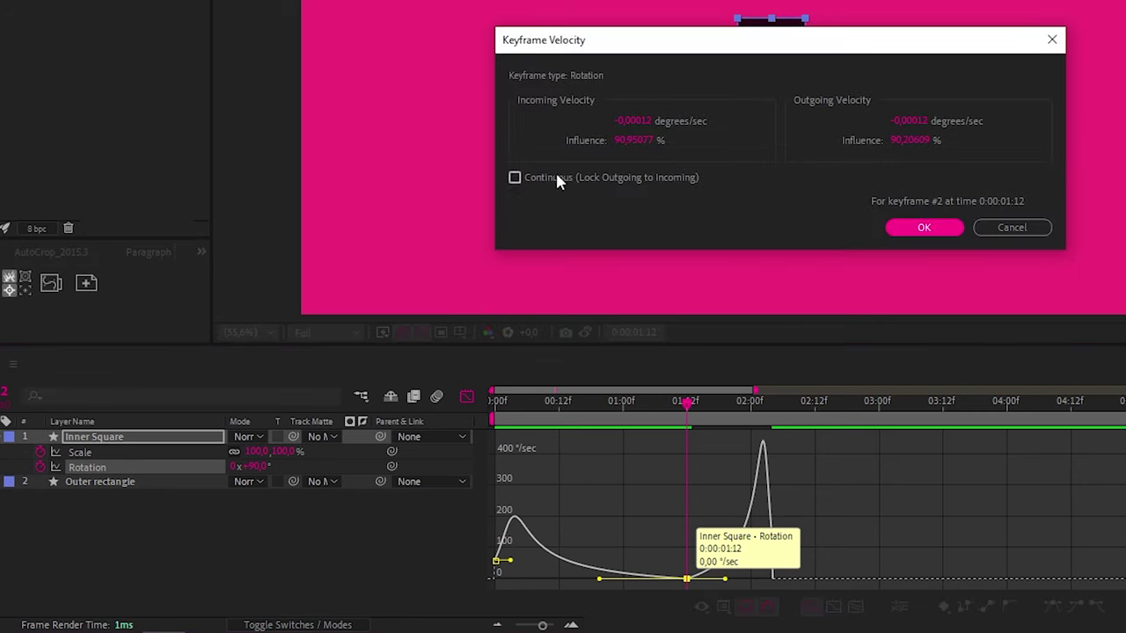
{"action": "left_click", "coordinate": [556, 176]}
{"action": "left_click", "coordinate": [893, 228]}
Raise the rotation speed at 0:00:01:12 slightly above zero, sharpen the speed peak at the last Rotation keyframe, and preview the animation.
{"action": "left_click_drag", "start_coordinate": [687, 578], "coordinate": [688, 573]}
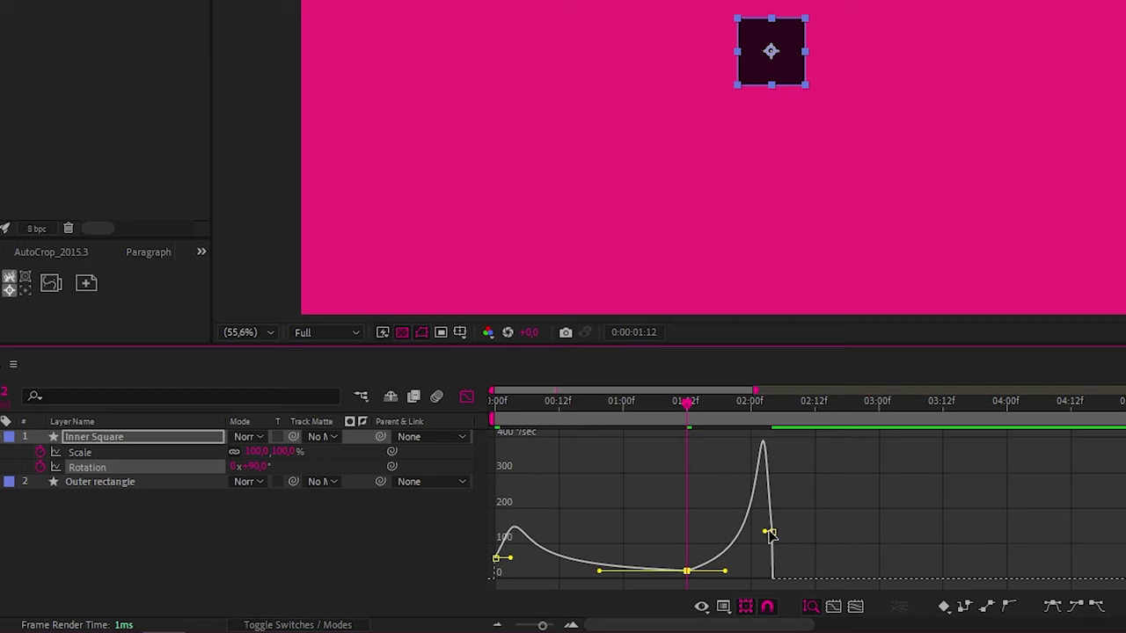
{"action": "left_click_drag", "start_coordinate": [768, 531], "coordinate": [772, 533]}
{"action": "left_click_drag", "start_coordinate": [672, 406], "coordinate": [494, 403]}
{"action": "key", "text": "space"}
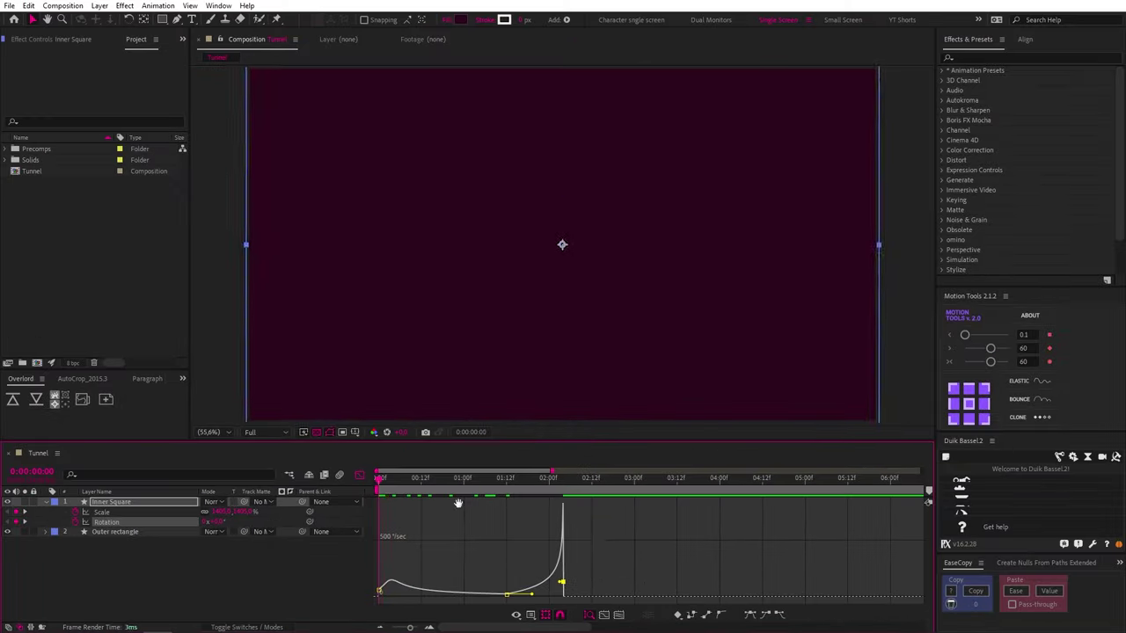
{"action": "key", "text": "space"}
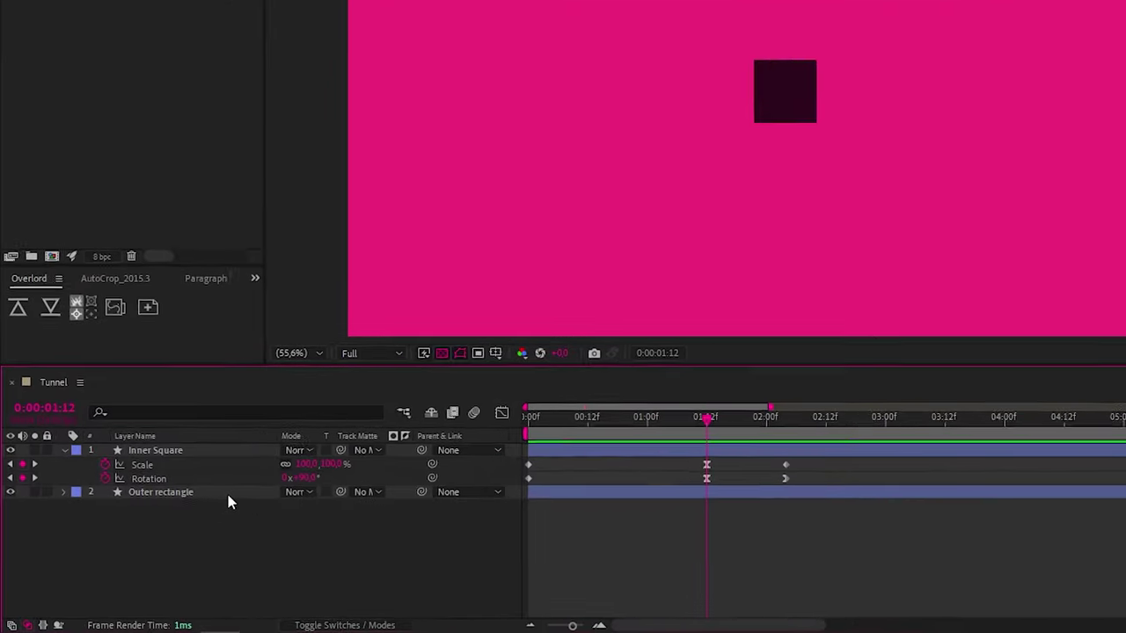
Use Inner Square as an inverted alpha track matte for the Outer rectangle layer.
{"action": "left_click", "coordinate": [162, 532]}
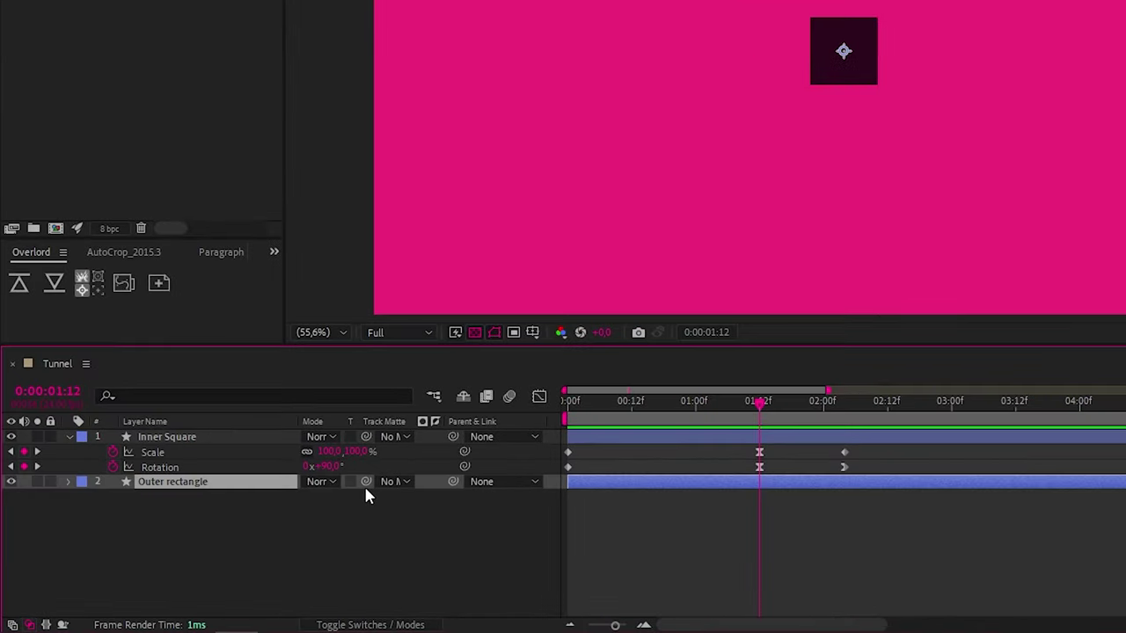
{"action": "left_click_drag", "start_coordinate": [365, 482], "coordinate": [235, 434]}
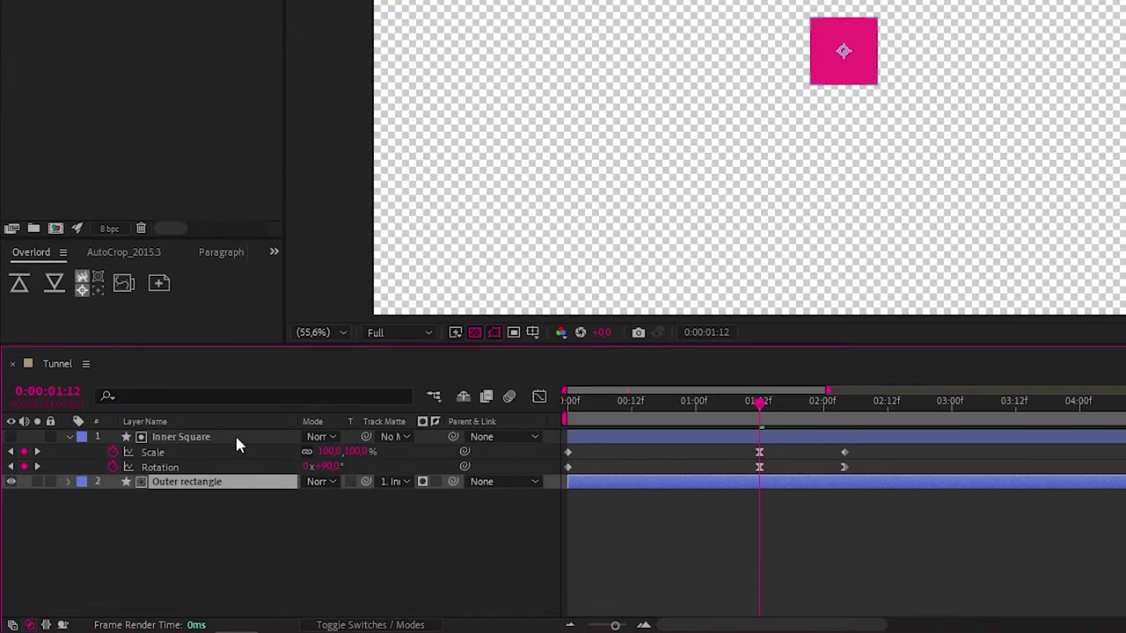
{"action": "left_click", "coordinate": [422, 482]}
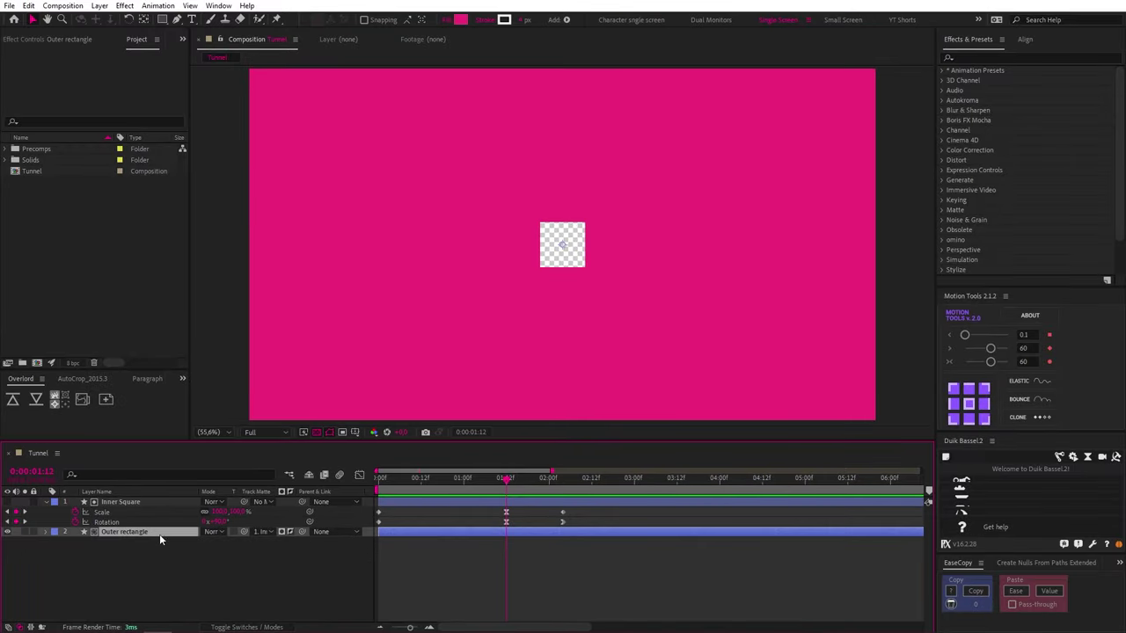
Add a Stroke layer style to the Outer rectangle layer and expand its settings.
{"action": "right_click", "coordinate": [159, 532]}
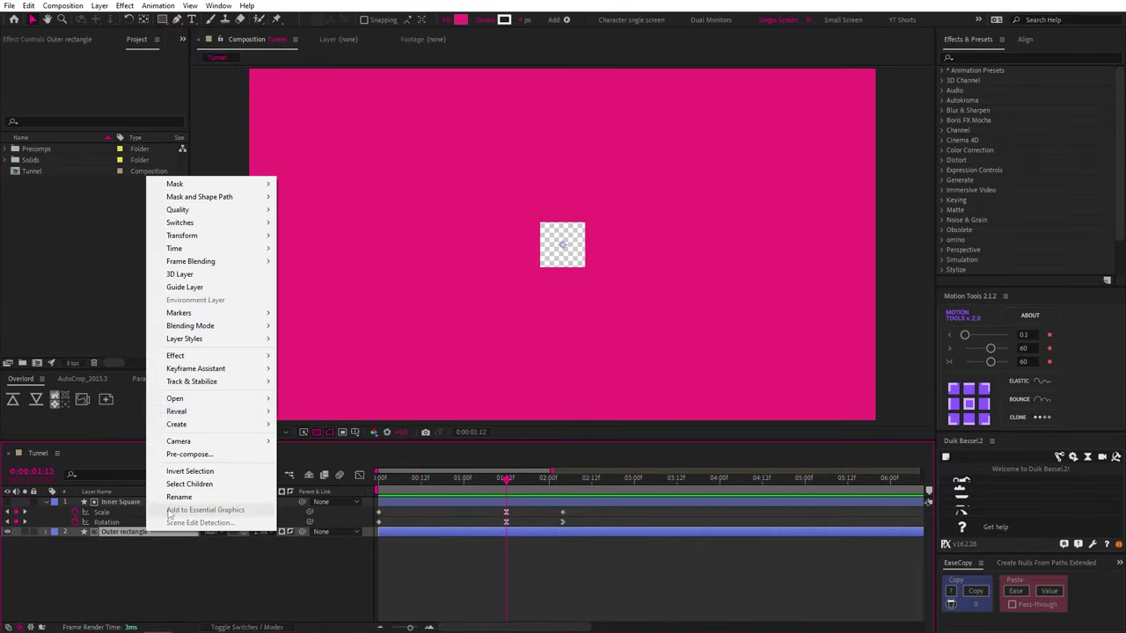
{"action": "mouse_move", "coordinate": [263, 342]}
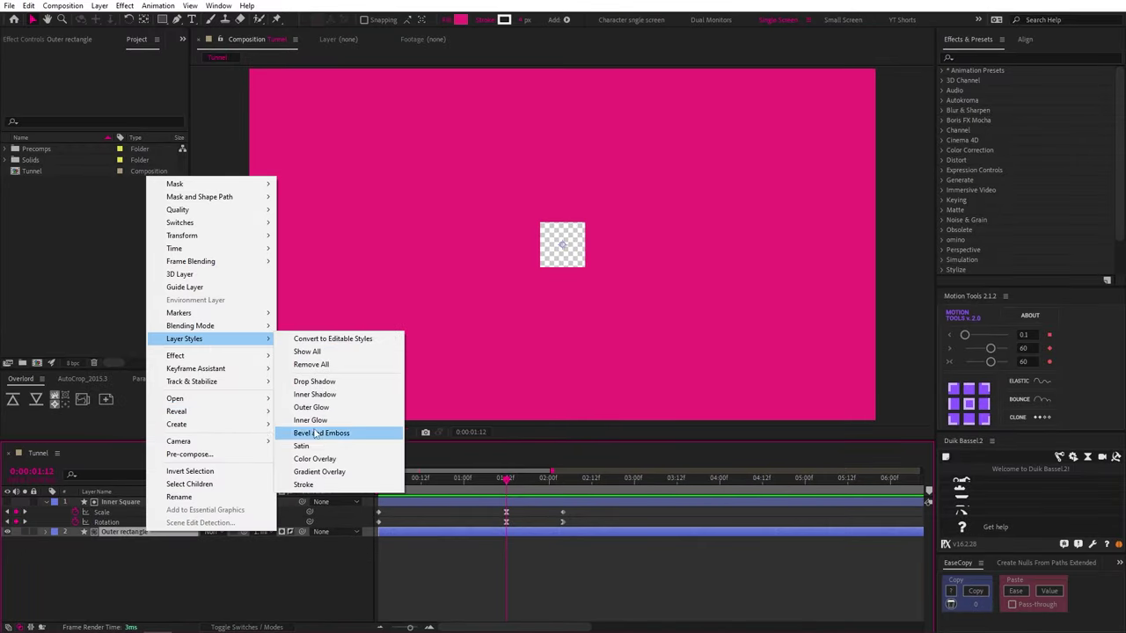
{"action": "left_click", "coordinate": [303, 484]}
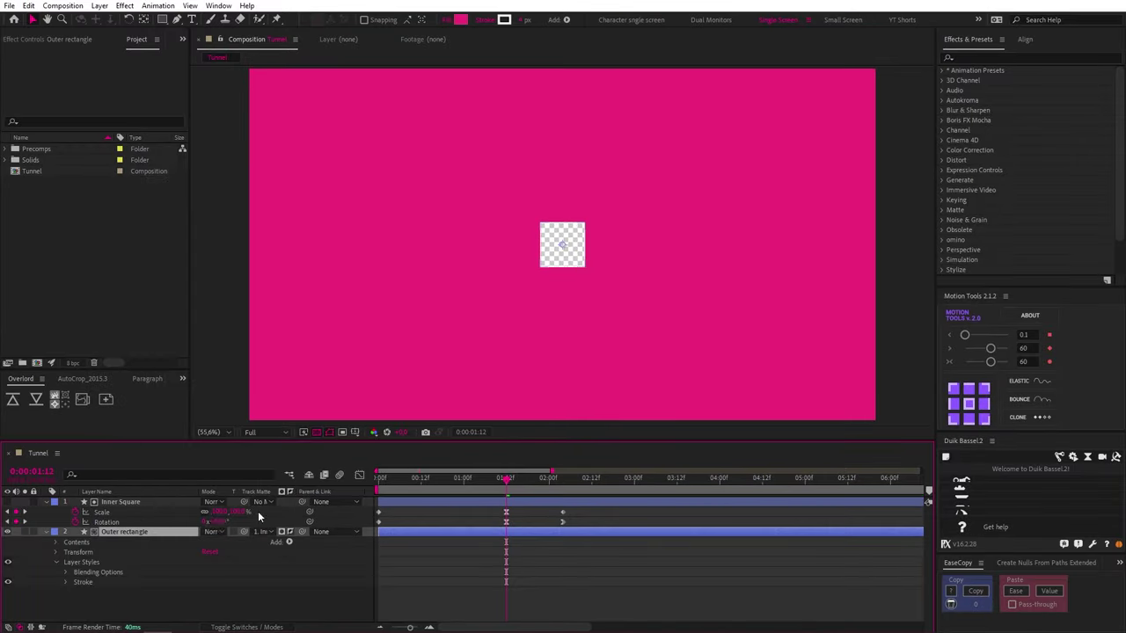
{"action": "left_click", "coordinate": [65, 582]}
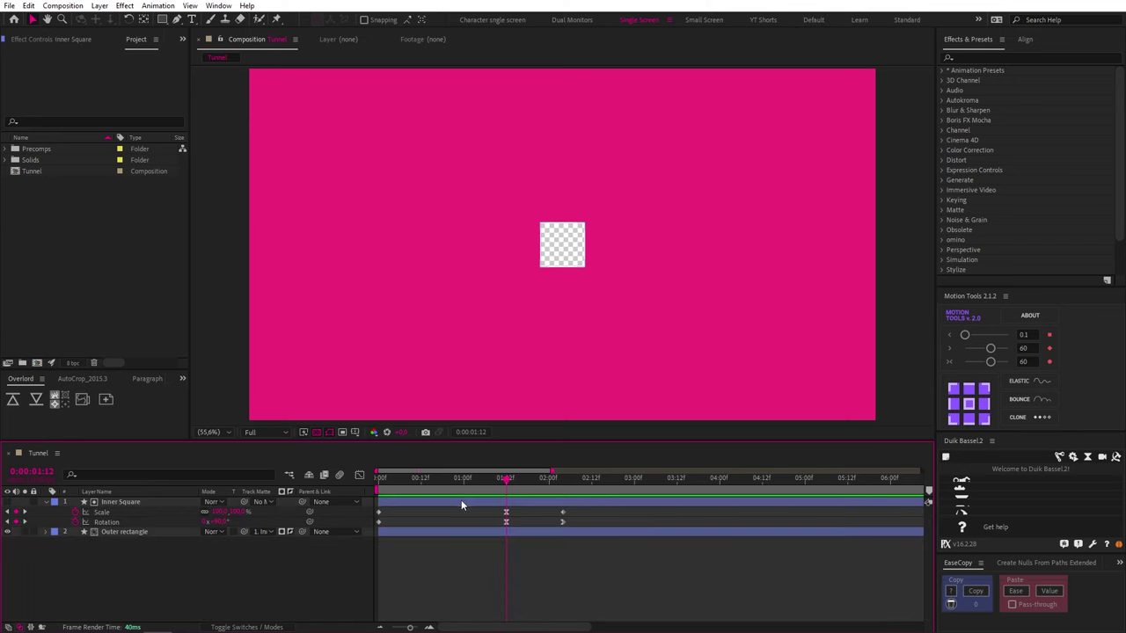
Pre-compose the Inner Square and Outer rectangle layers into a composition named Tunnel Pre.
{"action": "left_click", "coordinate": [462, 501]}
{"action": "left_click", "coordinate": [465, 532], "text": "shift"}
{"action": "key", "text": "ctrl+shift+c"}
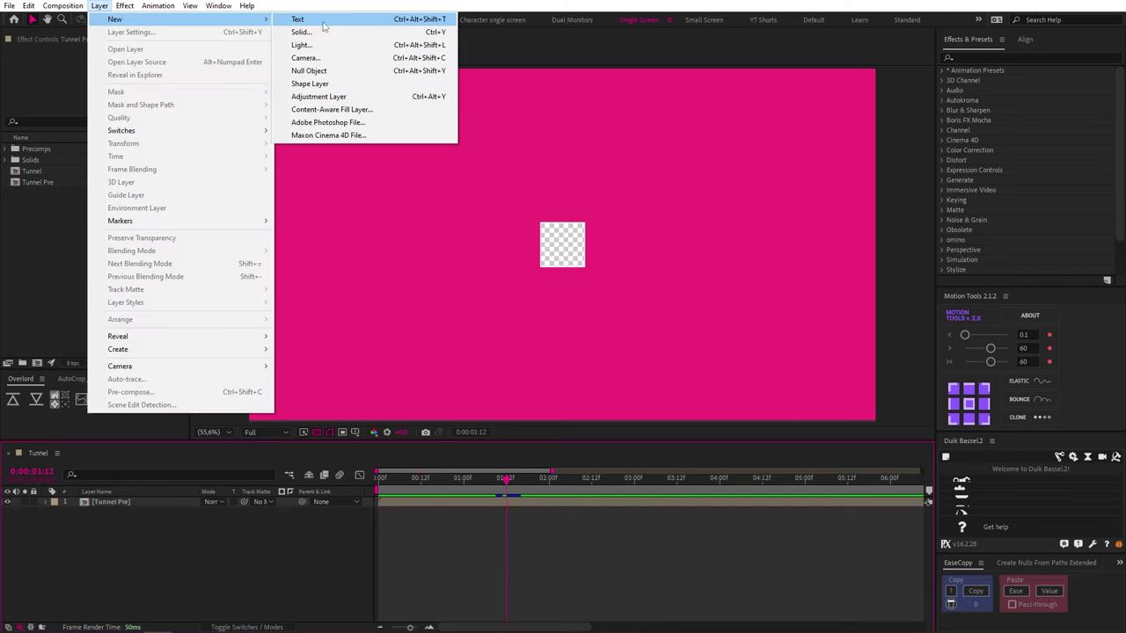
Create a null object in the Tunnel composition and rename it Control.
{"action": "left_click", "coordinate": [338, 72]}
{"action": "key", "text": "Return"}
{"action": "type", "text": "Control"}
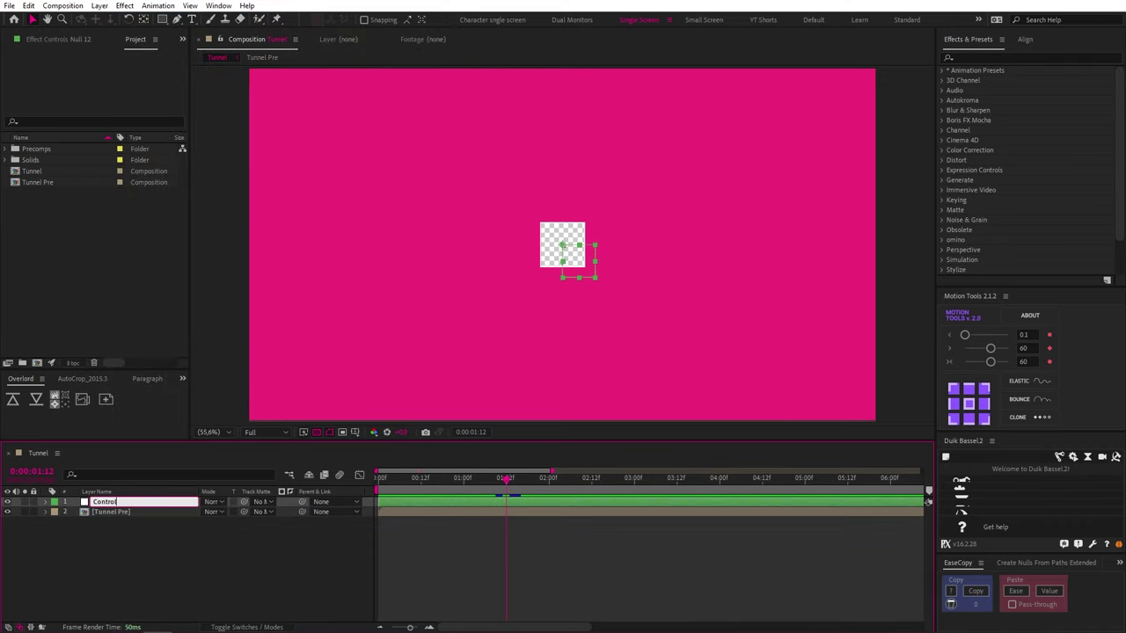
{"action": "key", "text": "Return"}
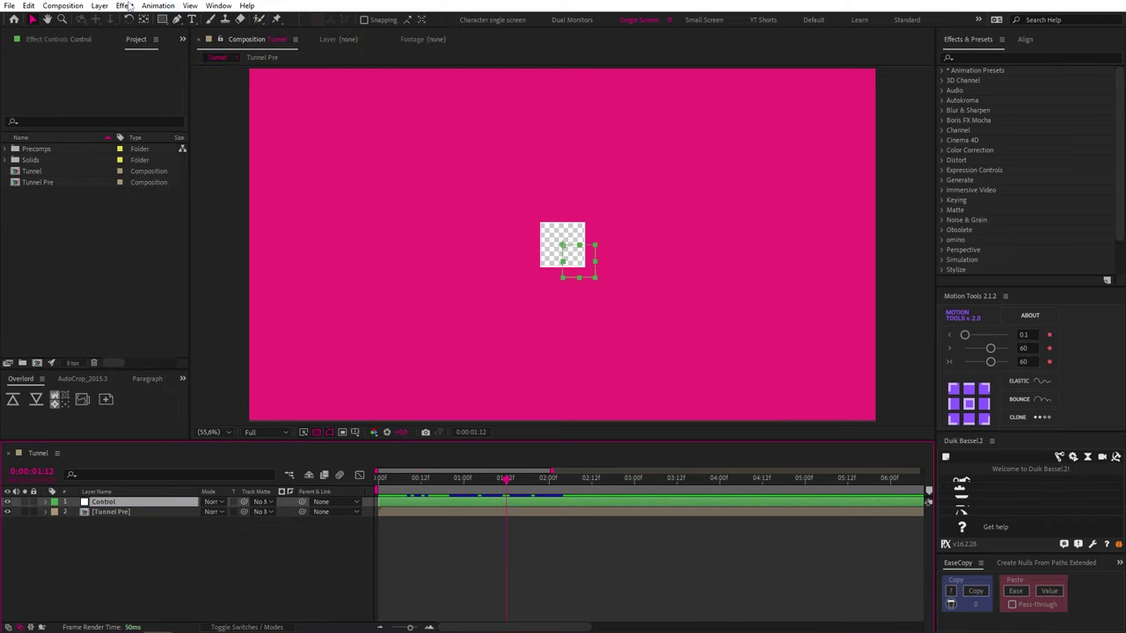
Add a Slider Control effect to the Control null and duplicate it.
{"action": "left_click", "coordinate": [125, 5]}
{"action": "mouse_move", "coordinate": [179, 183]}
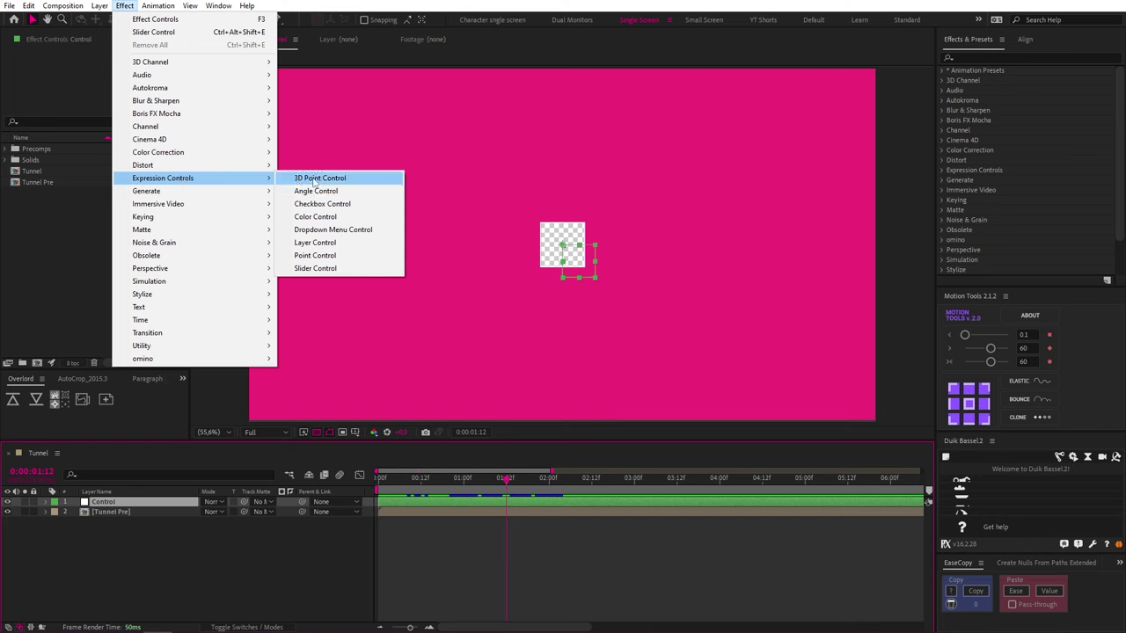
{"action": "left_click", "coordinate": [331, 269]}
{"action": "key", "text": "ctrl+d"}
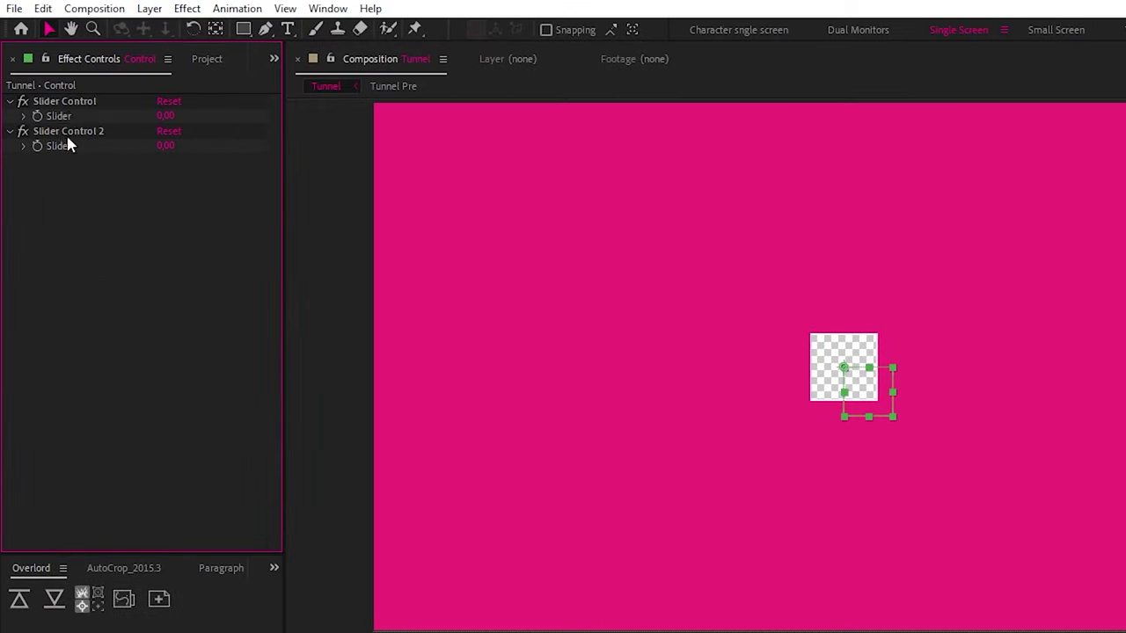
Rename the Control null's first slider effect Rotation Offset and the second one Spacing.
{"action": "left_click", "coordinate": [44, 67]}
{"action": "key", "text": "Return"}
{"action": "type", "text": "Rotation Offset"}
{"action": "key", "text": "Return"}
{"action": "left_click", "coordinate": [81, 132]}
{"action": "key", "text": "Return"}
{"action": "type", "text": "Spacing"}
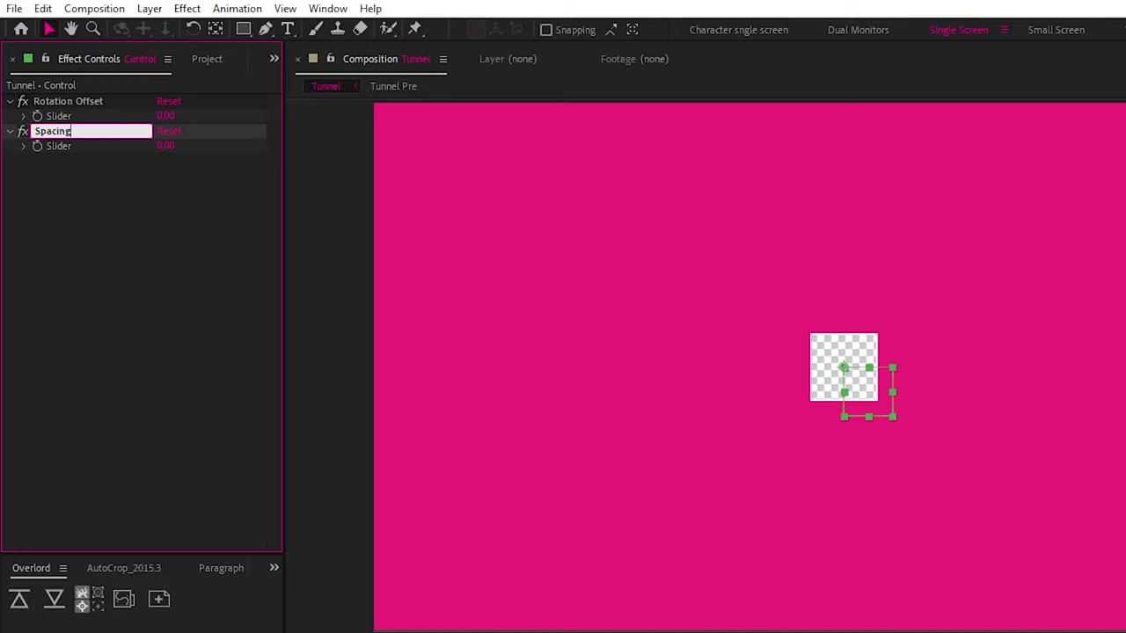
{"action": "left_click", "coordinate": [16, 331]}
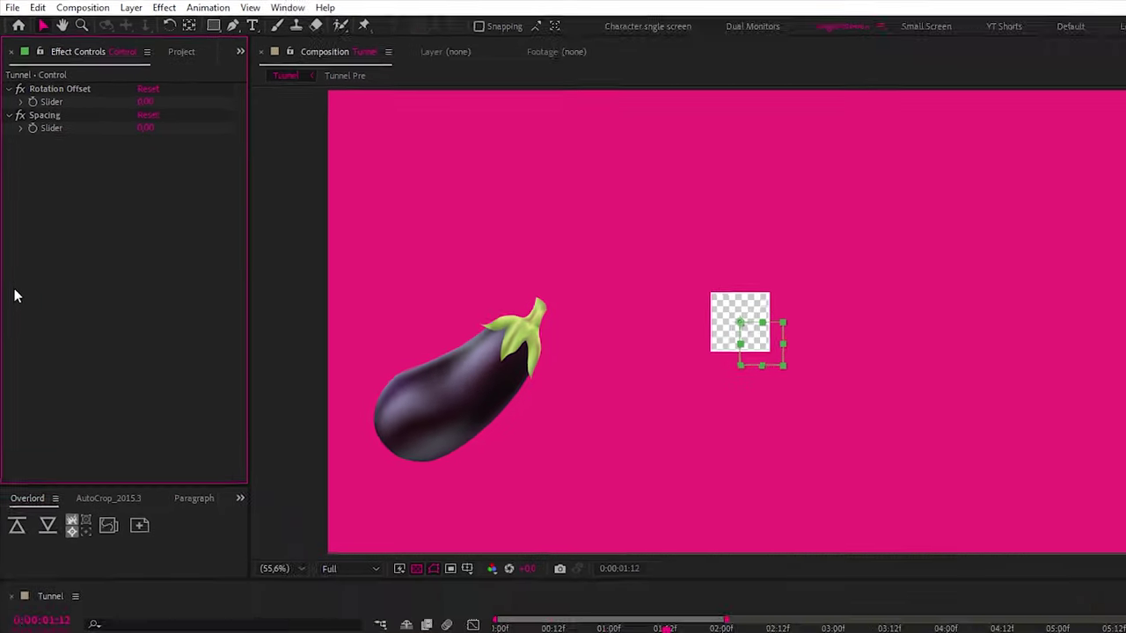
Duplicate the Tunnel Pre layer in the Tunnel composition.
{"action": "left_click", "coordinate": [141, 514]}
{"action": "key", "text": "ctrl+d"}
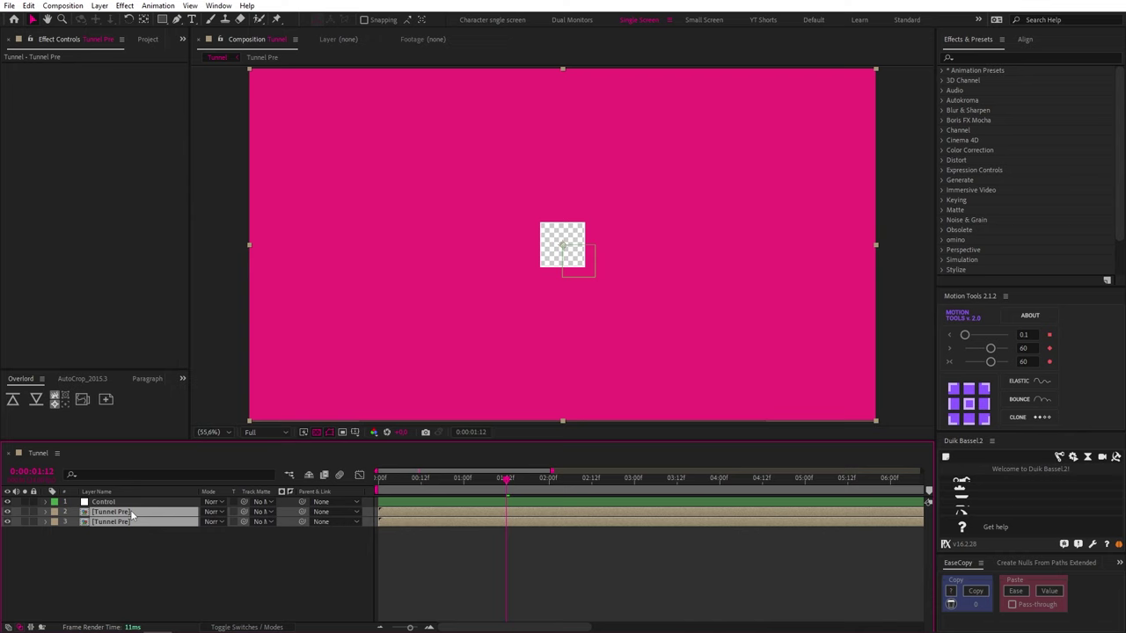
Reveal Scale and Rotation on both Tunnel Pre layers and lock the effect controls to the Control null.
{"action": "key", "text": "s"}
{"action": "key", "text": "shift+r"}
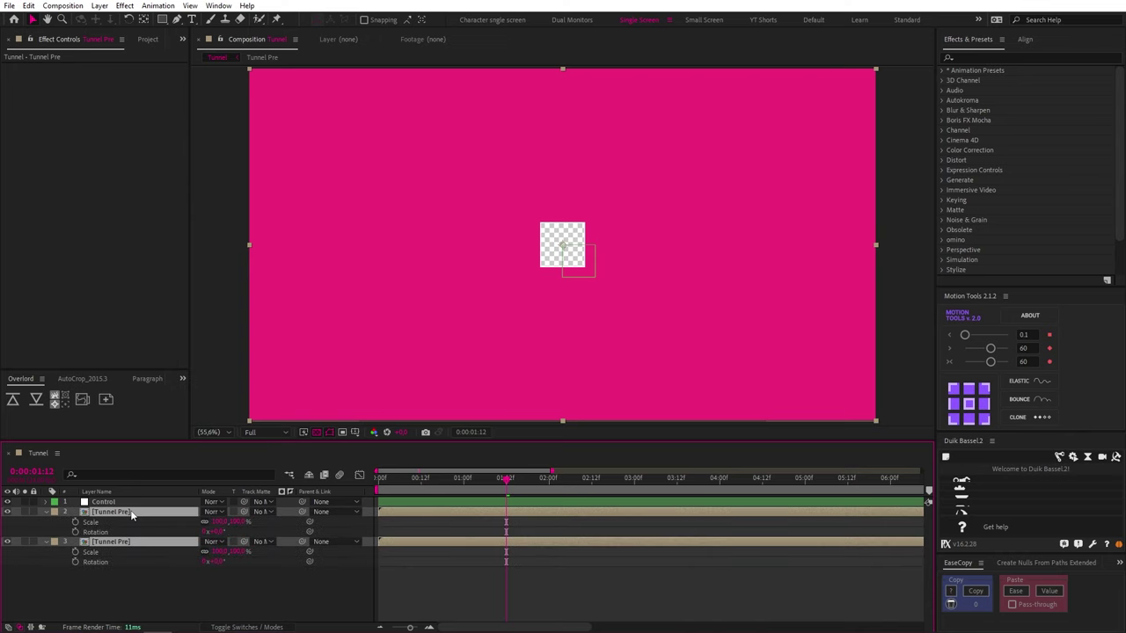
{"action": "left_click", "coordinate": [161, 583]}
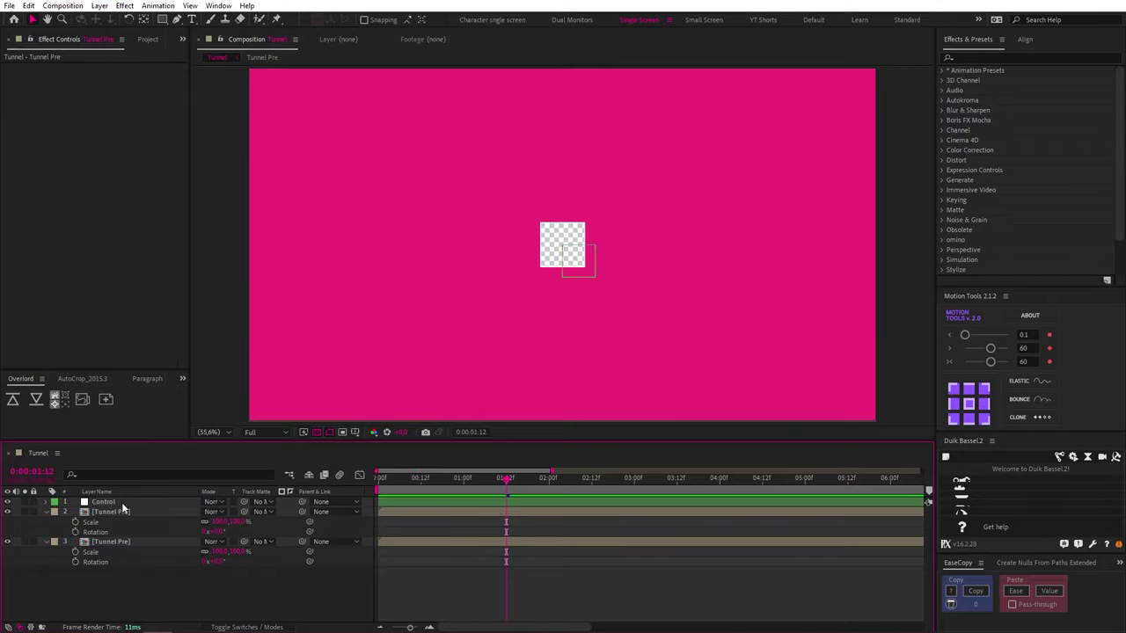
{"action": "left_click", "coordinate": [122, 503]}
{"action": "left_click", "coordinate": [29, 40]}
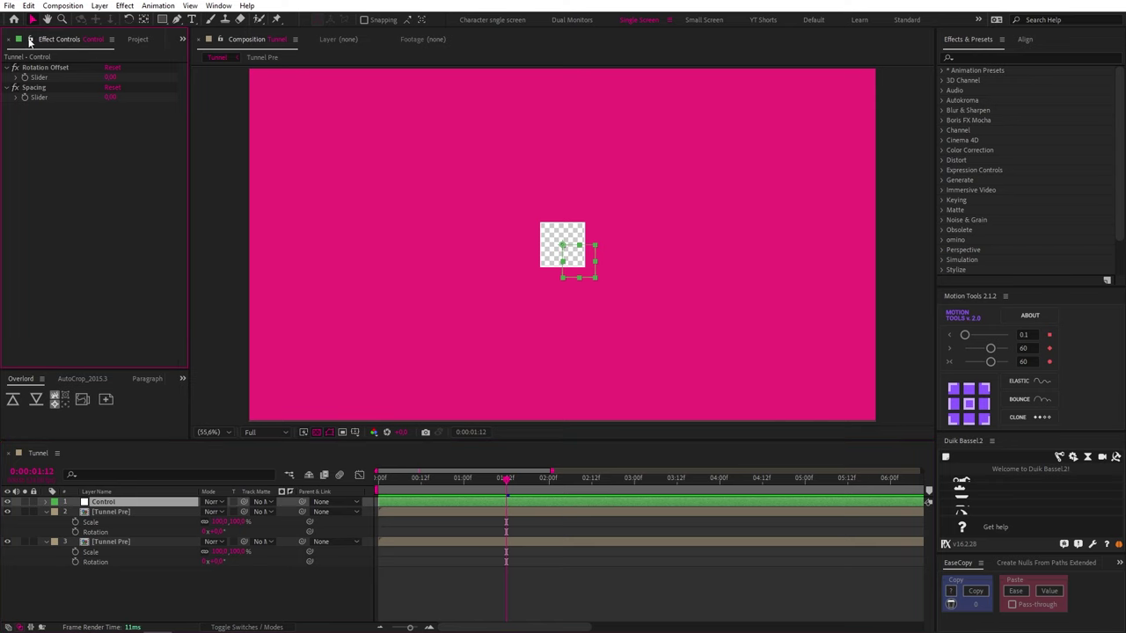
Give the upper Tunnel Pre layer the Scale expression space = thisComp.layer(index + 1).transform.scale * thisComp.layer("Control").effect("Spacing")("Slider");.
{"action": "left_click", "coordinate": [106, 512]}
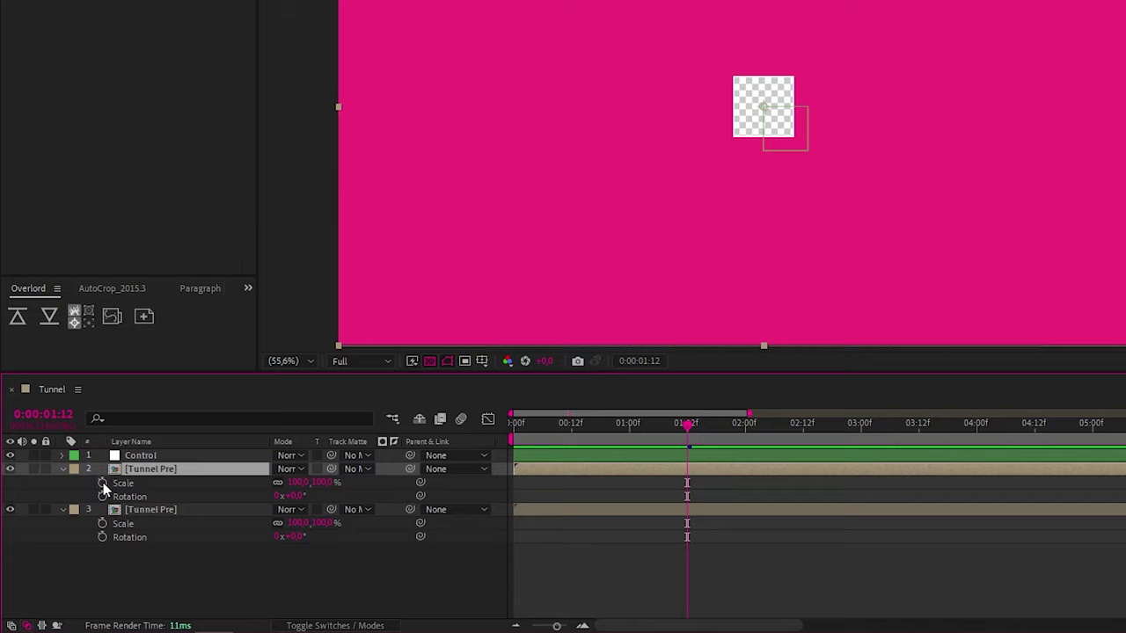
{"action": "left_click", "coordinate": [102, 484], "text": "alt"}
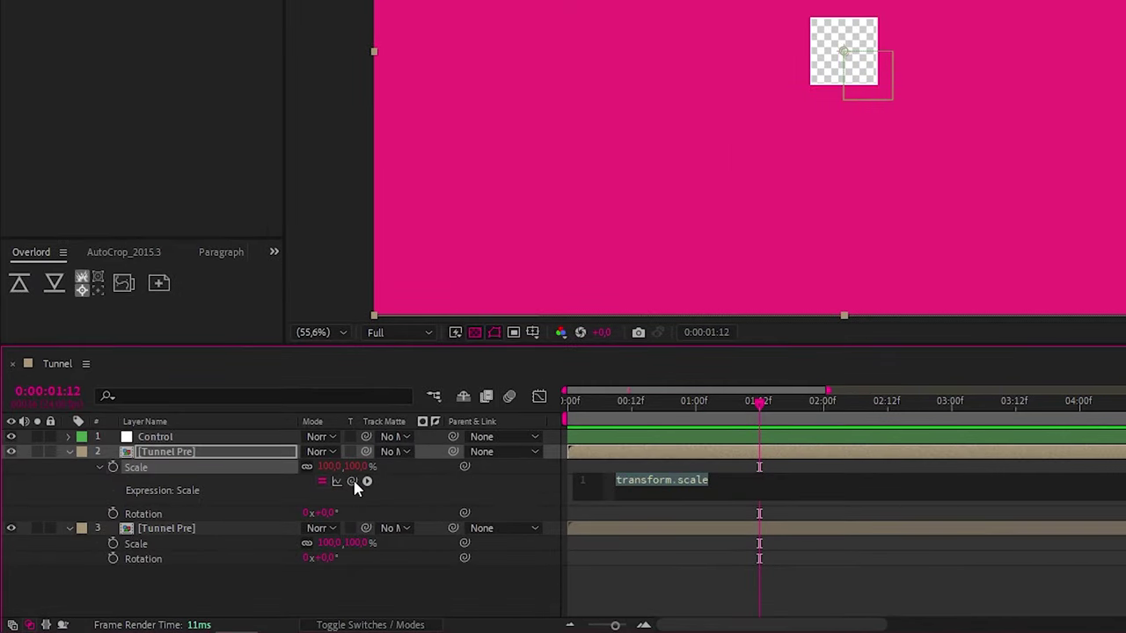
{"action": "type", "text": "space"}
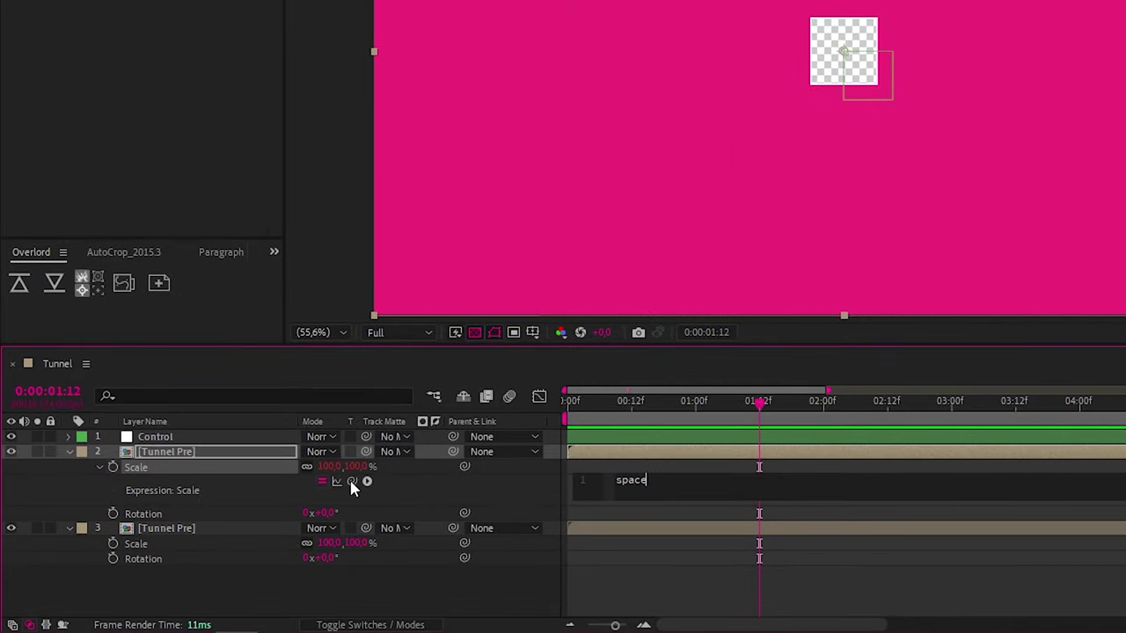
{"action": "type", "text": " ="}
{"action": "left_click_drag", "start_coordinate": [351, 481], "coordinate": [156, 543]}
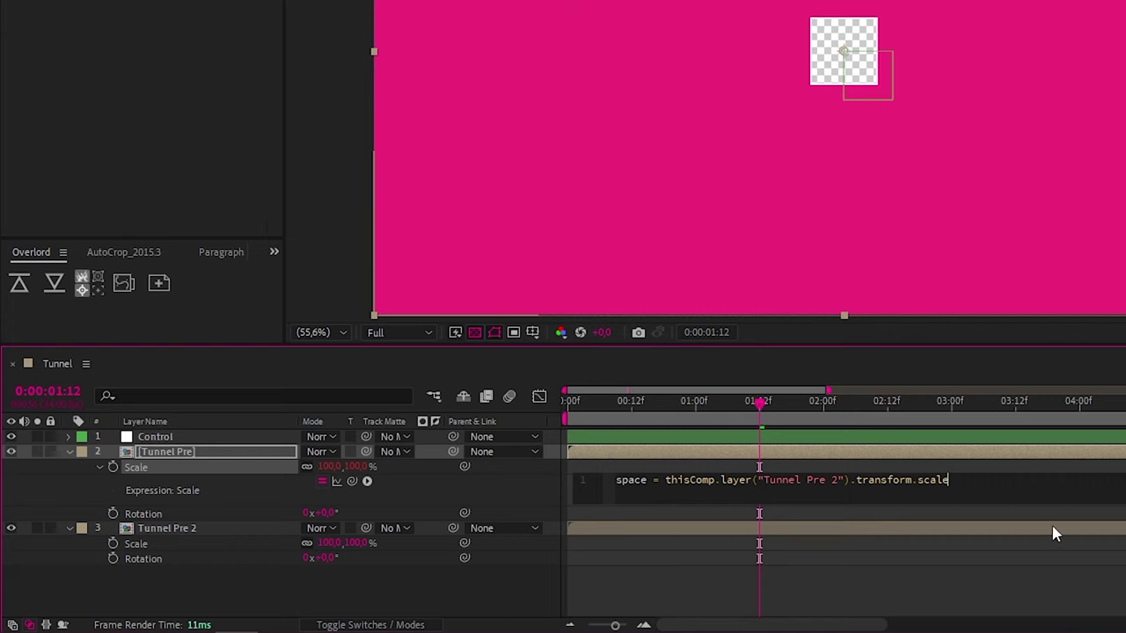
{"action": "left_click_drag", "start_coordinate": [807, 480], "coordinate": [759, 479]}
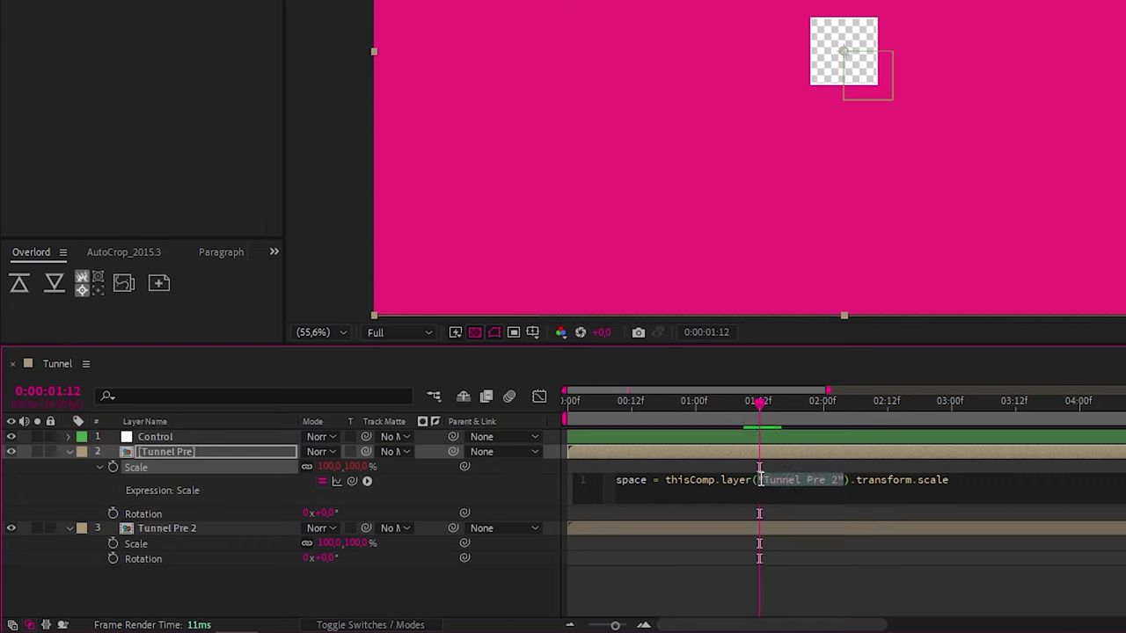
{"action": "type", "text": "index +"}
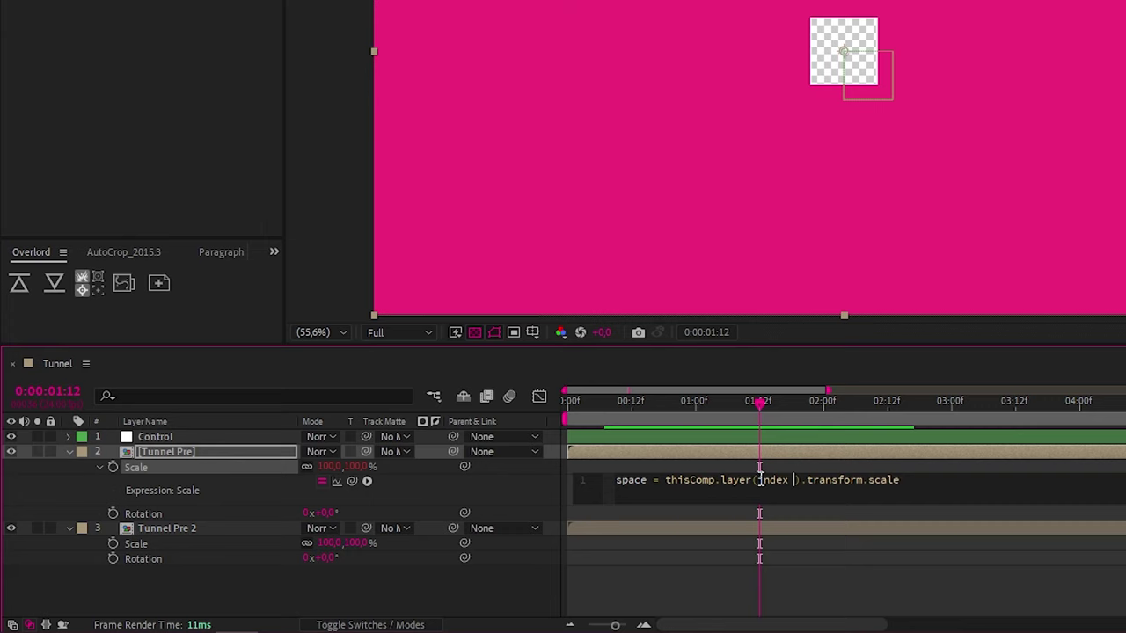
{"action": "type", "text": " 1"}
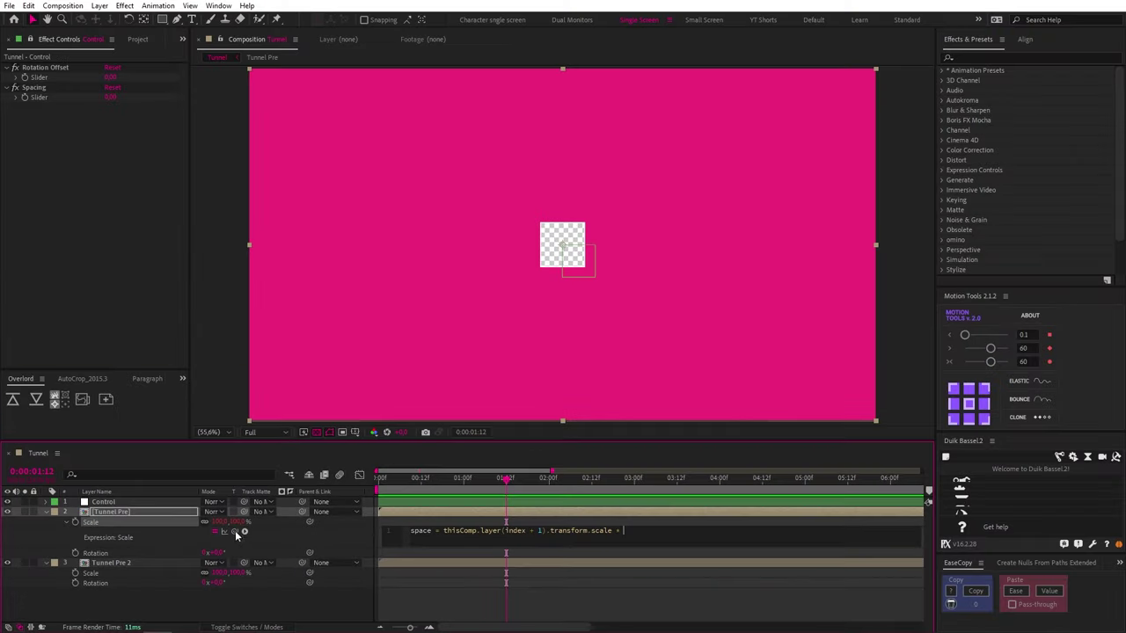
{"action": "left_click_drag", "start_coordinate": [46, 178], "coordinate": [39, 100]}
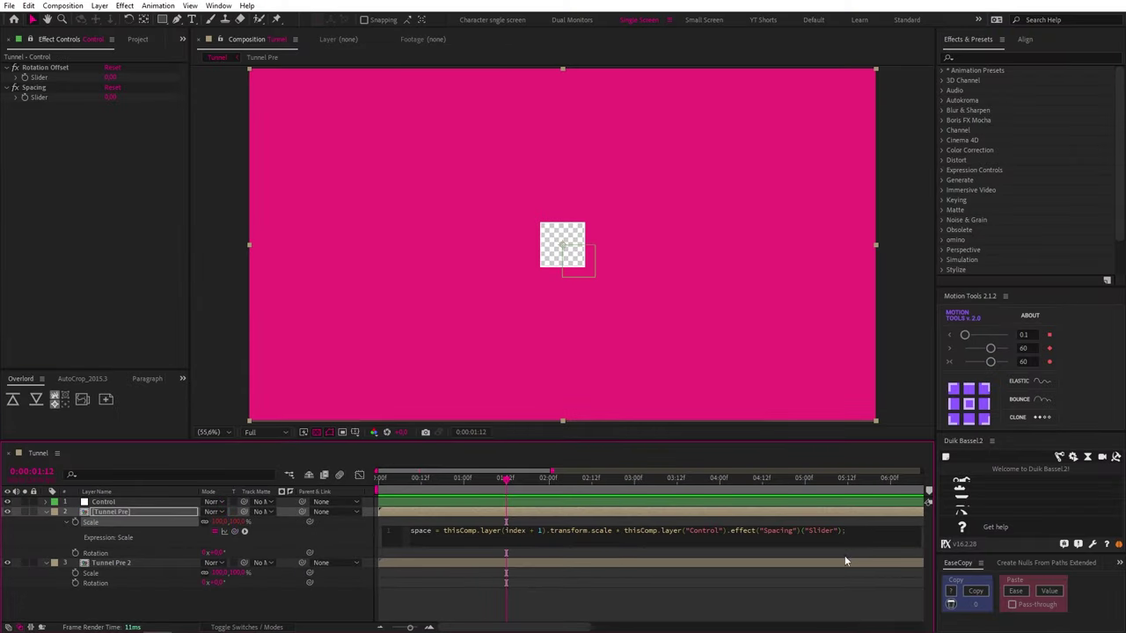
{"action": "key", "text": "KP_Enter"}
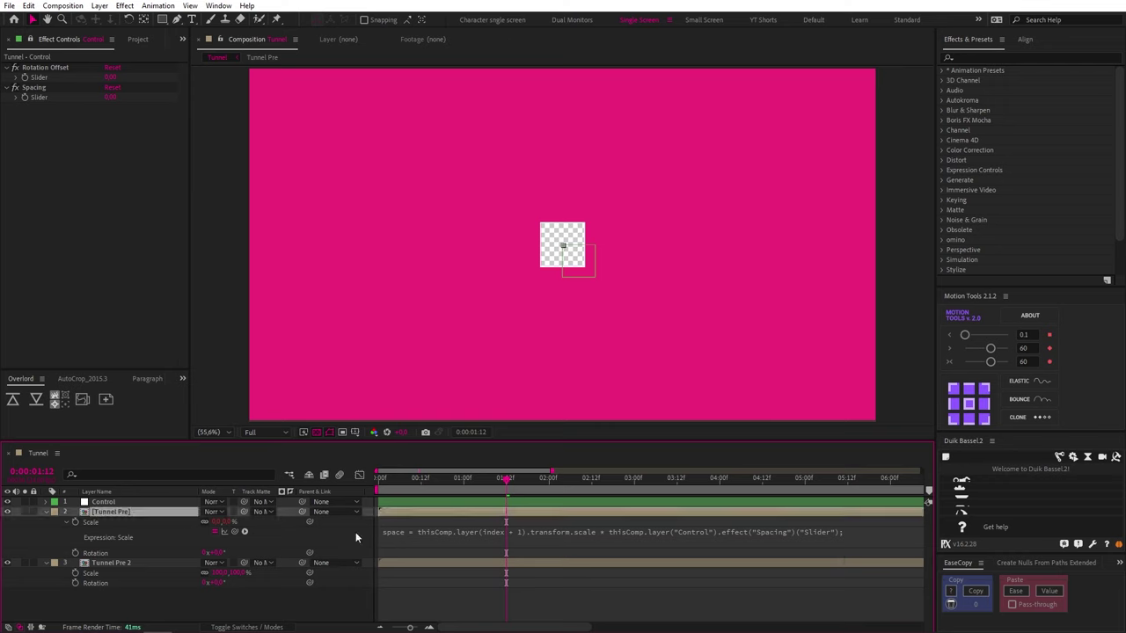
Set the Control null's Spacing slider to 1.5.
{"action": "left_click_drag", "start_coordinate": [106, 98], "coordinate": [109, 97]}
{"action": "left_click", "coordinate": [514, 520]}
{"action": "left_click", "coordinate": [466, 513]}
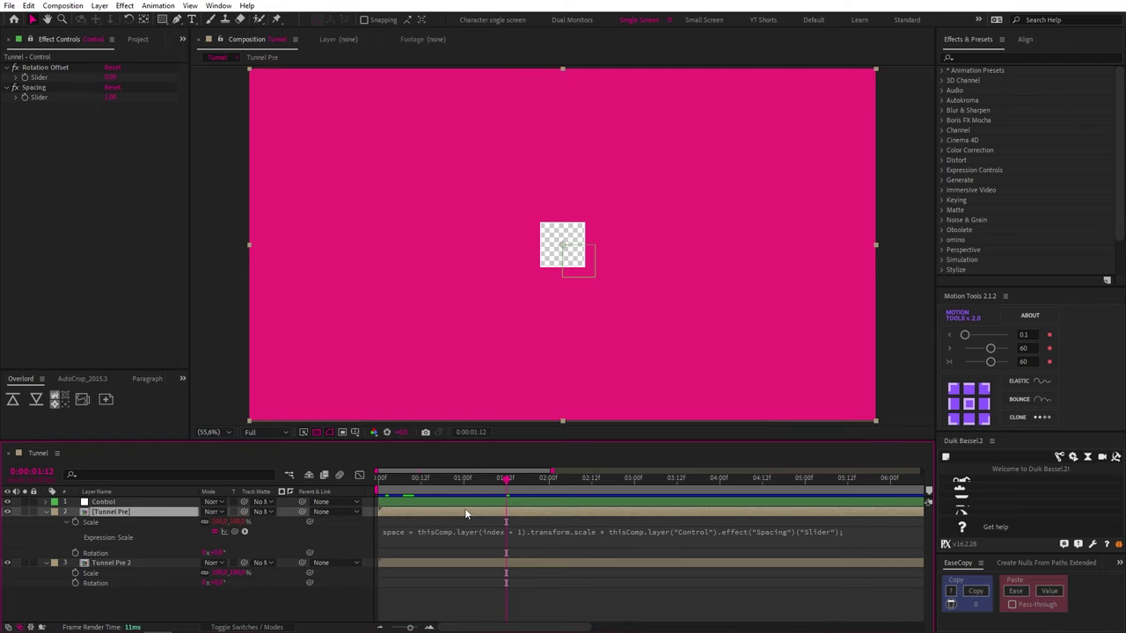
{"action": "left_click", "coordinate": [111, 98]}
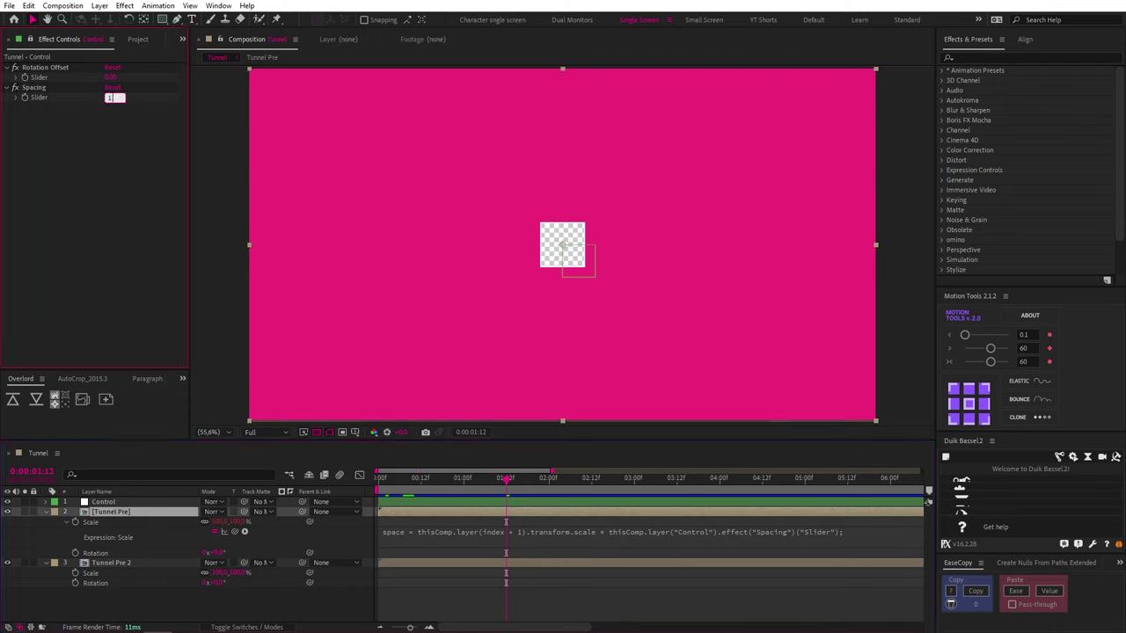
{"action": "left_click", "coordinate": [106, 88]}
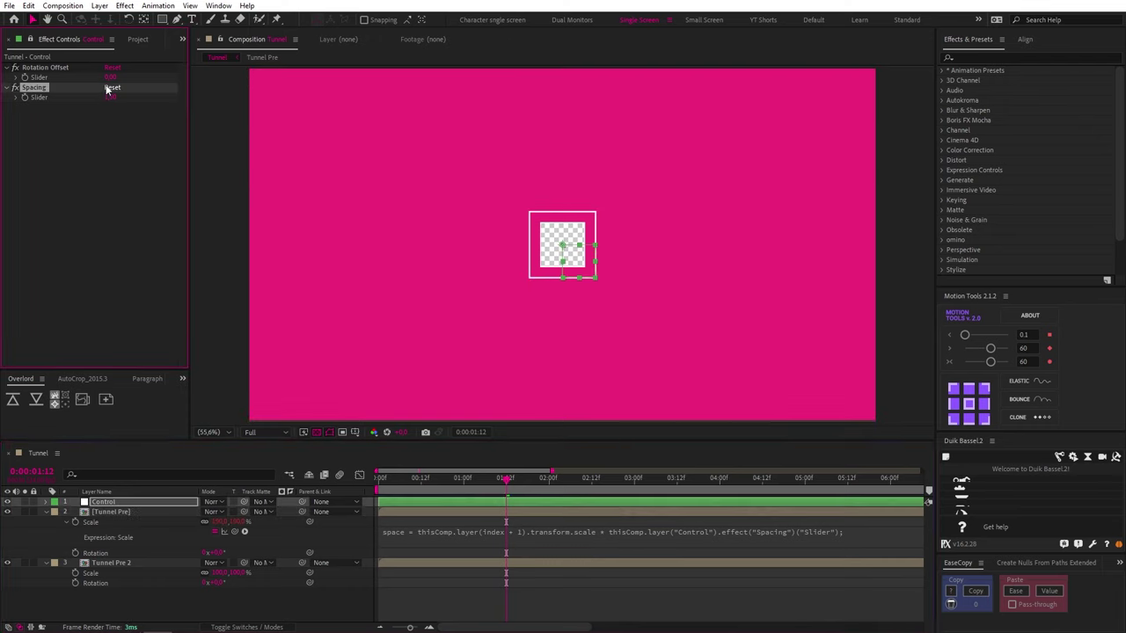
Duplicate the Tunnel Pre layer carrying the Scale expression five times to test the spacing.
{"action": "left_click", "coordinate": [463, 512]}
{"action": "key", "text": "ctrl+d"}
{"action": "key", "text": "ctrl+d"}
{"action": "key", "text": "ctrl+d"}
{"action": "key", "text": "ctrl+d"}
{"action": "key", "text": "ctrl+d"}
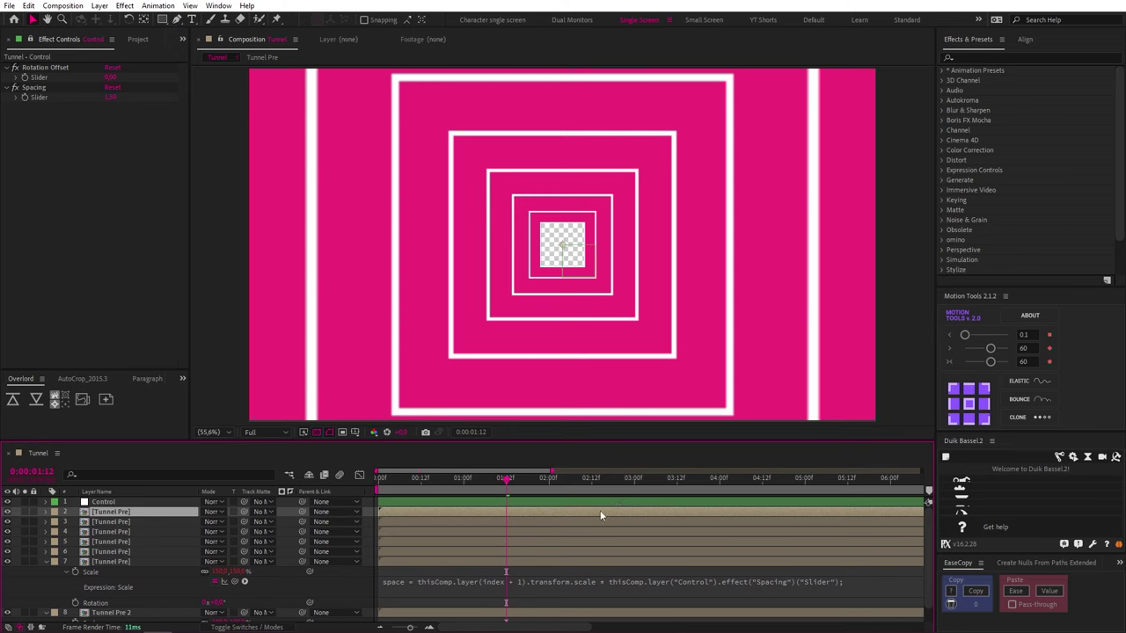
Inspect the Scale properties of the five duplicated Tunnel Pre layers.
{"action": "left_click", "coordinate": [126, 551], "text": "shift"}
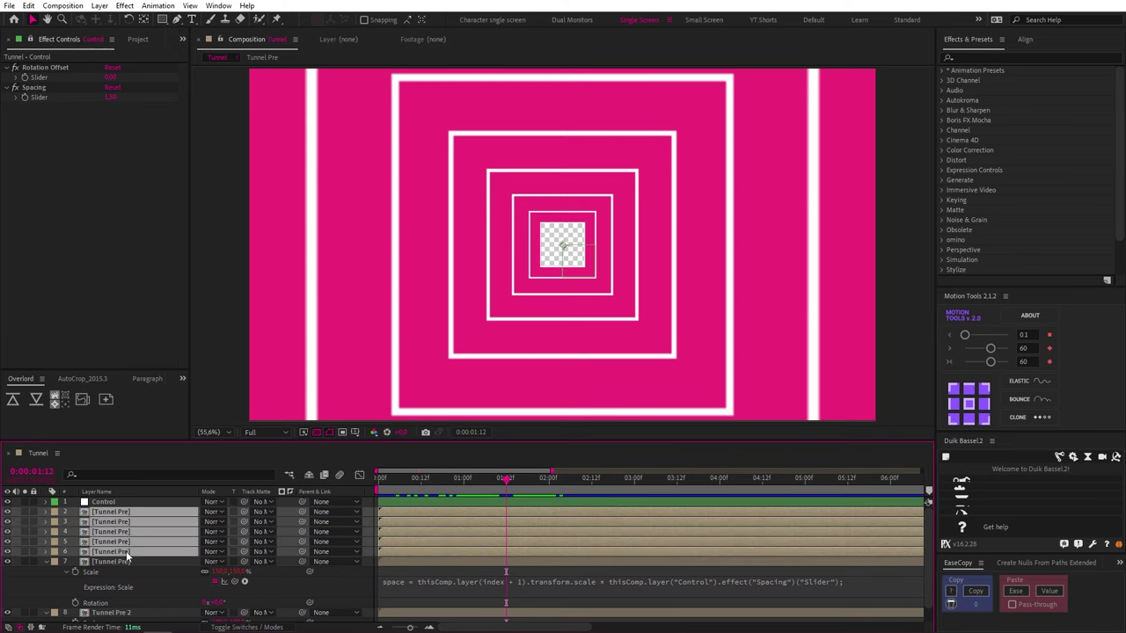
{"action": "key", "text": "ctrl+v"}
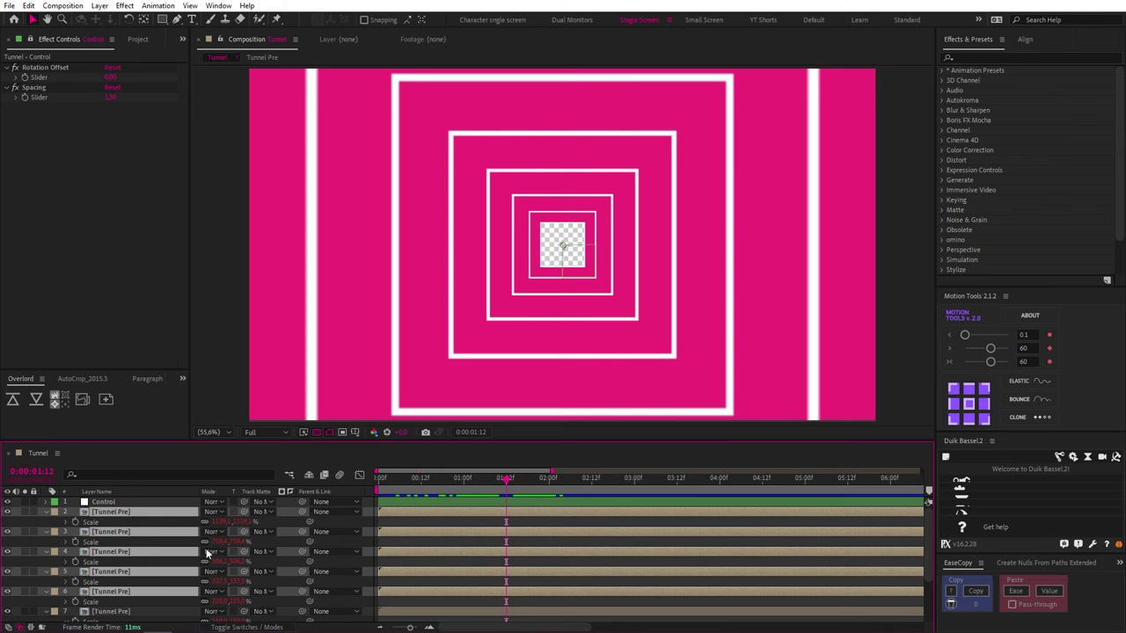
{"action": "key", "text": "u"}
{"action": "scroll", "coordinate": [447, 533], "scroll_direction": "down", "scroll_amount": 2}
{"action": "left_click", "coordinate": [454, 544]}
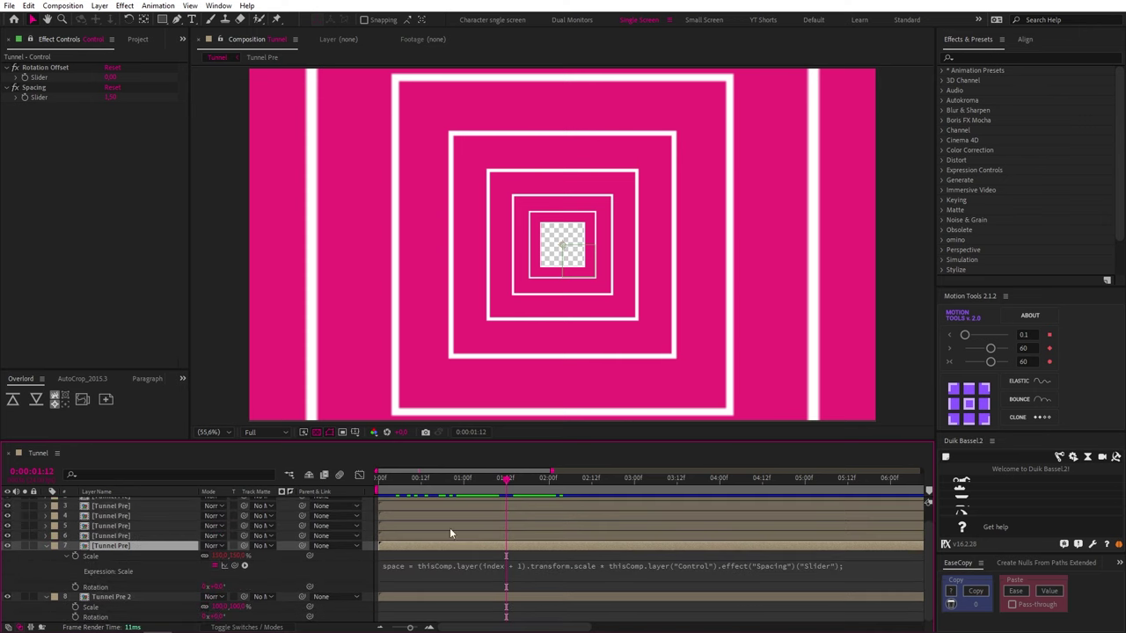
Try a Spacing value of 1.3 on the Control null, and undo the change.
{"action": "left_click", "coordinate": [109, 99]}
{"action": "type", "text": "1.3"}
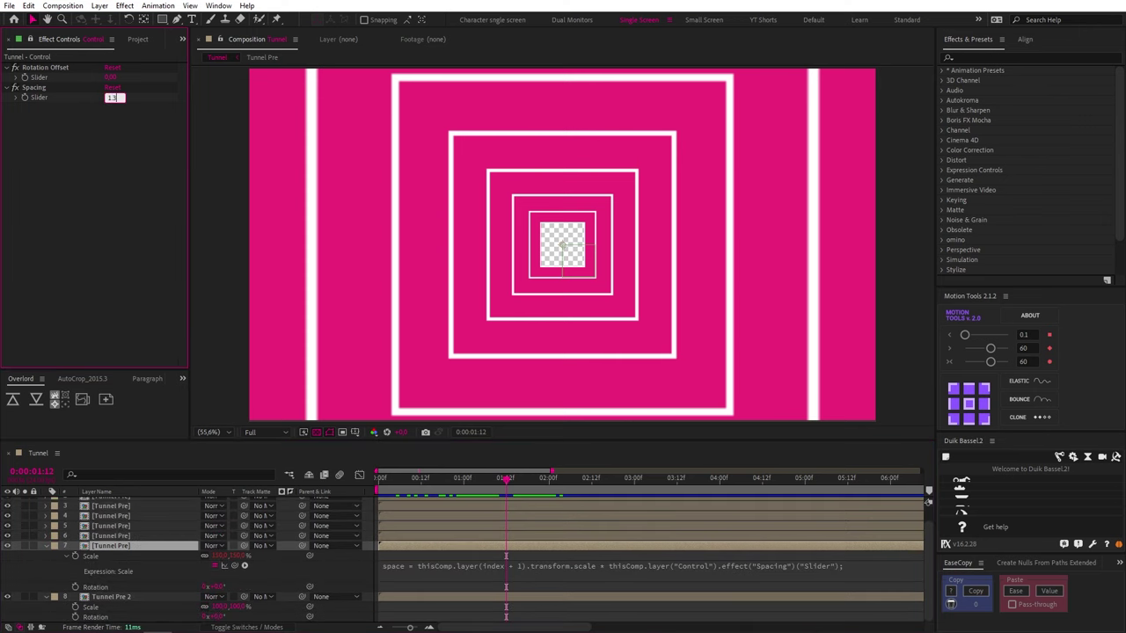
{"action": "left_click", "coordinate": [125, 157]}
{"action": "left_click", "coordinate": [110, 98]}
{"action": "type", "text": "1."}
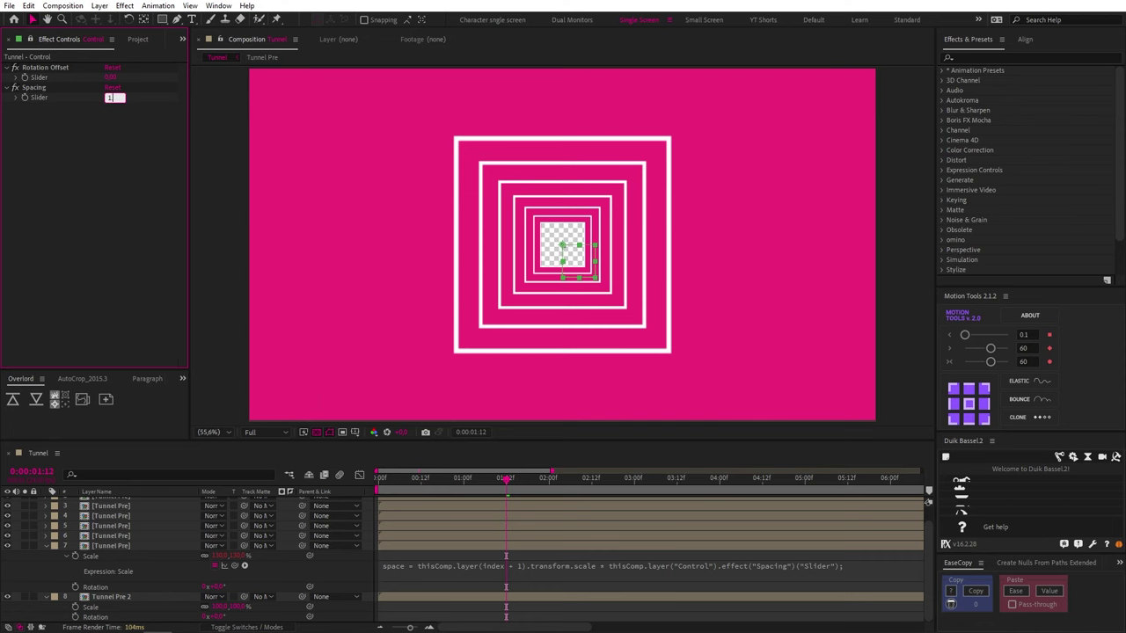
{"action": "key", "text": "ctrl+z"}
{"action": "key", "text": "ctrl+z"}
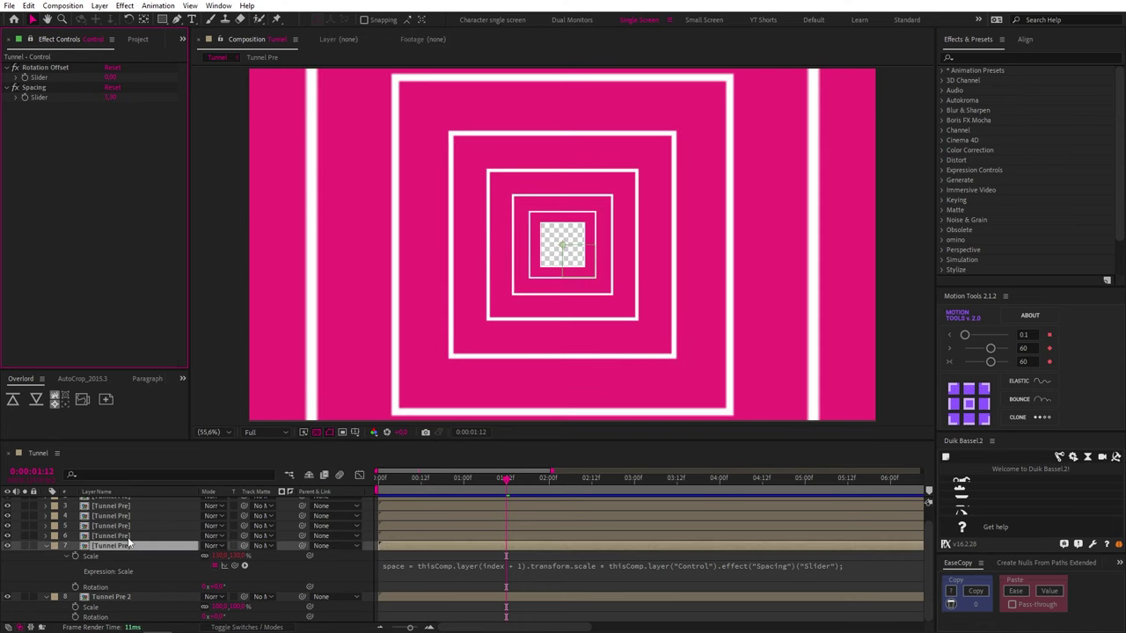
Delete the five test duplicates, keeping one Tunnel Pre layer with the Scale expression above Tunnel Pre 2.
{"action": "scroll", "coordinate": [129, 543], "scroll_direction": "up", "scroll_amount": 1}
{"action": "left_click", "coordinate": [127, 516], "text": "shift"}
{"action": "key", "text": "Delete"}
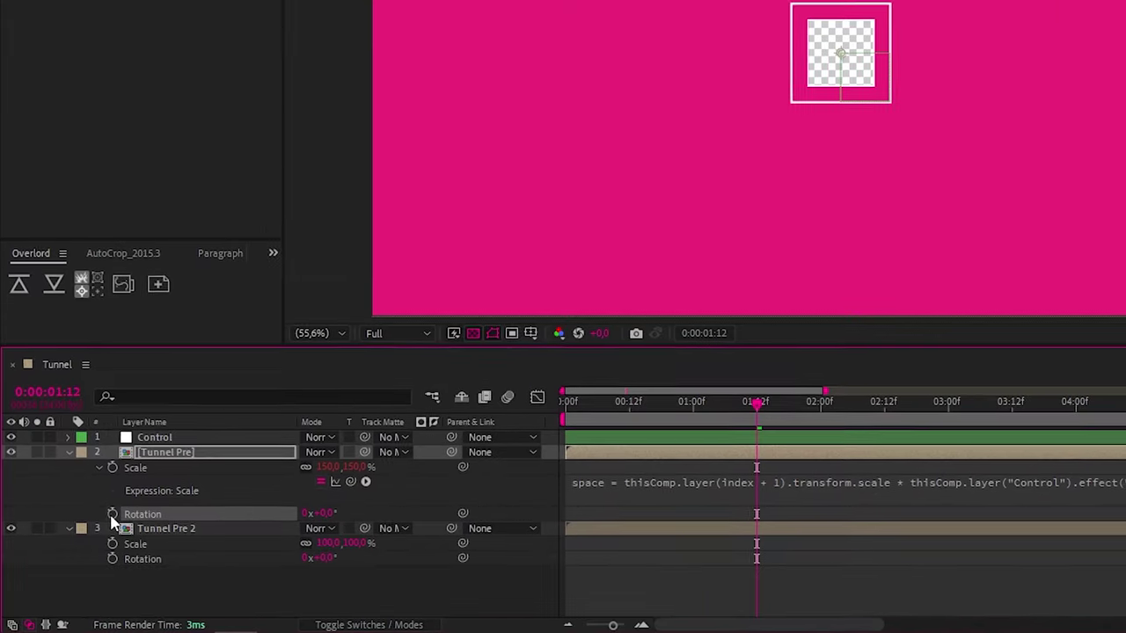
Give the upper Tunnel Pre layer the Rotation expression r = thisComp.layer(index + 1).transform.rotation + thisComp.layer("Control").effect("Rotation Offset")("Slider");.
{"action": "left_click", "coordinate": [112, 514], "text": "alt"}
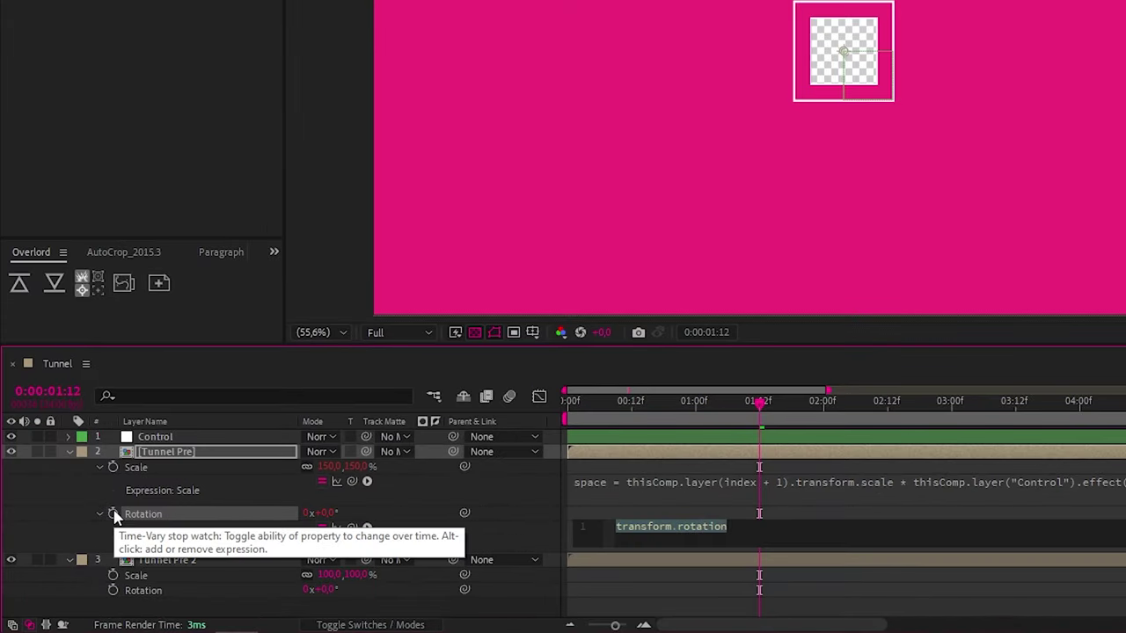
{"action": "type", "text": "r ="}
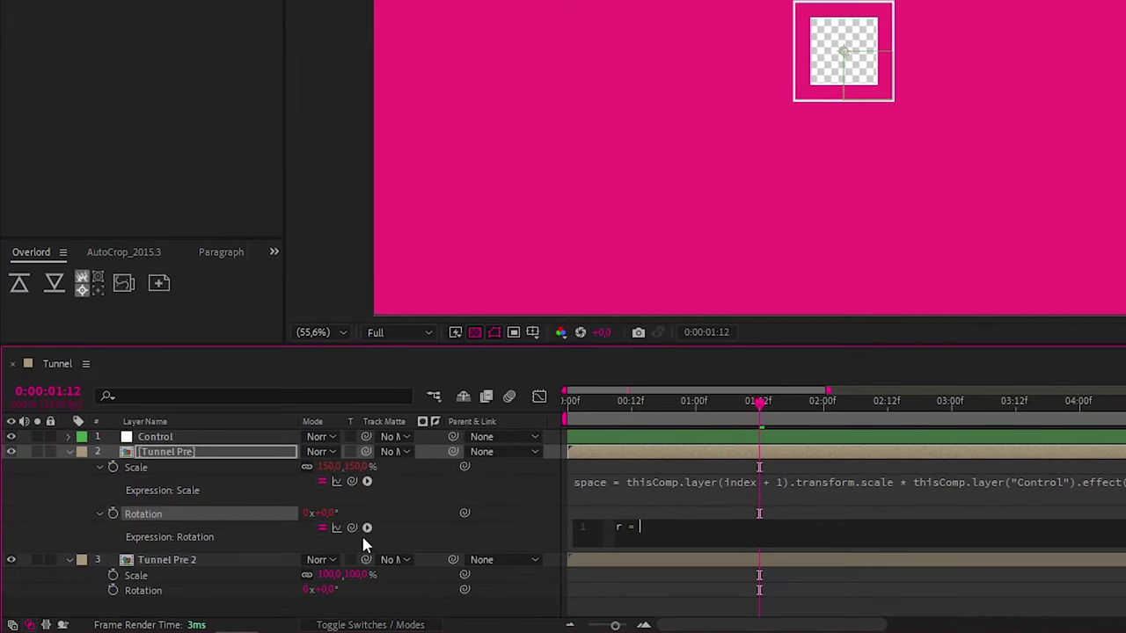
{"action": "left_click_drag", "start_coordinate": [350, 528], "coordinate": [159, 597]}
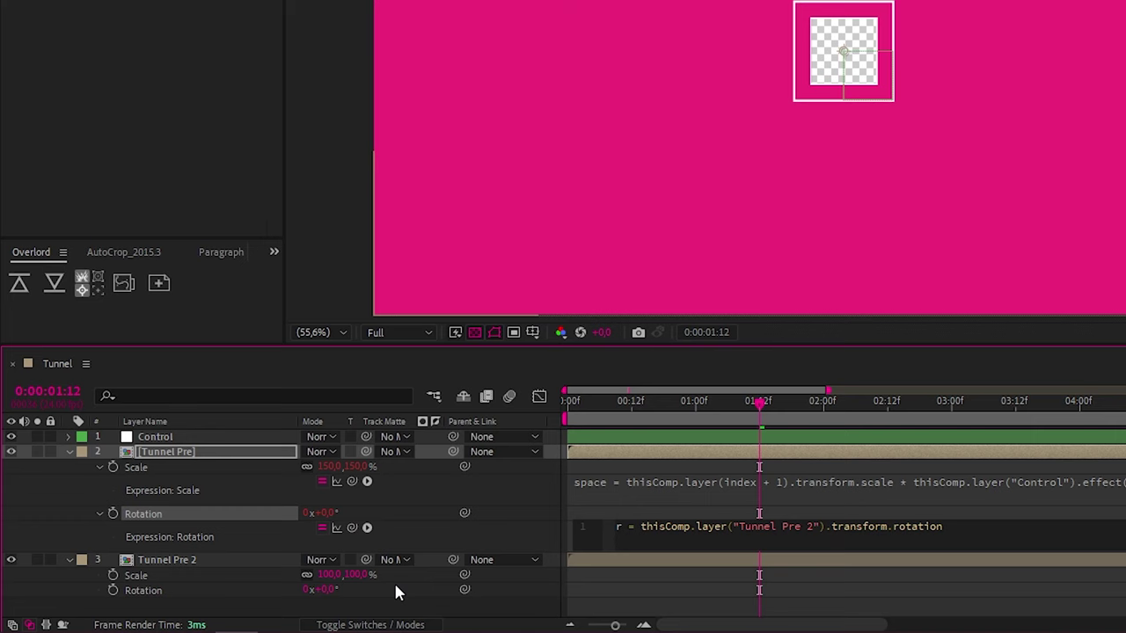
{"action": "left_click_drag", "start_coordinate": [819, 525], "coordinate": [733, 525]}
{"action": "type", "text": "index +"}
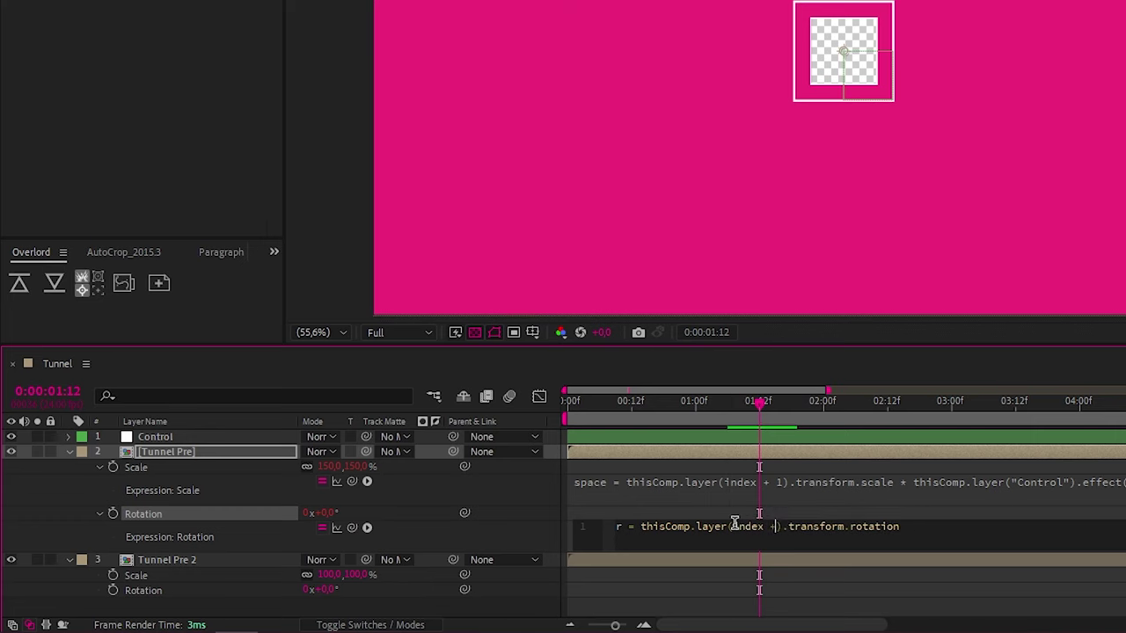
{"action": "type", "text": " 1"}
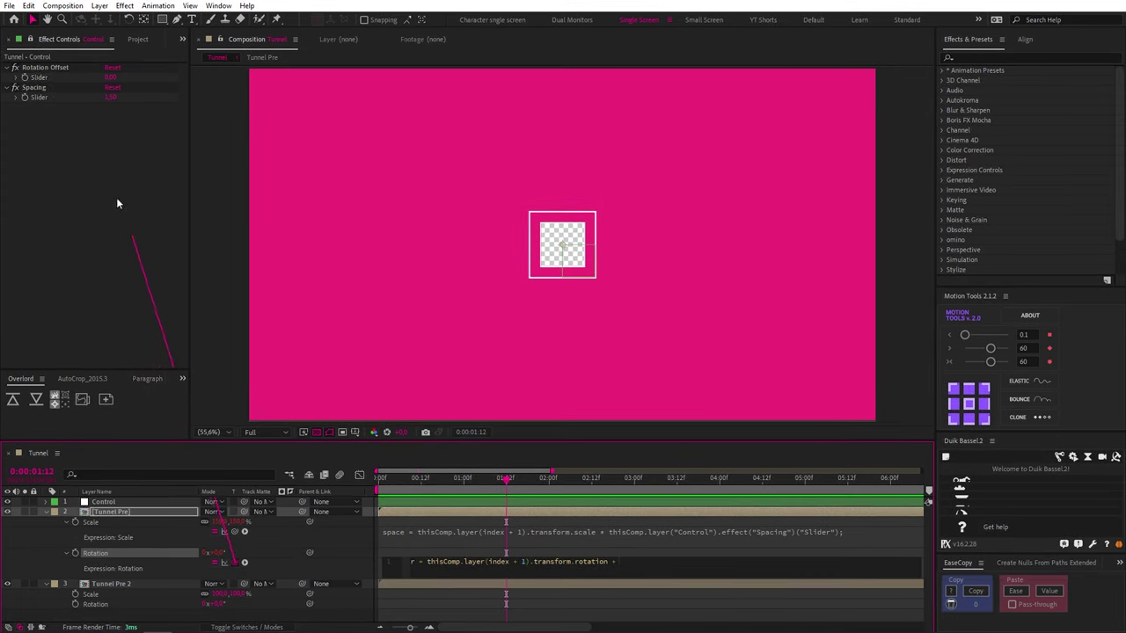
{"action": "left_click_drag", "start_coordinate": [117, 203], "coordinate": [66, 77]}
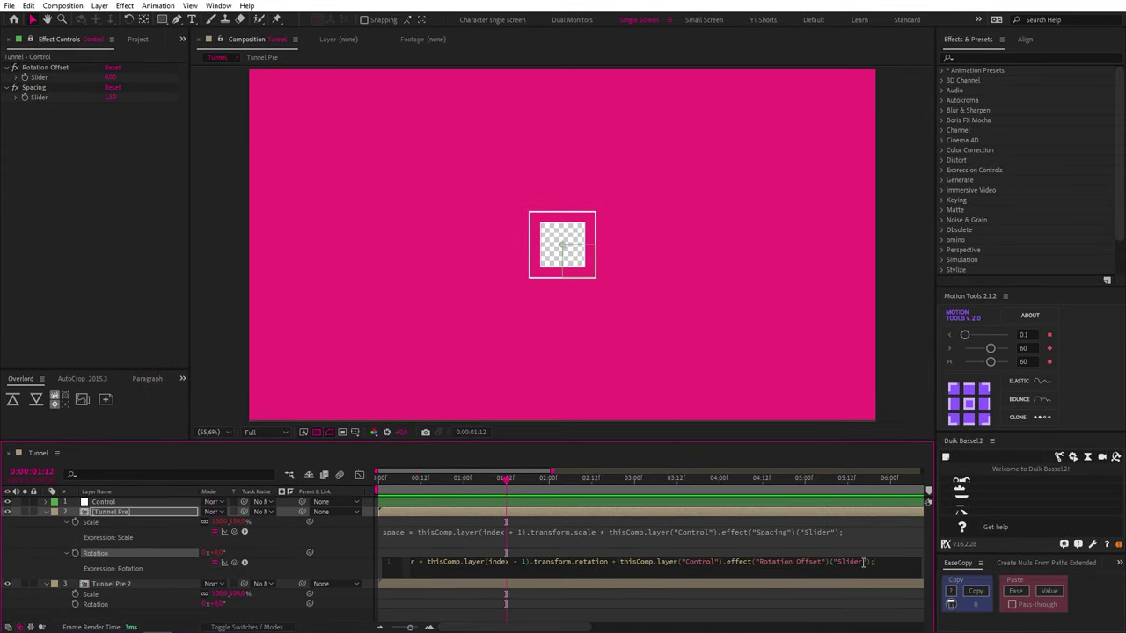
{"action": "left_click", "coordinate": [713, 603]}
Duplicate the Tunnel Pre layer carrying the Scale and Rotation expressions five times.
{"action": "left_click", "coordinate": [507, 512]}
{"action": "key", "text": "ctrl+d"}
{"action": "key", "text": "ctrl+d"}
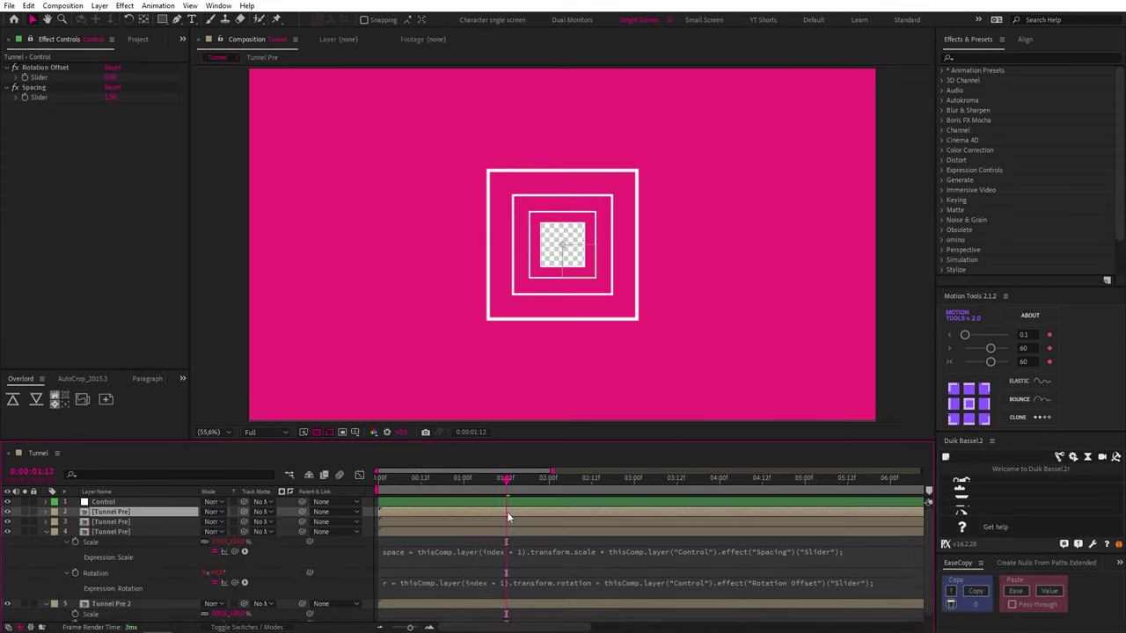
{"action": "key", "text": "ctrl+d"}
{"action": "key", "text": "ctrl+d"}
{"action": "key", "text": "ctrl+d"}
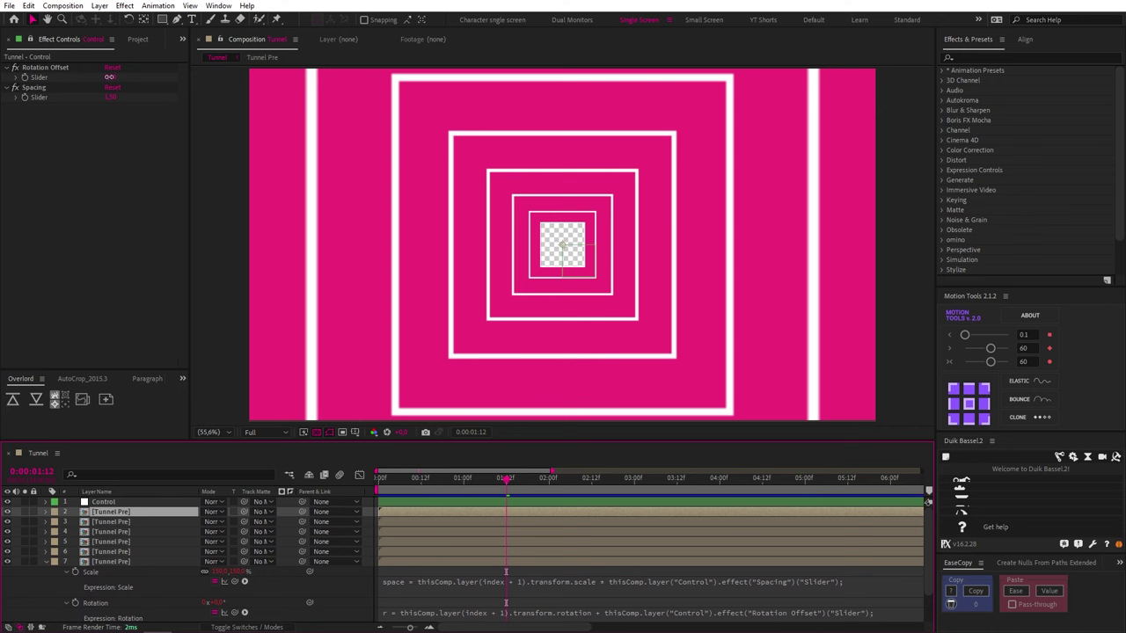
Try raising the Control null's Rotation Offset slider to twist the squares, and undo the change.
{"action": "left_click_drag", "start_coordinate": [110, 76], "coordinate": [111, 97]}
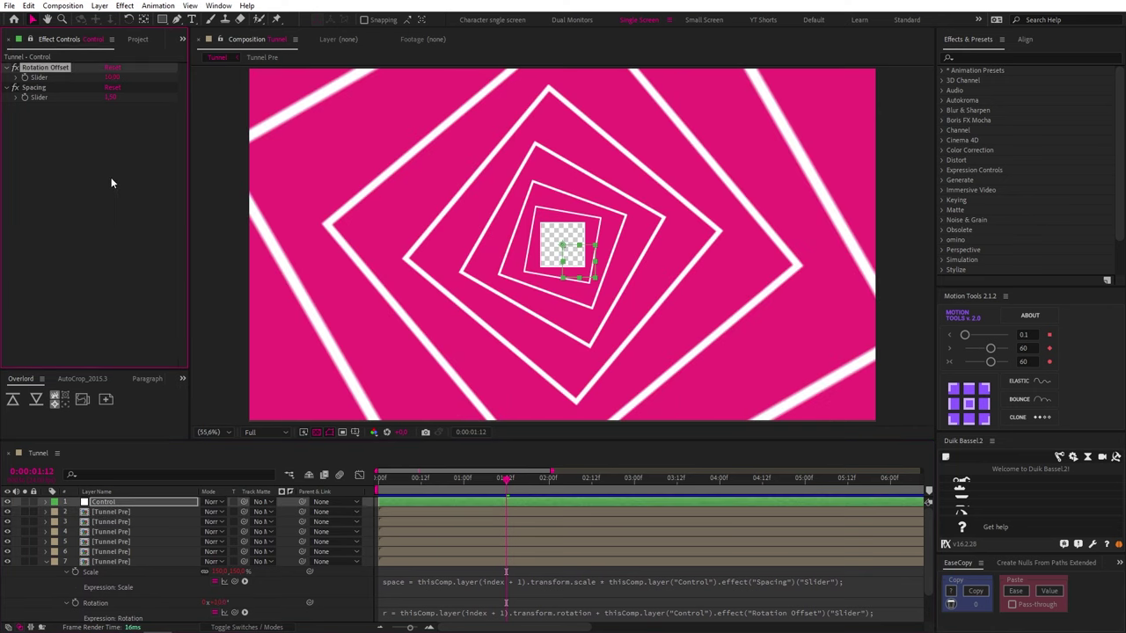
{"action": "key", "text": "ctrl+z"}
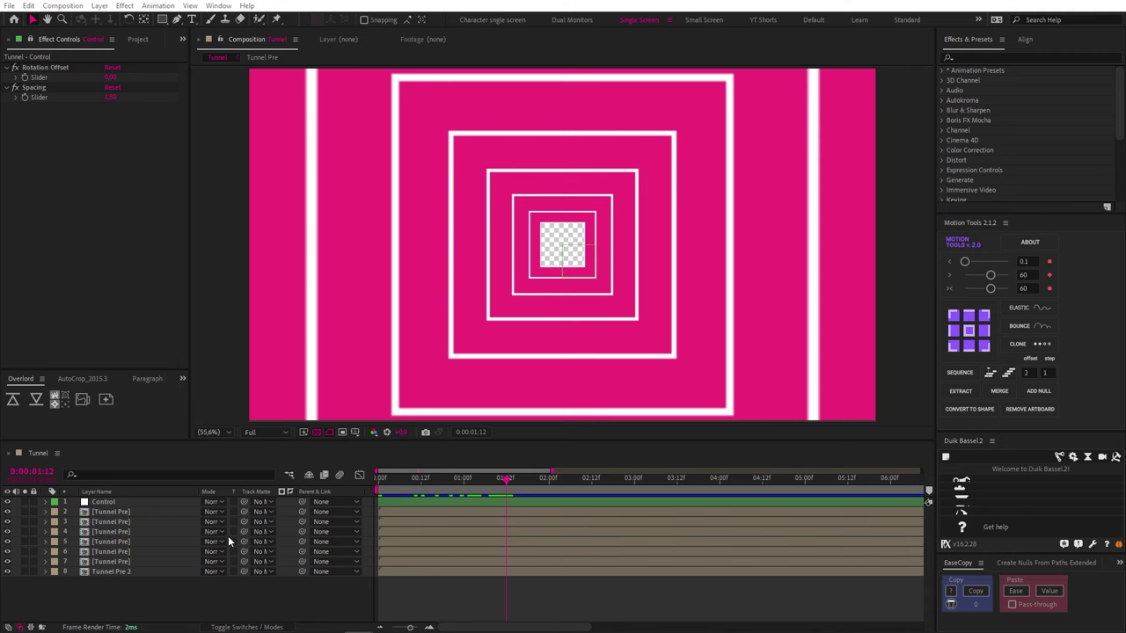
Enable Collapse Transformations on all seven tunnel layers below the Control null.
{"action": "left_click", "coordinate": [138, 512]}
{"action": "left_click", "coordinate": [139, 569], "text": "shift"}
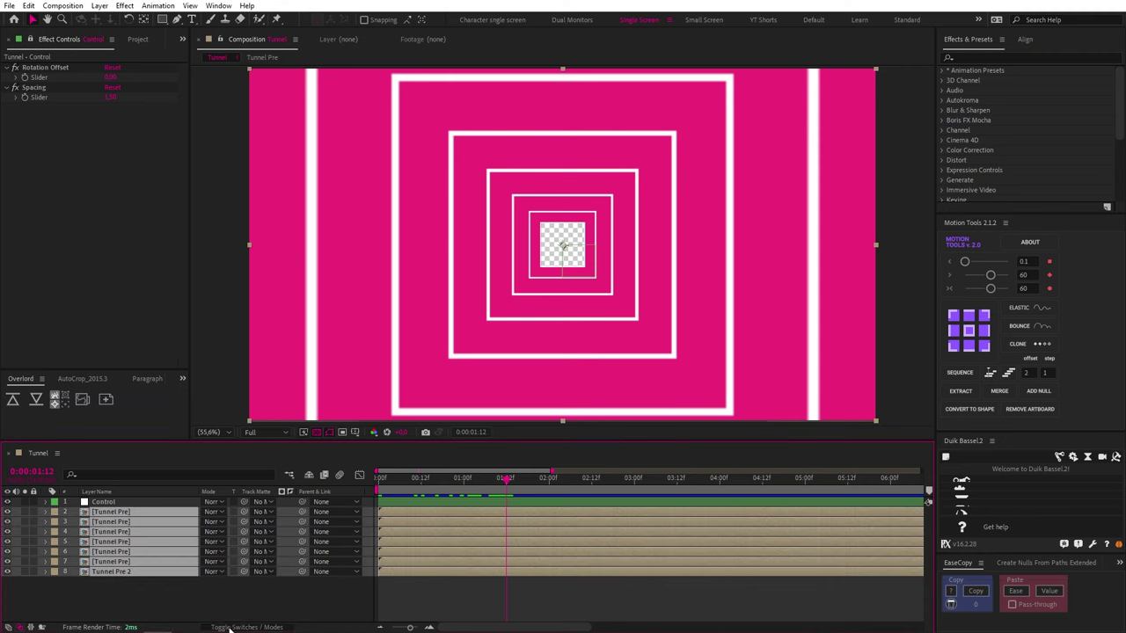
{"action": "left_click", "coordinate": [247, 627]}
{"action": "left_click", "coordinate": [215, 516]}
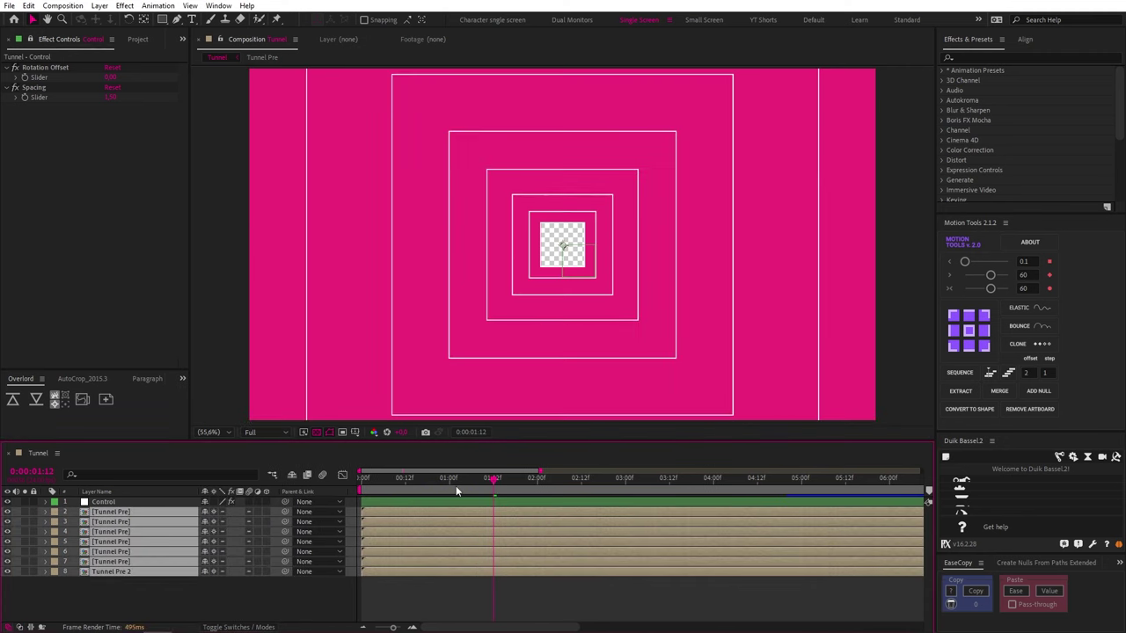
Stagger the seven tunnel layers from the first frame by sequencing them with offset 2 and step 1.
{"action": "key", "text": "Home"}
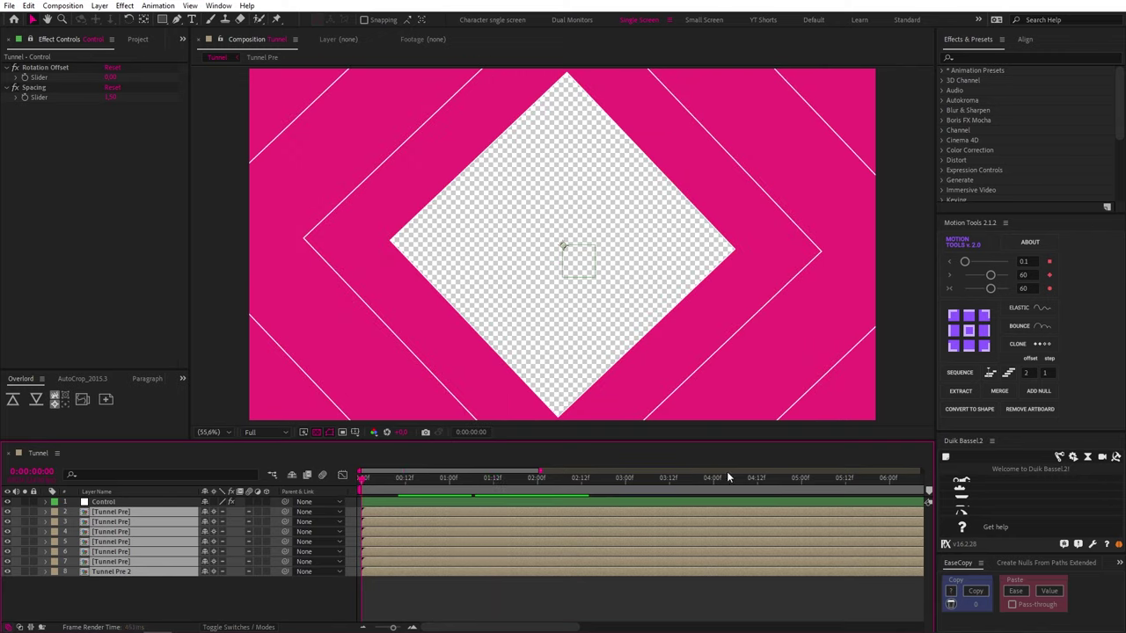
{"action": "left_click", "coordinate": [1008, 372]}
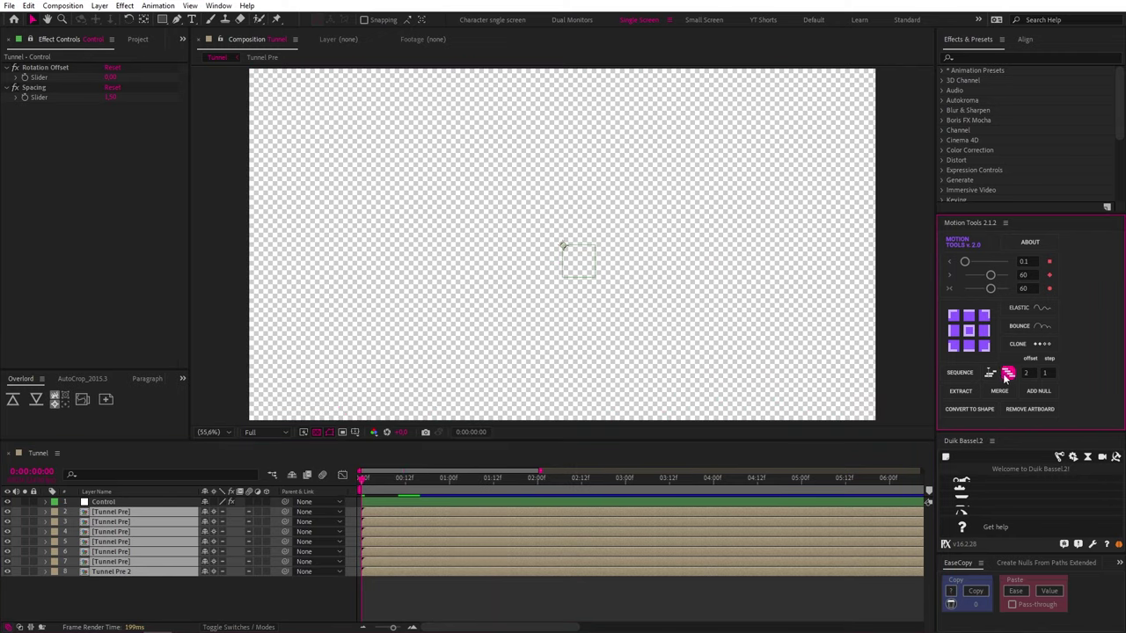
{"action": "left_click", "coordinate": [958, 376]}
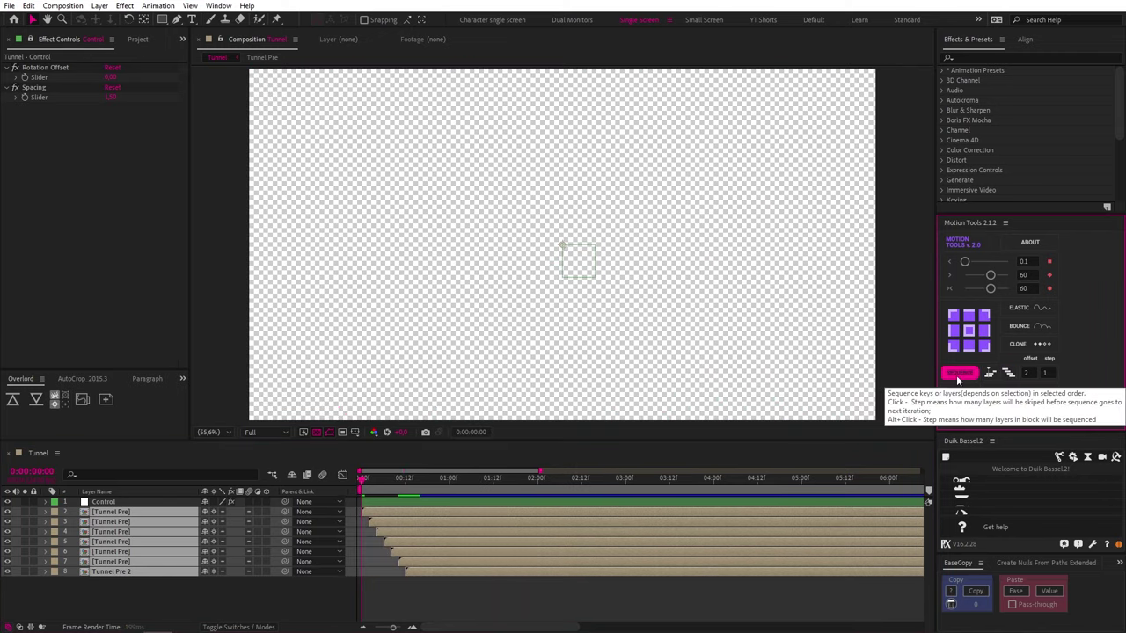
{"action": "left_click", "coordinate": [455, 598]}
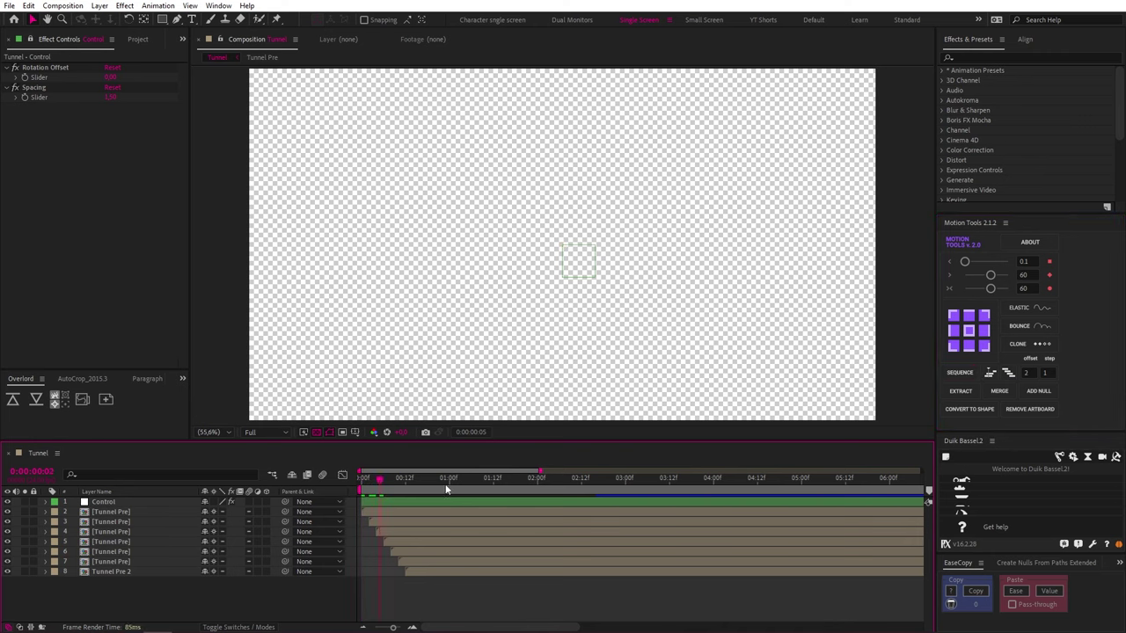
{"action": "left_click", "coordinate": [493, 483]}
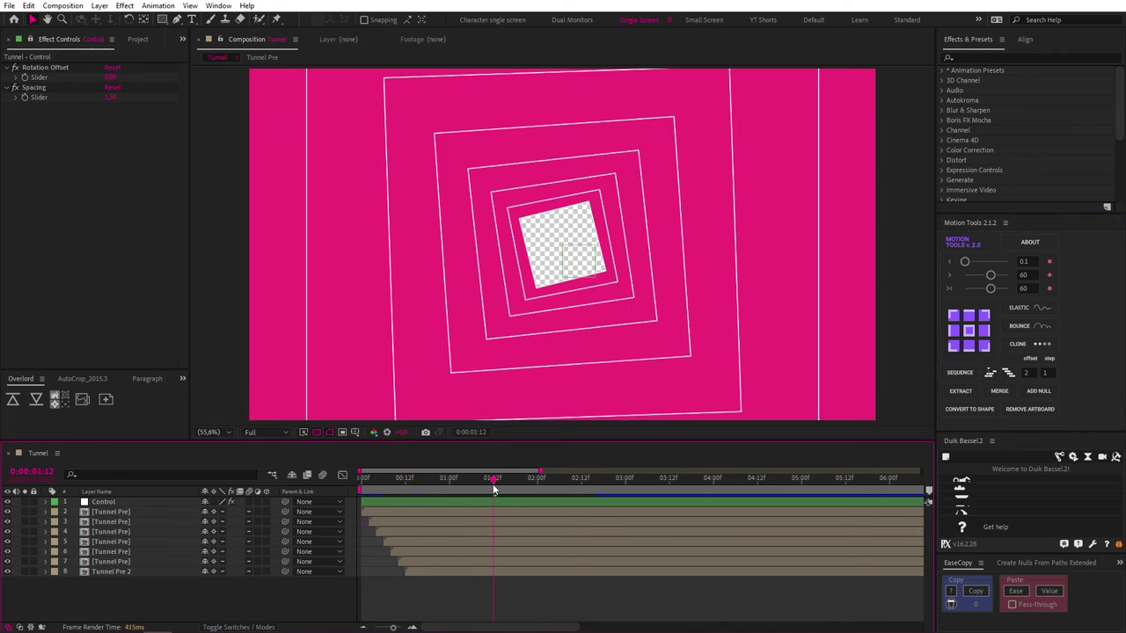
Keyframe the Control null's Rotation Offset slider at the first frame, and set it to -10 at 0:00:01:12.
{"action": "left_click", "coordinate": [497, 504]}
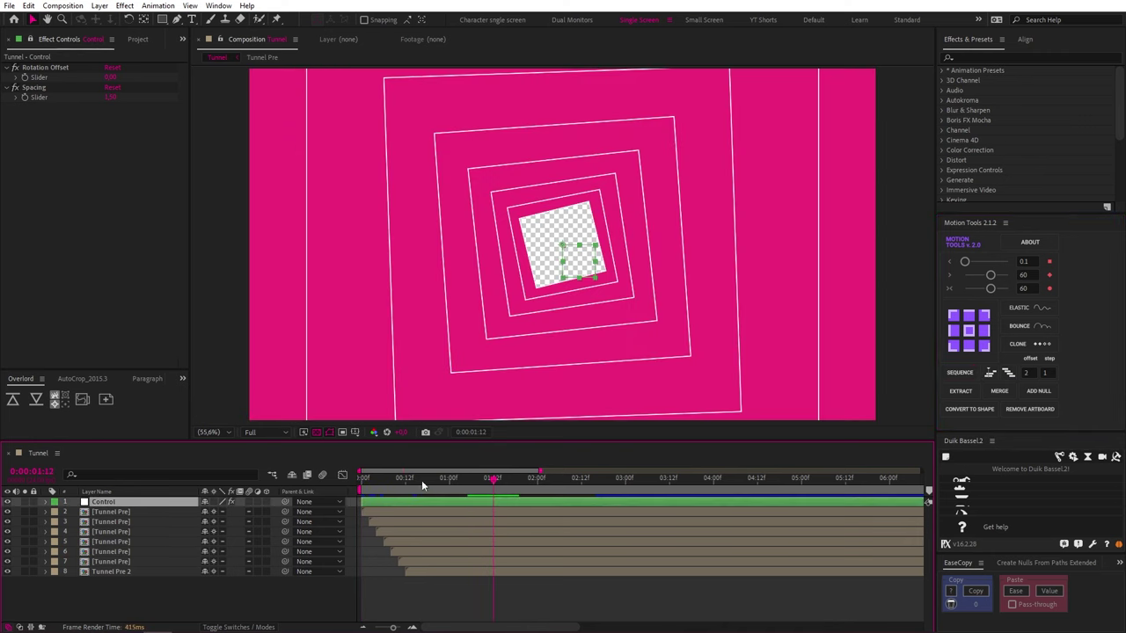
{"action": "left_click", "coordinate": [360, 482]}
{"action": "left_click", "coordinate": [26, 78]}
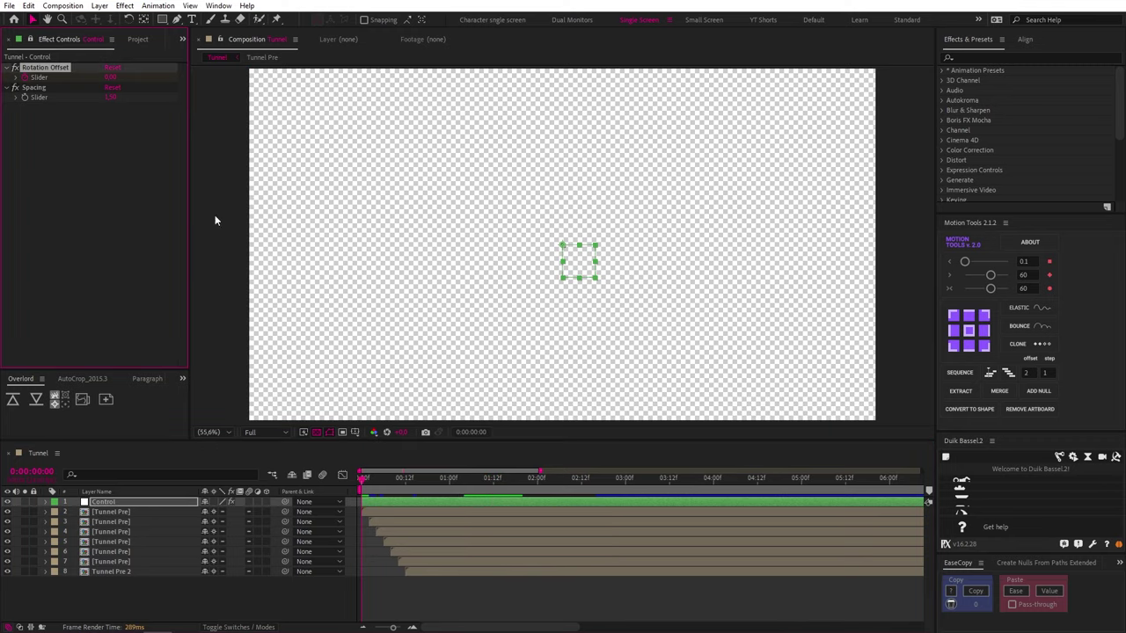
{"action": "left_click", "coordinate": [483, 502]}
{"action": "key", "text": "u"}
{"action": "left_click_drag", "start_coordinate": [449, 481], "coordinate": [490, 490]}
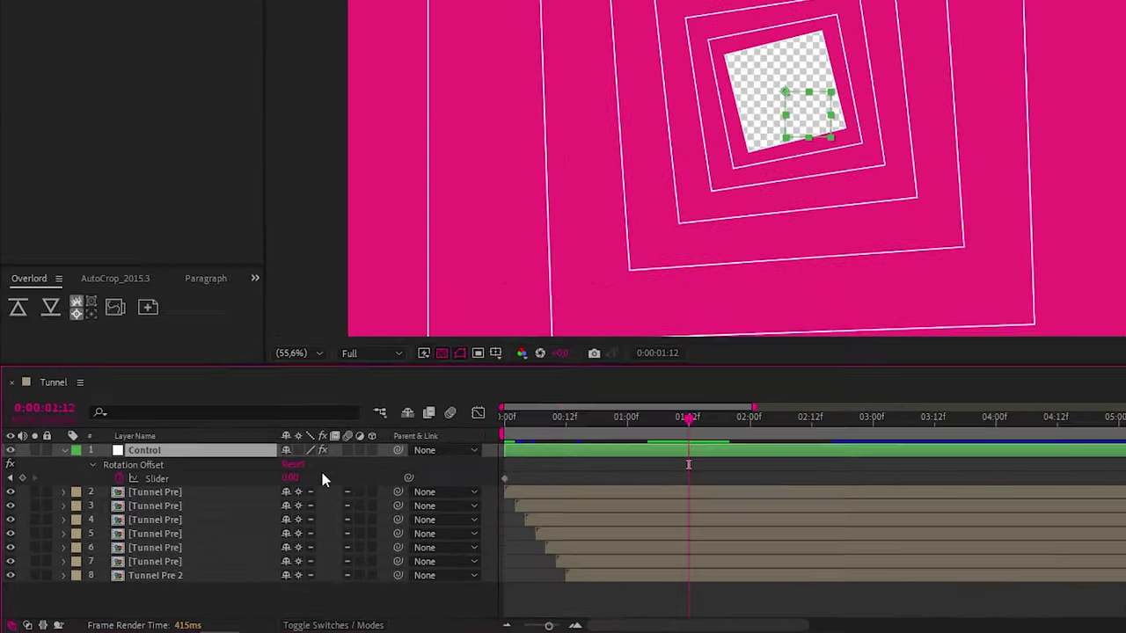
{"action": "type", "text": "-10"}
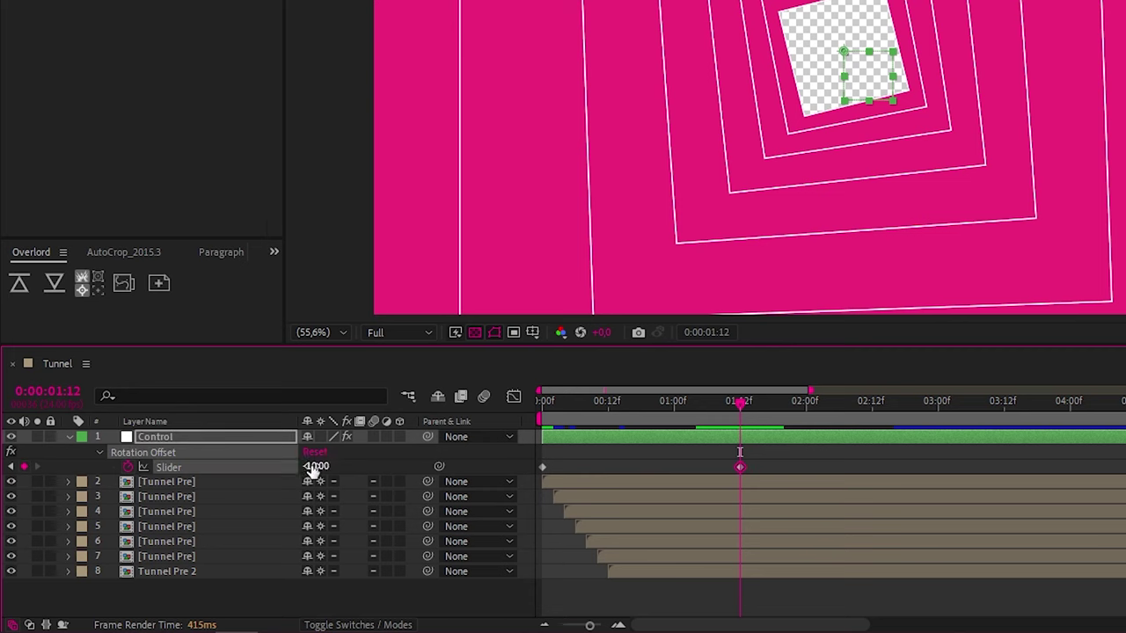
{"action": "key", "text": "Return"}
Add a Rotation Offset keyframe with the value 10 at 0:00:02:17.
{"action": "left_click", "coordinate": [834, 406]}
{"action": "left_click_drag", "start_coordinate": [861, 412], "coordinate": [887, 416]}
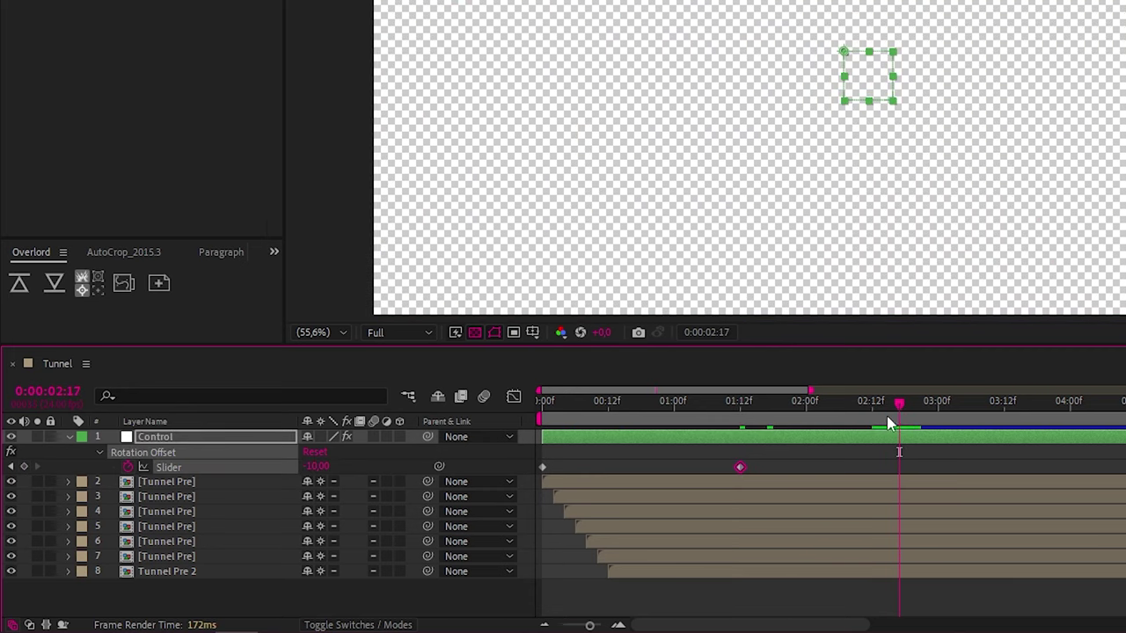
{"action": "left_click", "coordinate": [320, 468]}
{"action": "type", "text": "10"}
{"action": "key", "text": "Return"}
Ease the middle Rotation Offset keyframe in the speed graph and widen its incoming and outgoing influence.
{"action": "left_click_drag", "start_coordinate": [767, 462], "coordinate": [727, 475]}
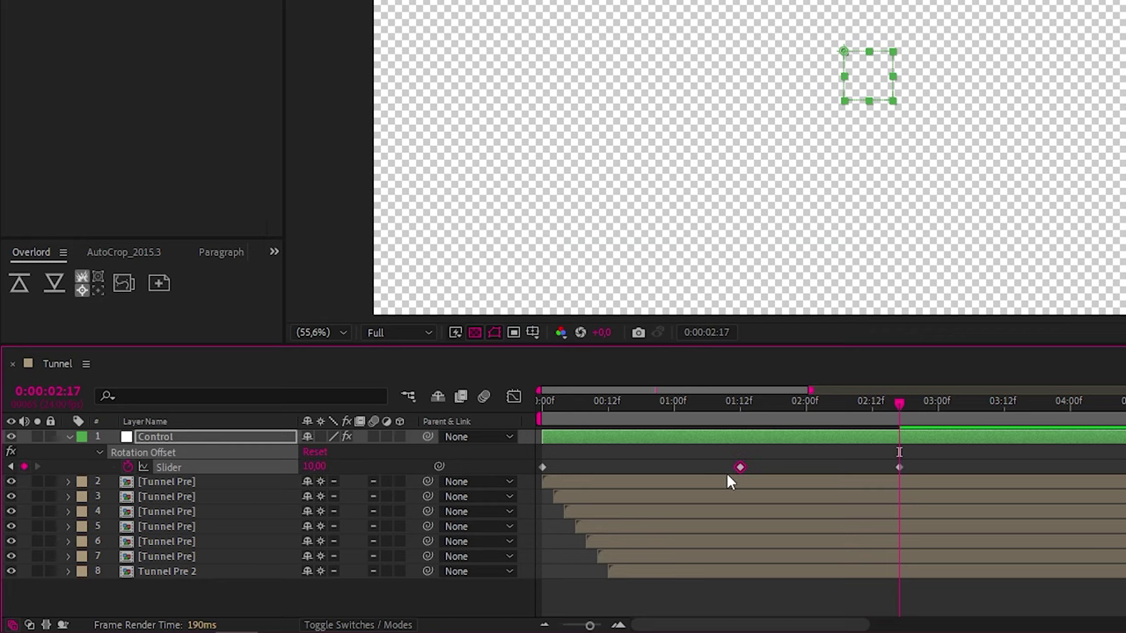
{"action": "left_click", "coordinate": [514, 397]}
{"action": "left_click", "coordinate": [739, 404]}
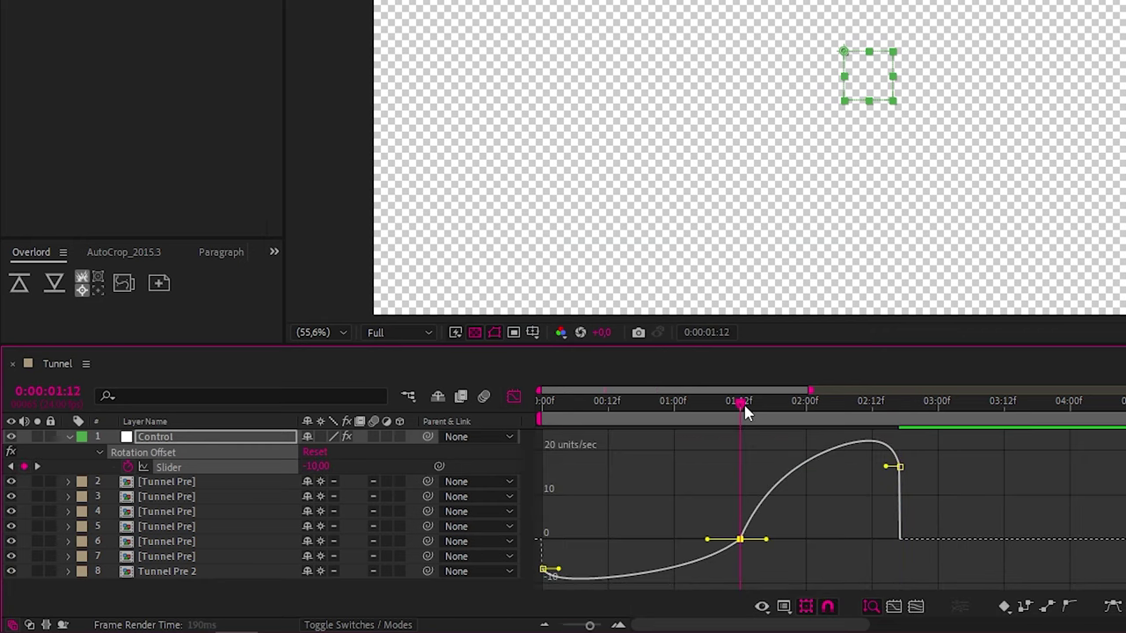
{"action": "left_click_drag", "start_coordinate": [707, 539], "coordinate": [654, 539]}
{"action": "left_click_drag", "start_coordinate": [761, 513], "coordinate": [804, 529]}
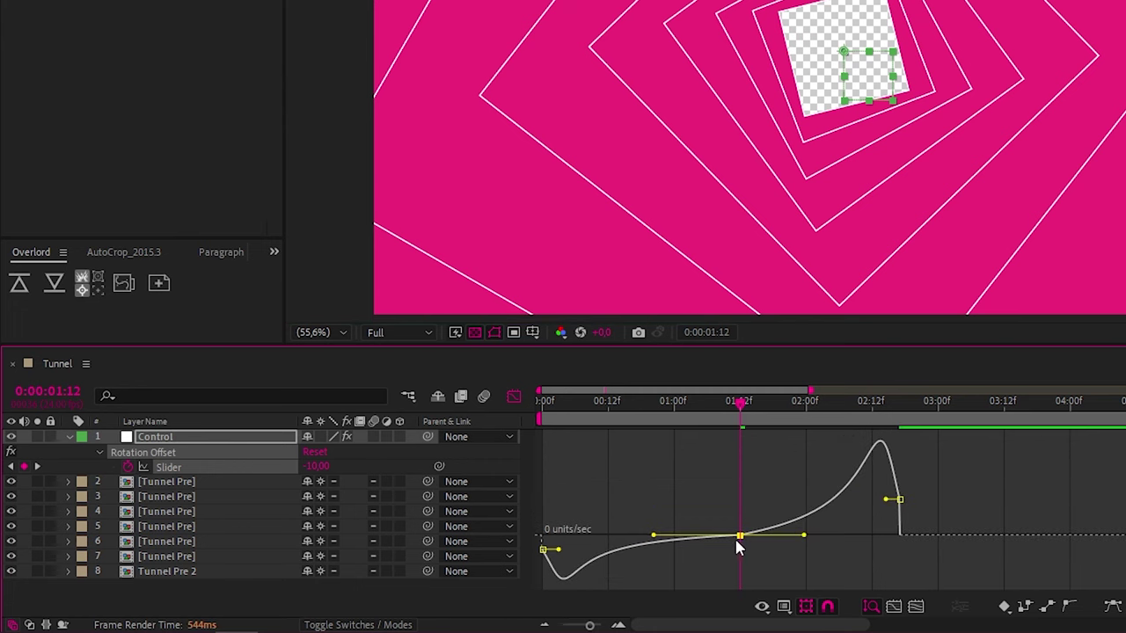
{"action": "double_click", "coordinate": [740, 535]}
{"action": "left_click", "coordinate": [992, 225]}
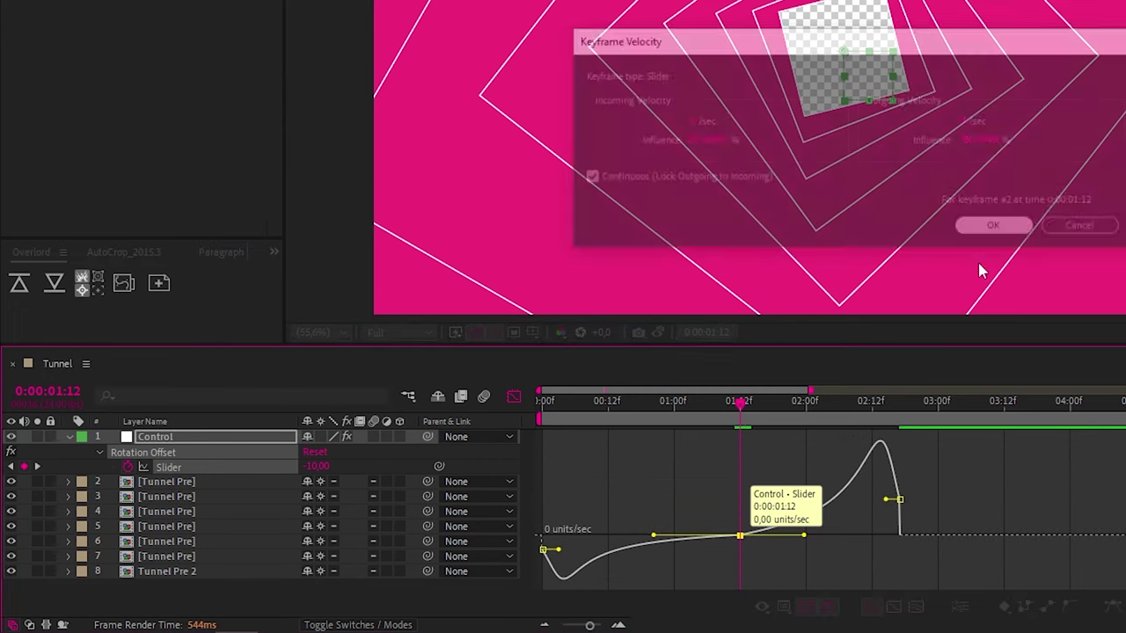
In the value graph, raise the middle keyframe's outgoing handle and adjust the curve's approach into the last Rotation Offset keyframe.
{"action": "left_click", "coordinate": [784, 607]}
{"action": "left_click", "coordinate": [827, 415]}
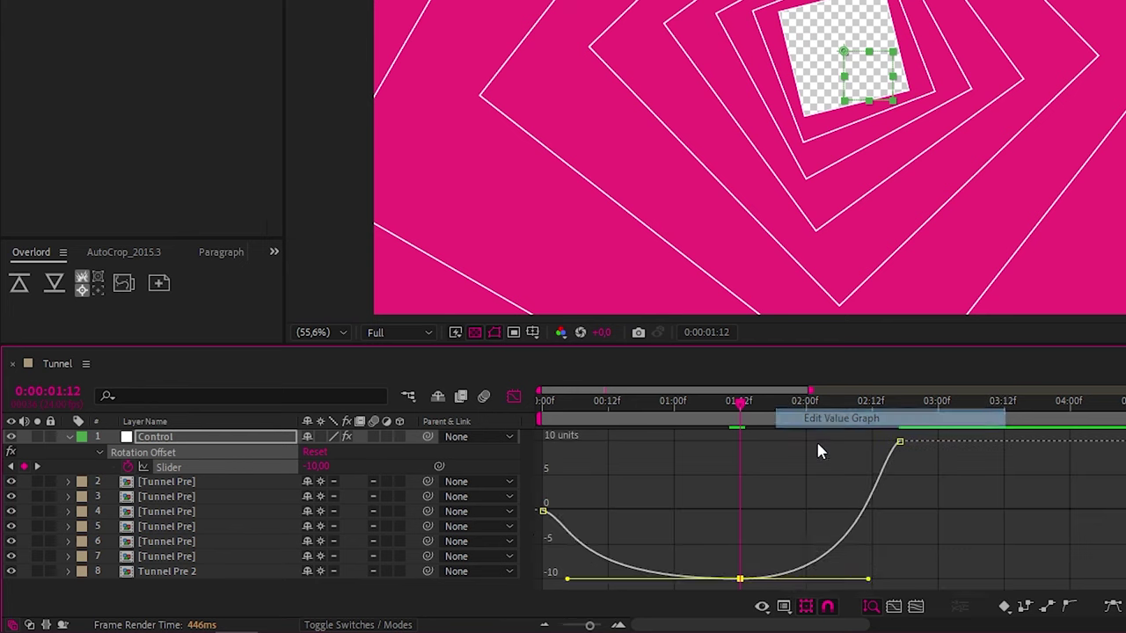
{"action": "left_click_drag", "start_coordinate": [863, 562], "coordinate": [898, 530]}
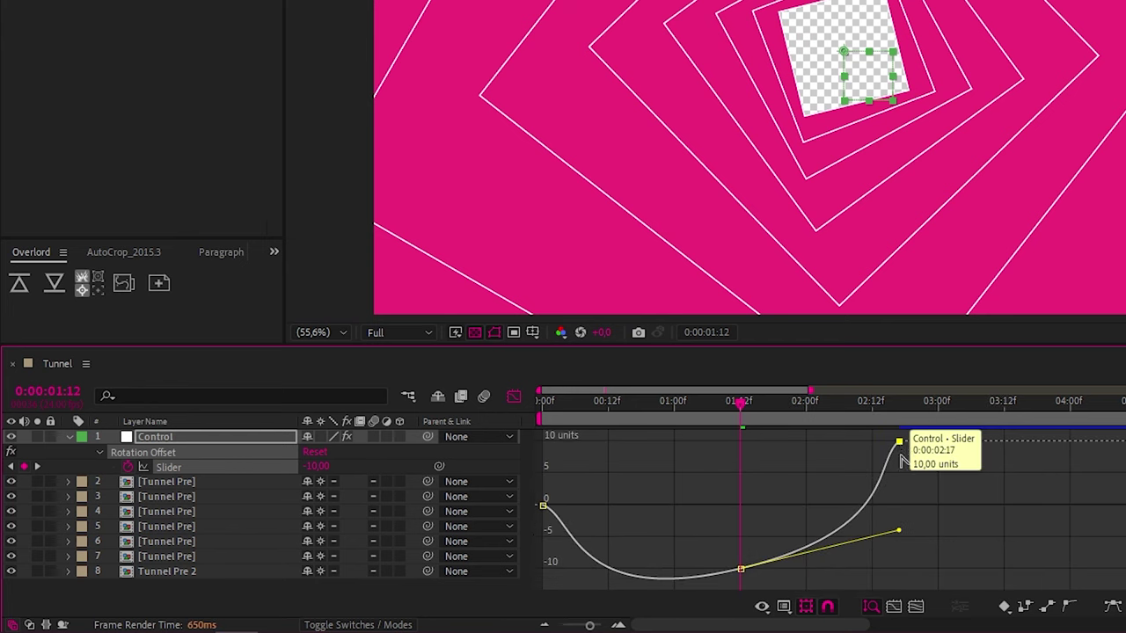
{"action": "left_click", "coordinate": [898, 442]}
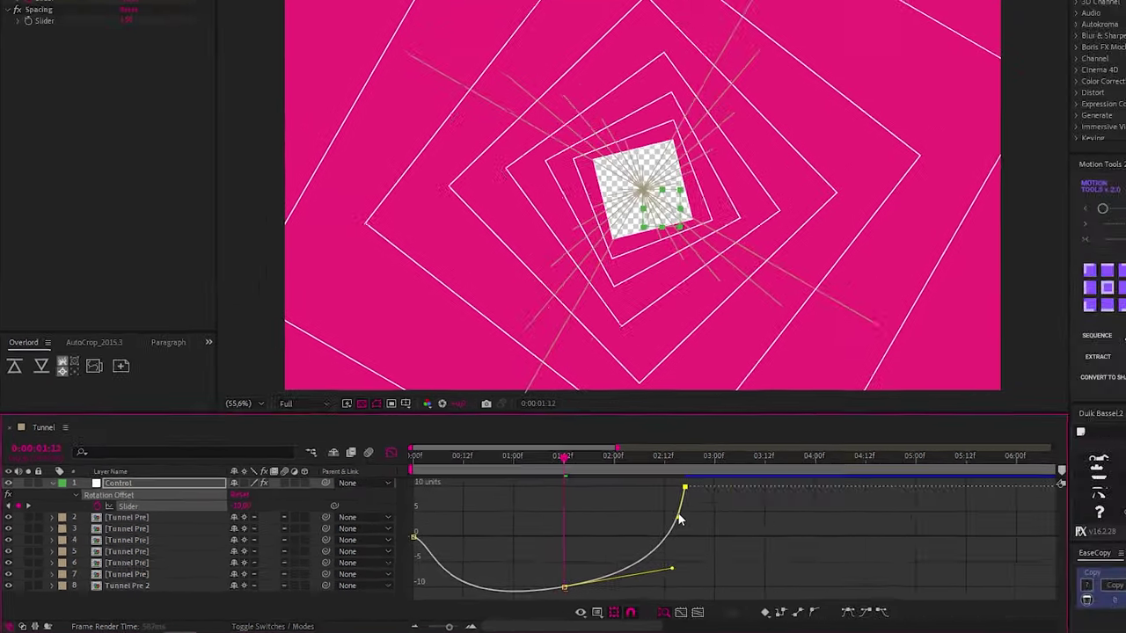
Move the middle Rotation Offset keyframe to 0:00:01:00 in the layer view and preview the tunnel animation.
{"action": "left_click", "coordinate": [515, 397]}
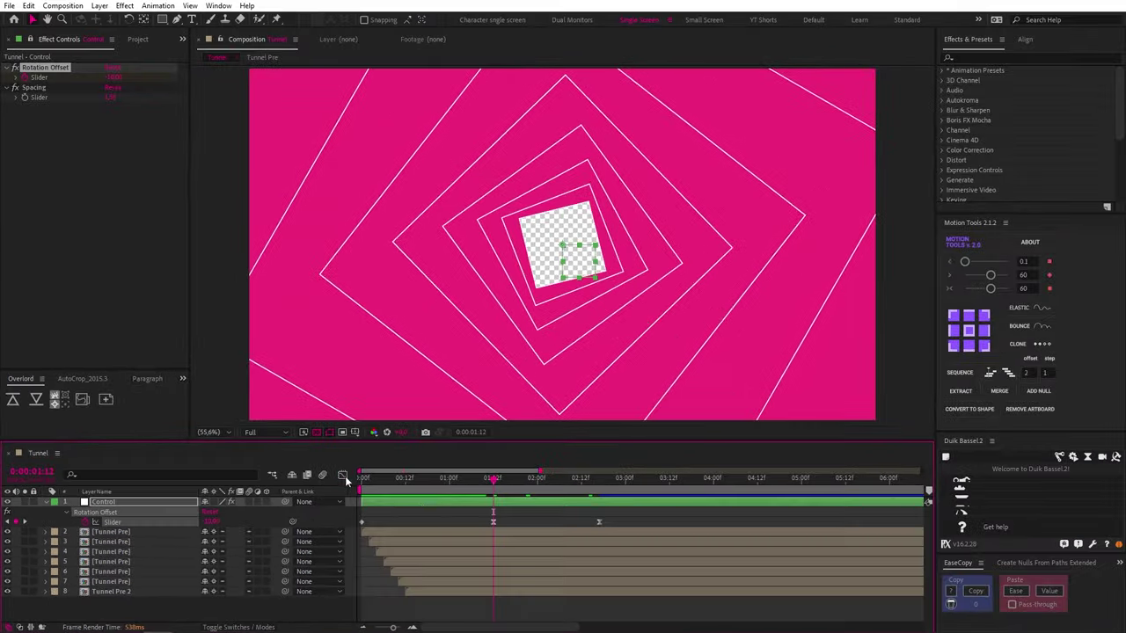
{"action": "left_click_drag", "start_coordinate": [464, 526], "coordinate": [453, 505]}
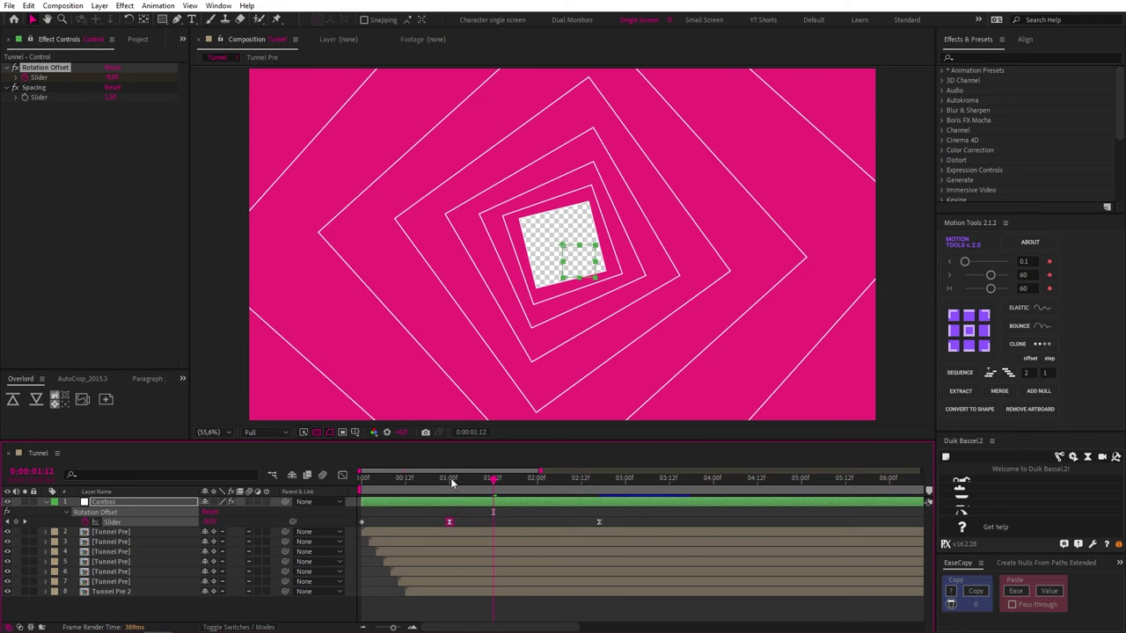
{"action": "key", "text": "space"}
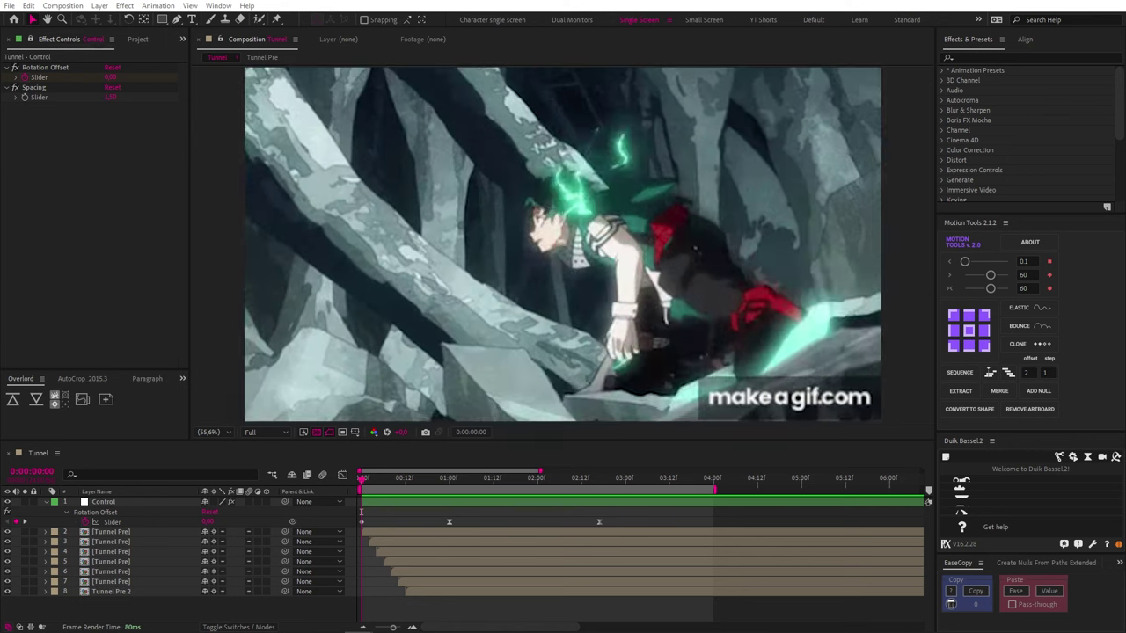
Open the Tunnel Pre composition and add a Gradient Fill to Rectangle 1 of the Outer rectangle layer.
{"action": "left_click", "coordinate": [31, 39]}
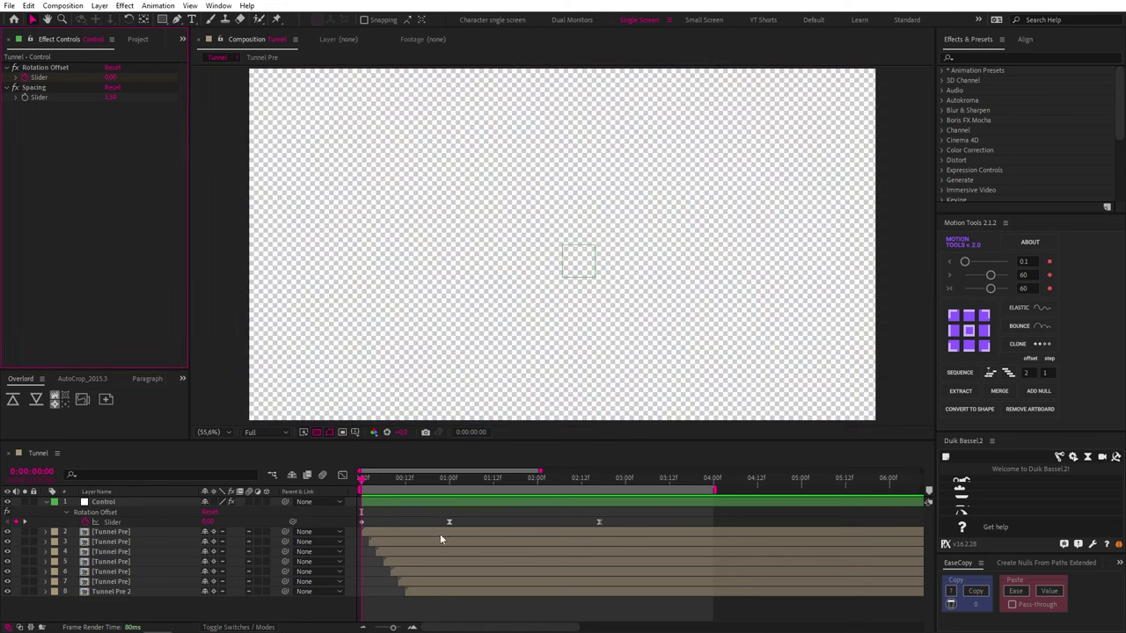
{"action": "double_click", "coordinate": [439, 530]}
{"action": "left_click", "coordinate": [403, 495]}
{"action": "left_click", "coordinate": [143, 511]}
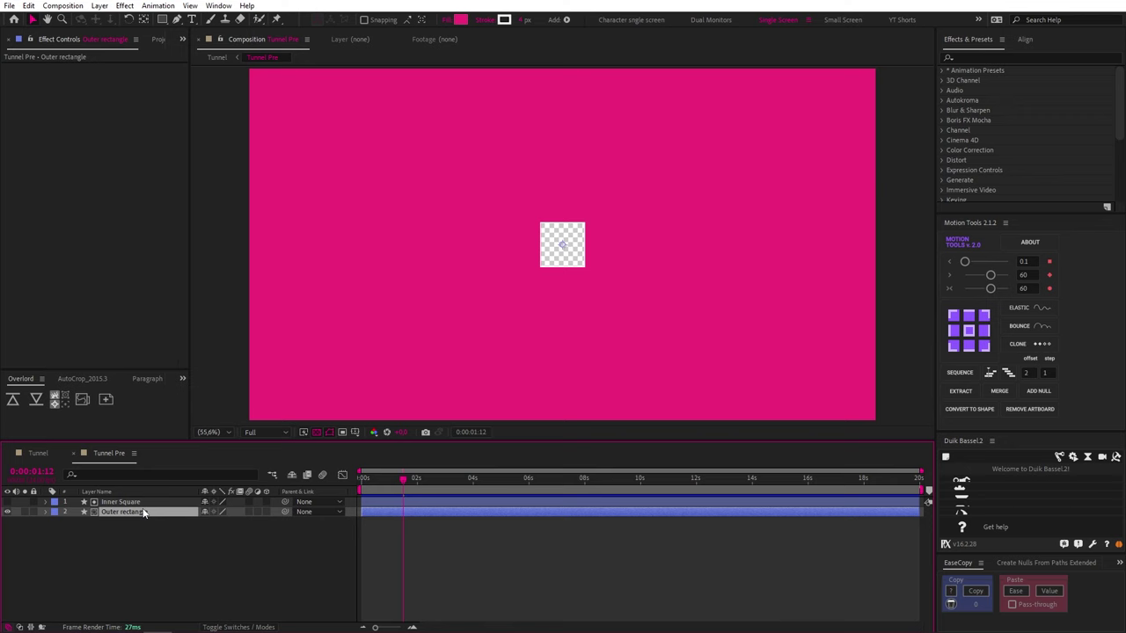
{"action": "left_click", "coordinate": [46, 512]}
{"action": "left_click", "coordinate": [77, 533]}
{"action": "left_click", "coordinate": [273, 523]}
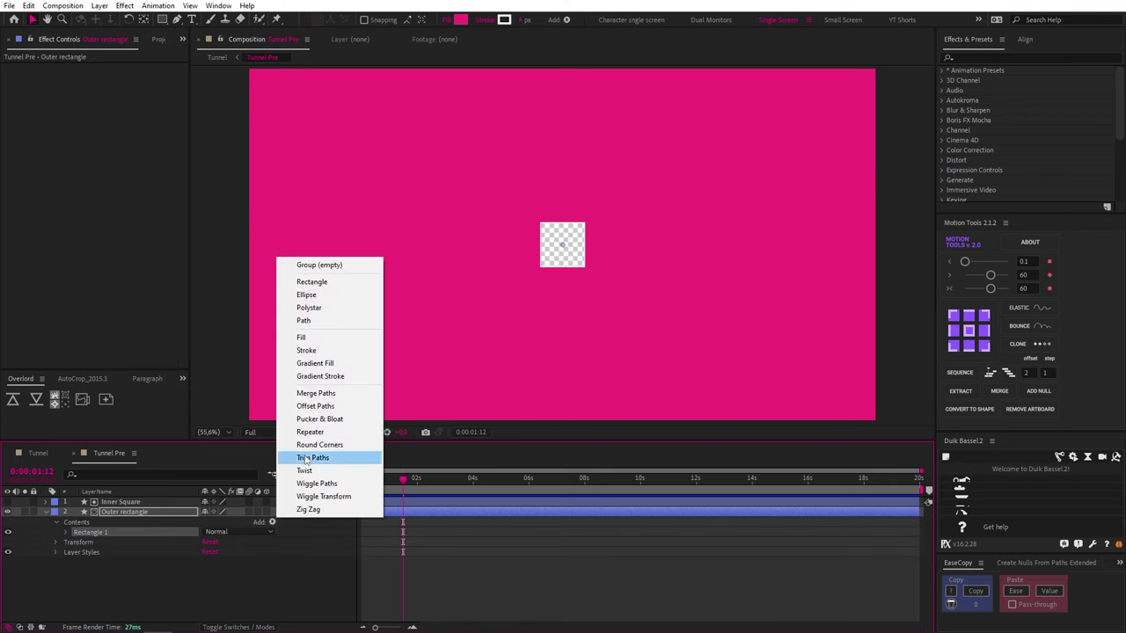
{"action": "left_click", "coordinate": [312, 364]}
Recolour the gradient fill with orange FFAA40 at the start, pink in the middle and dark purple at the end.
{"action": "left_click", "coordinate": [76, 551]}
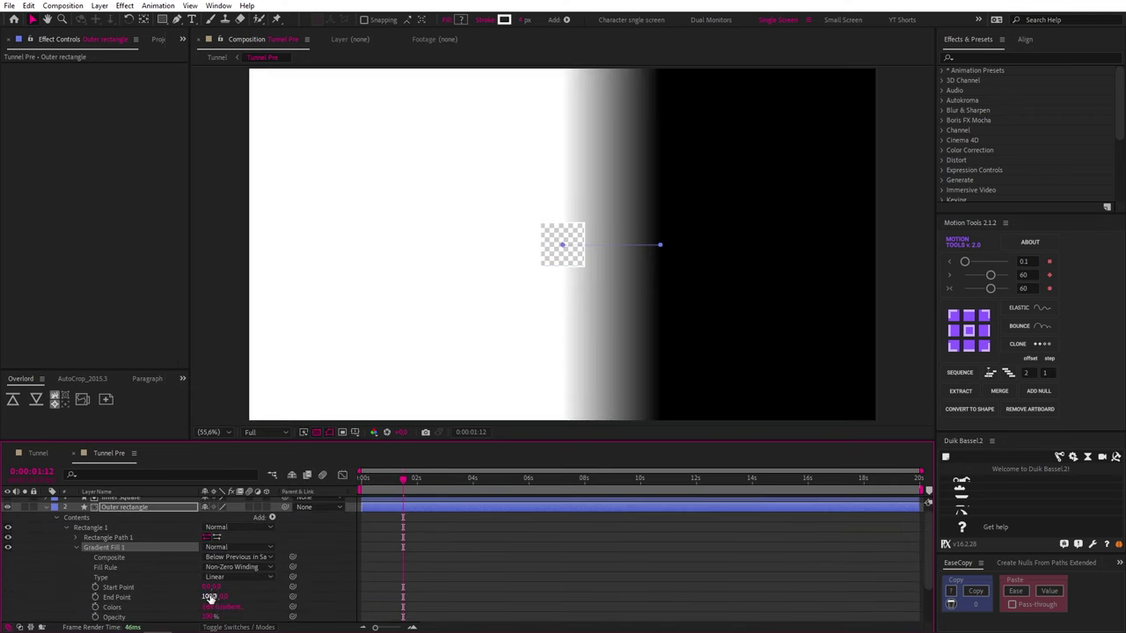
{"action": "left_click", "coordinate": [220, 607]}
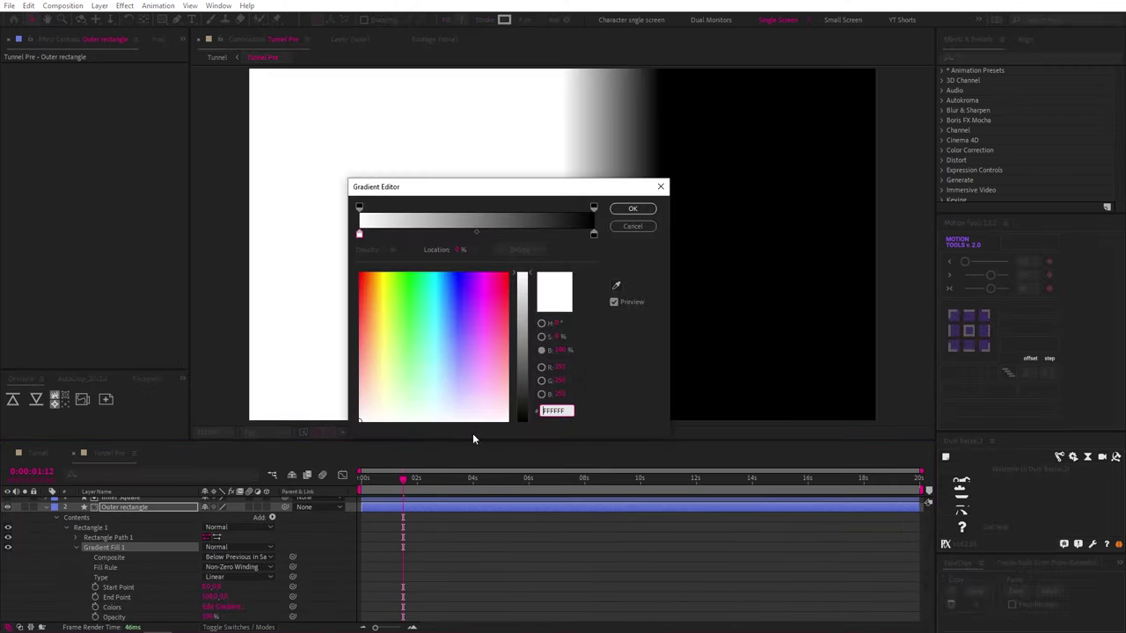
{"action": "left_click", "coordinate": [489, 233]}
{"action": "left_click", "coordinate": [488, 208]}
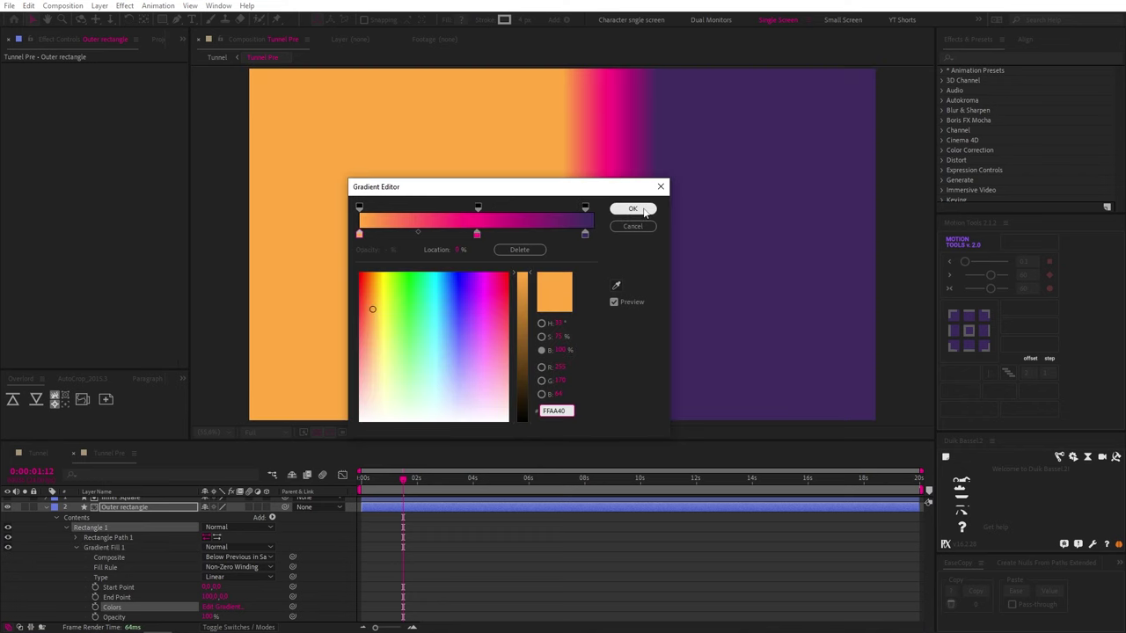
{"action": "left_click", "coordinate": [633, 209]}
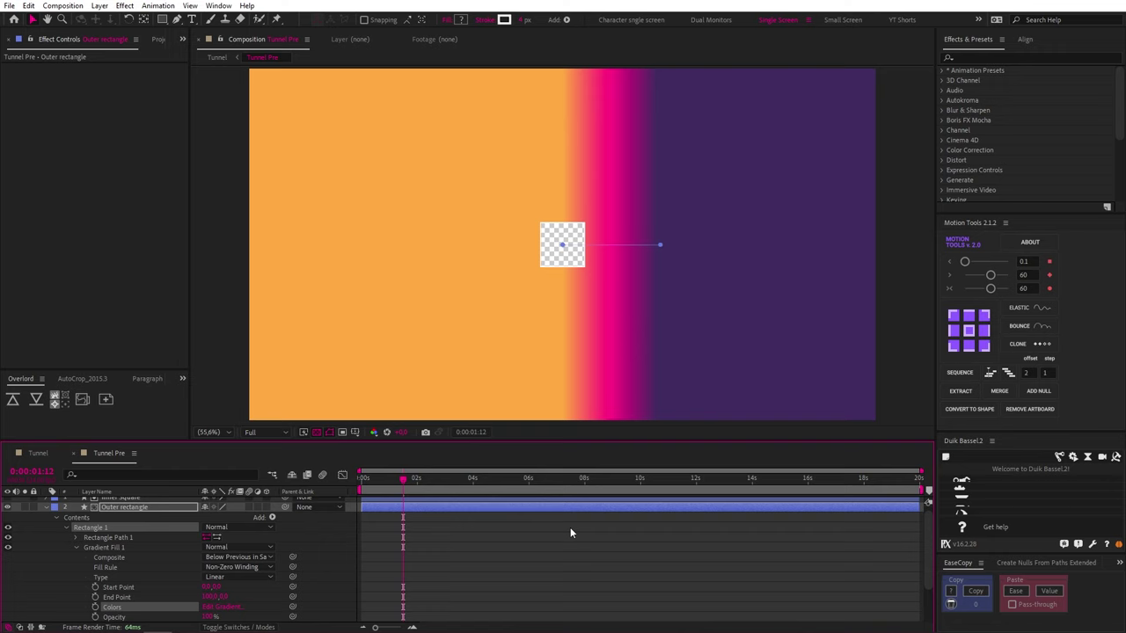
Change the gradient type to Radial, keyframe its End Point at 0:00:01:12, and show the layer's keyframed properties.
{"action": "left_click", "coordinate": [240, 582]}
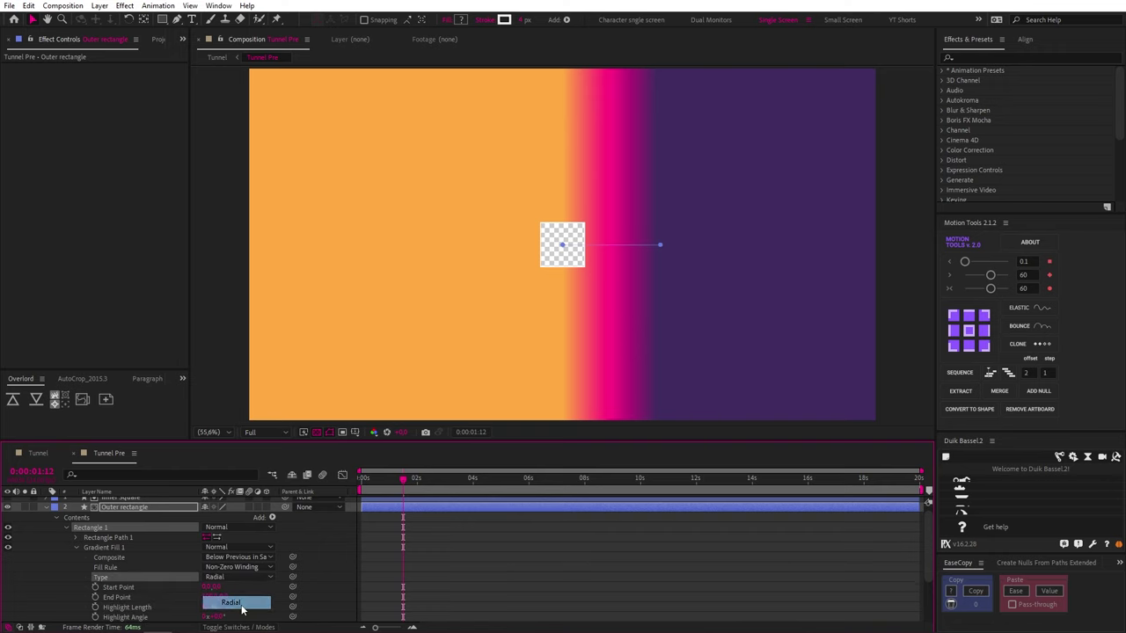
{"action": "left_click", "coordinate": [231, 603]}
{"action": "mouse_move", "coordinate": [664, 248]}
{"action": "left_mouse_down"}
{"action": "mouse_move", "coordinate": [786, 249]}
{"action": "mouse_move", "coordinate": [660, 245]}
{"action": "left_mouse_up"}
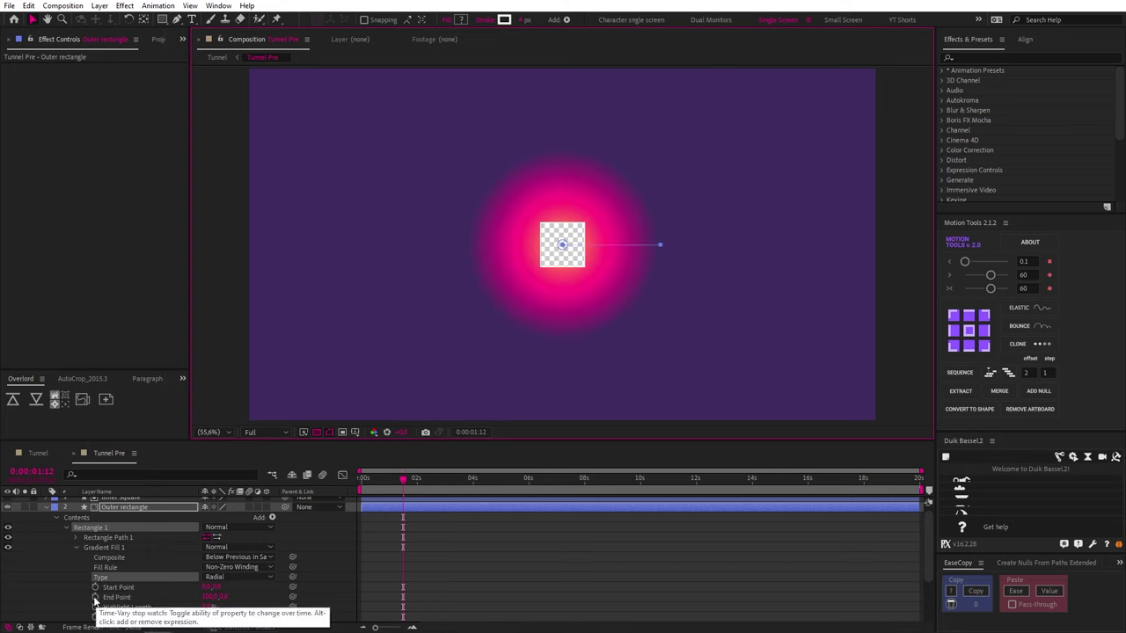
{"action": "key", "text": "u"}
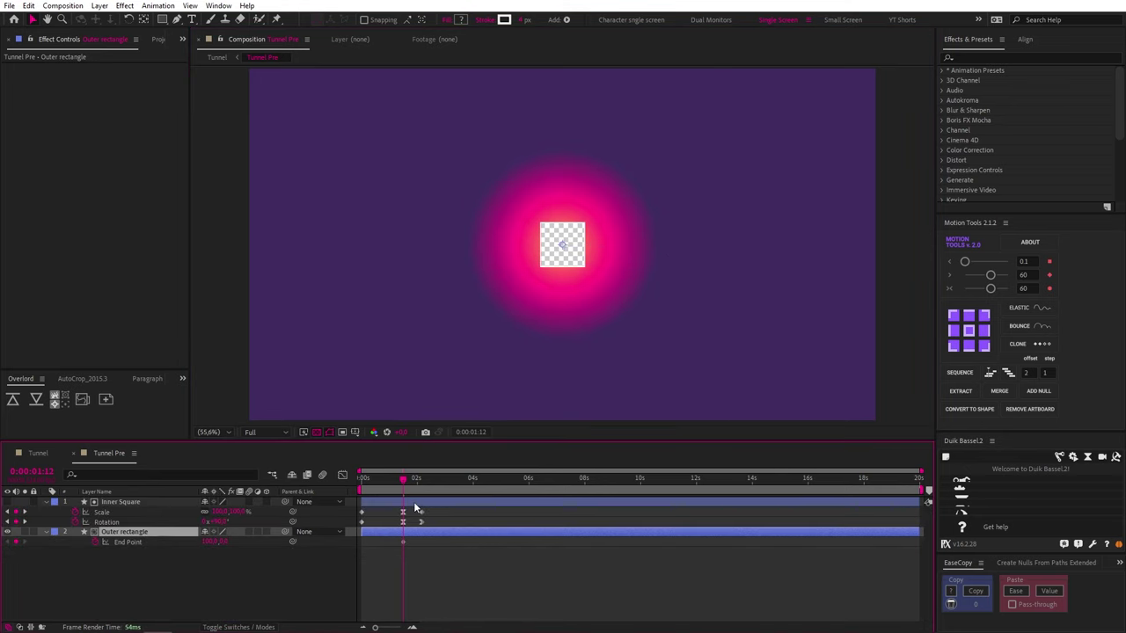
Keyframe the gradient's End Point at 0:00:00:00 and 0:00:02:04, extending it outward to enlarge the radial gradient.
{"action": "left_click_drag", "start_coordinate": [401, 481], "coordinate": [325, 477]}
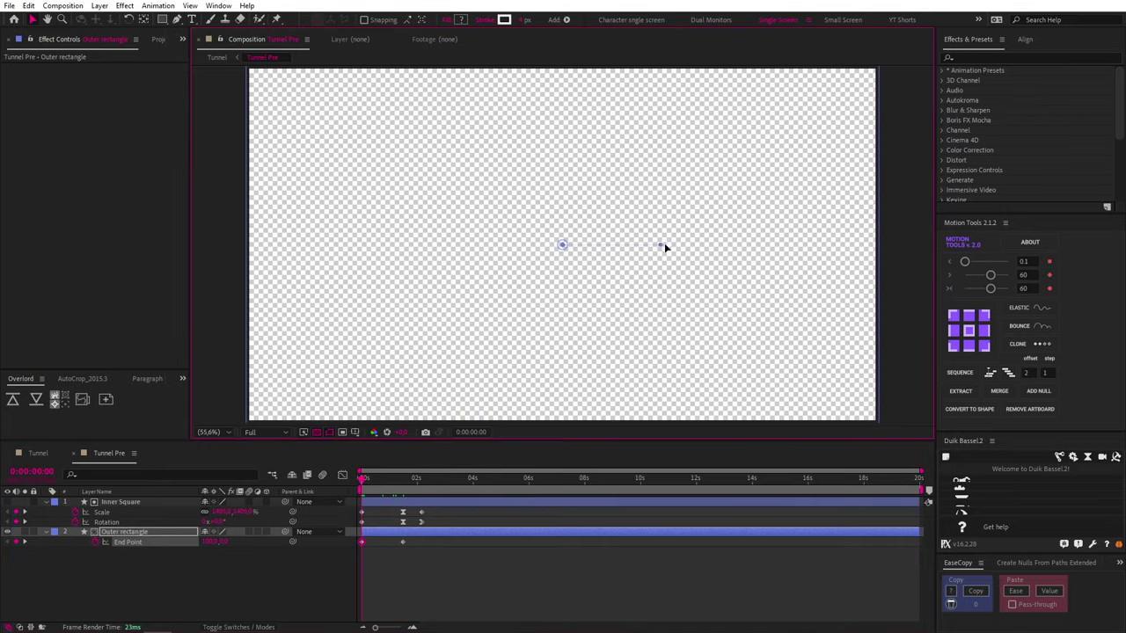
{"action": "left_click_drag", "start_coordinate": [405, 481], "coordinate": [422, 483]}
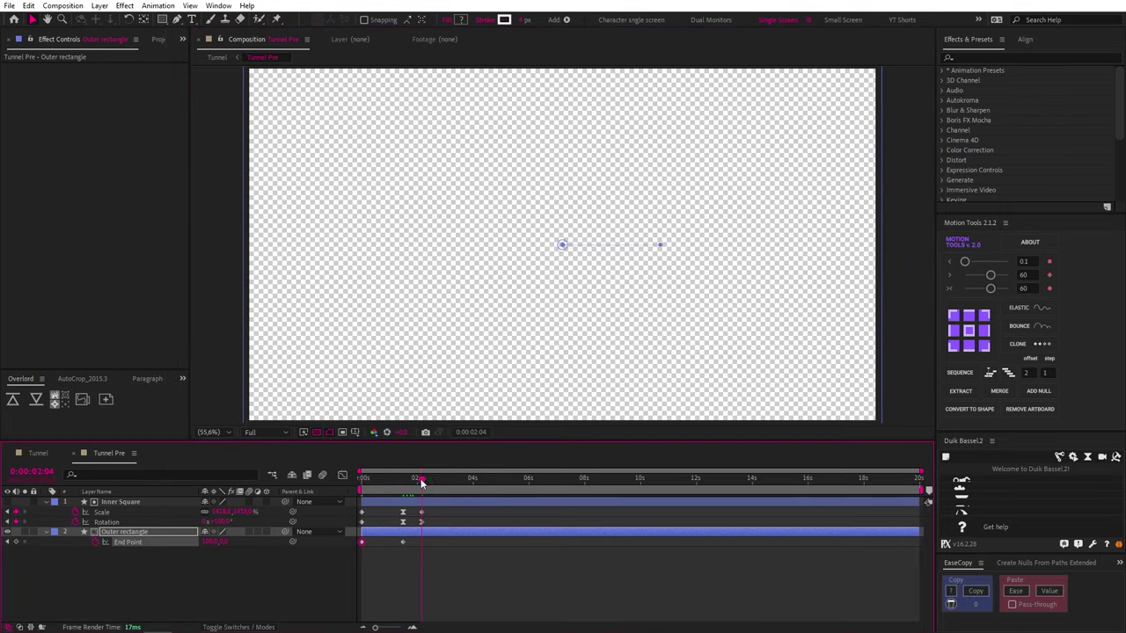
{"action": "left_click_drag", "start_coordinate": [661, 245], "coordinate": [870, 245]}
{"action": "scroll", "coordinate": [860, 237], "scroll_direction": "down", "scroll_amount": 4}
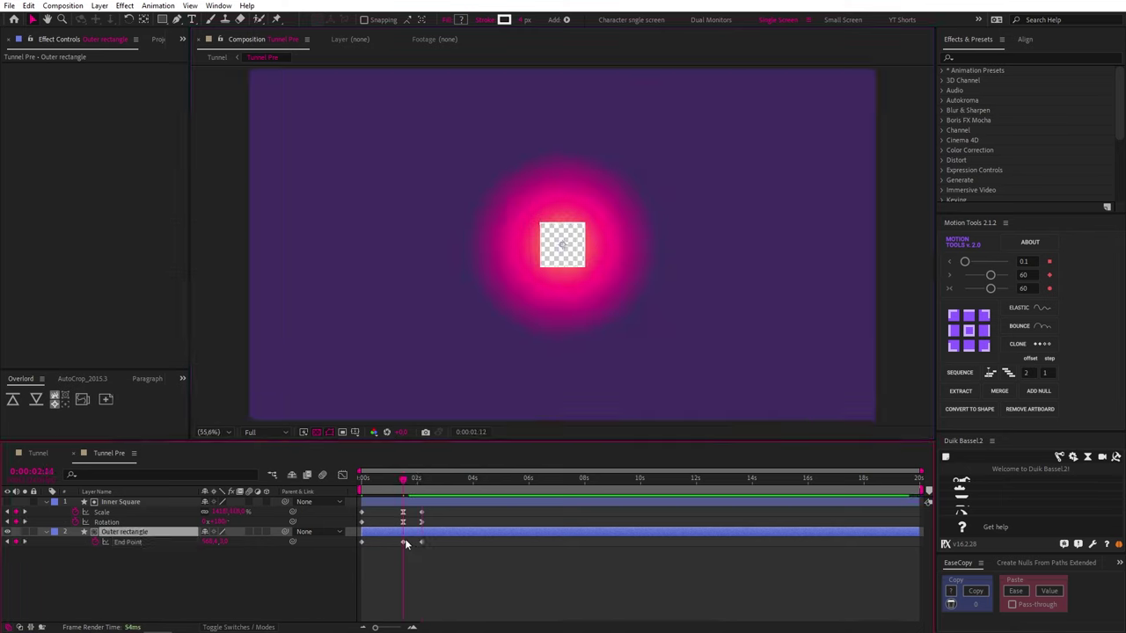
Easy-ease the gradient's End Point keyframe at 0:00:01:12 and lengthen its influence handles in the speed graph.
{"action": "left_click", "coordinate": [403, 542]}
{"action": "key", "text": "F9"}
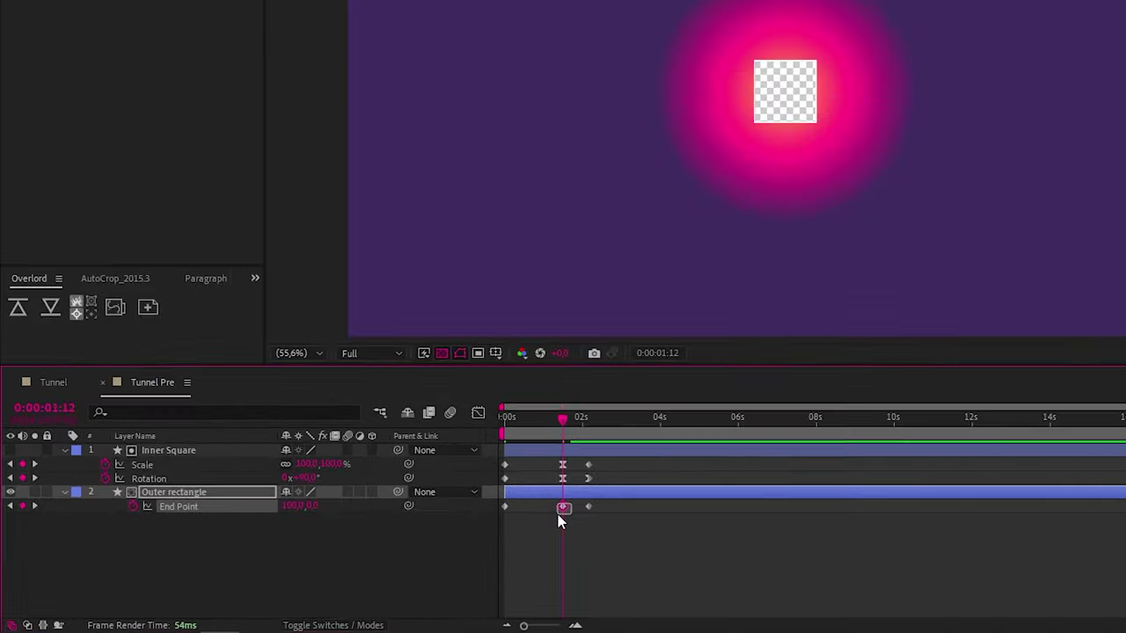
{"action": "left_click", "coordinate": [514, 396]}
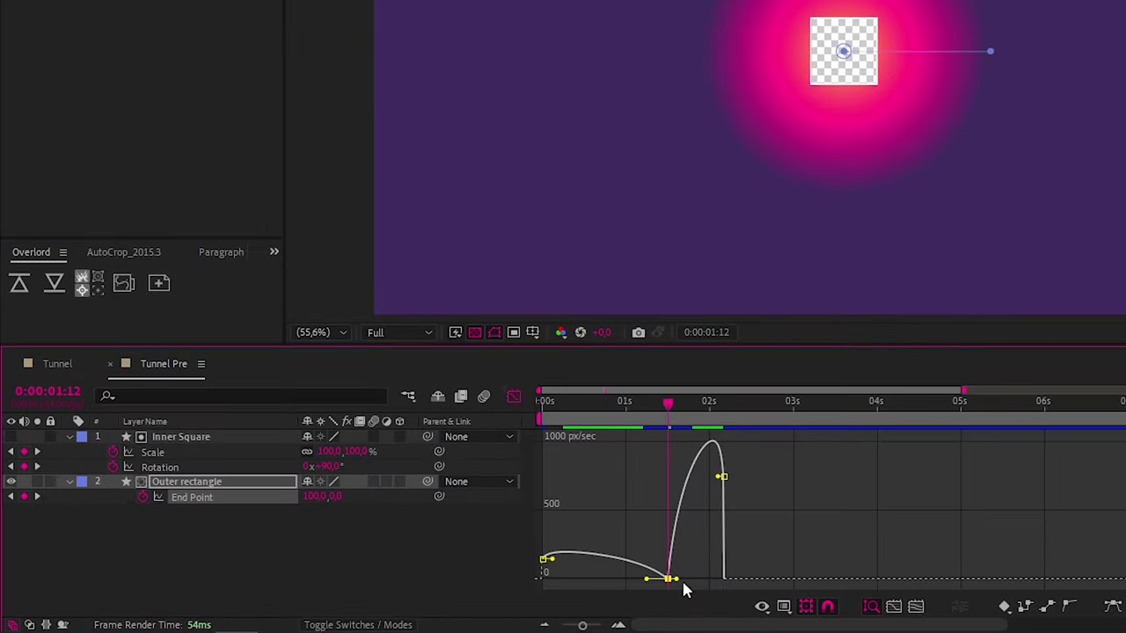
{"action": "left_click_drag", "start_coordinate": [678, 579], "coordinate": [563, 574]}
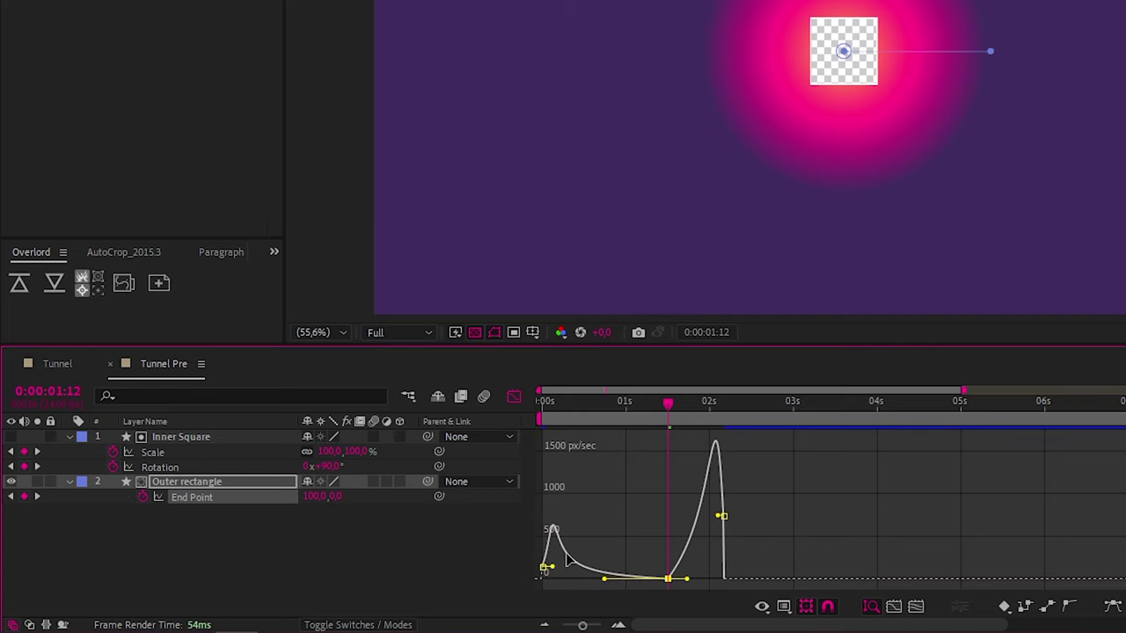
{"action": "left_click", "coordinate": [514, 397]}
Check the Outer rectangle's gradient fill properties, restore the keyframed-properties view, and preview the animation from the first frame.
{"action": "left_click", "coordinate": [70, 481]}
{"action": "scroll", "coordinate": [78, 517], "scroll_direction": "down", "scroll_amount": 5}
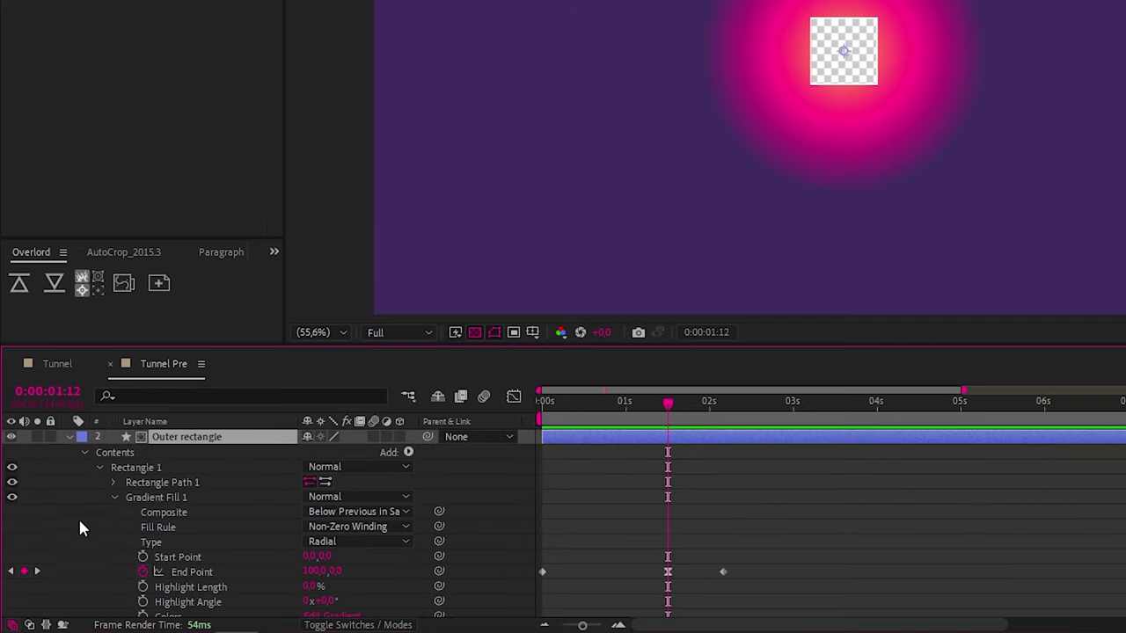
{"action": "left_click", "coordinate": [13, 610]}
{"action": "key", "text": "u"}
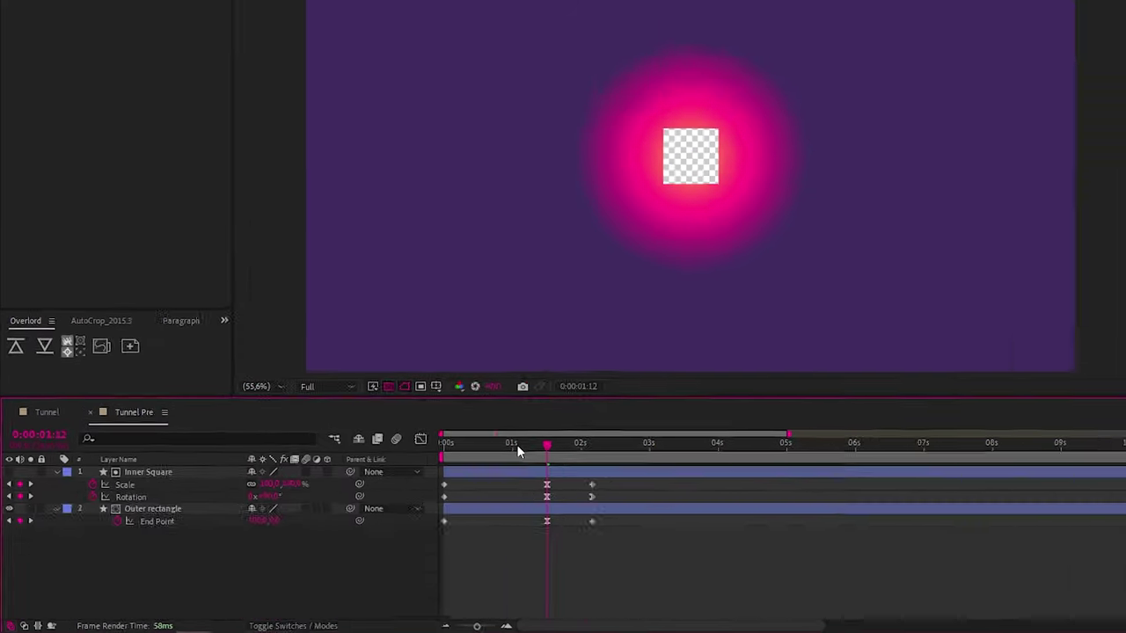
{"action": "left_click_drag", "start_coordinate": [631, 402], "coordinate": [528, 402]}
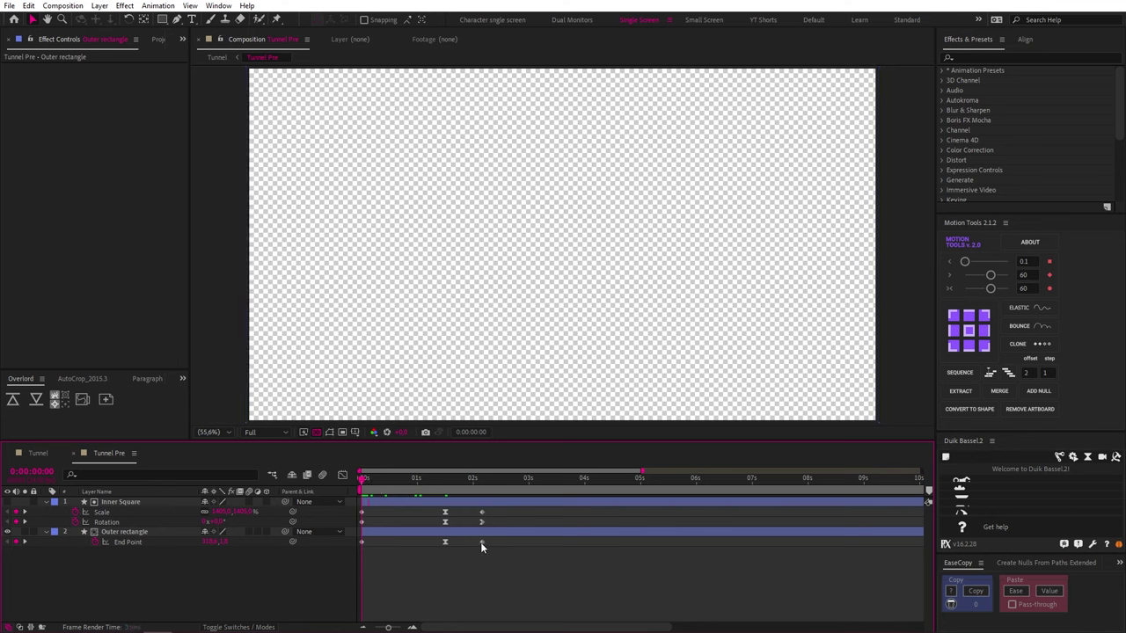
{"action": "key", "text": "space"}
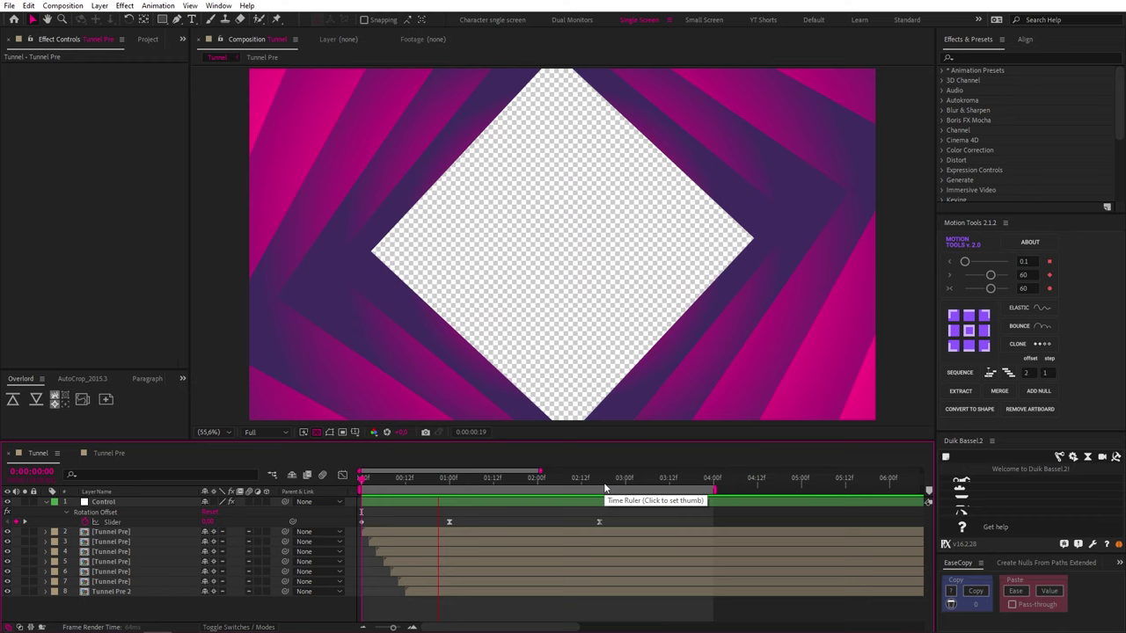
Add a Drop Shadow layer style to the Tunnel Pre 2 layer in the Tunnel composition.
{"action": "left_click", "coordinate": [110, 591]}
{"action": "right_click", "coordinate": [110, 591]}
{"action": "mouse_move", "coordinate": [176, 397]}
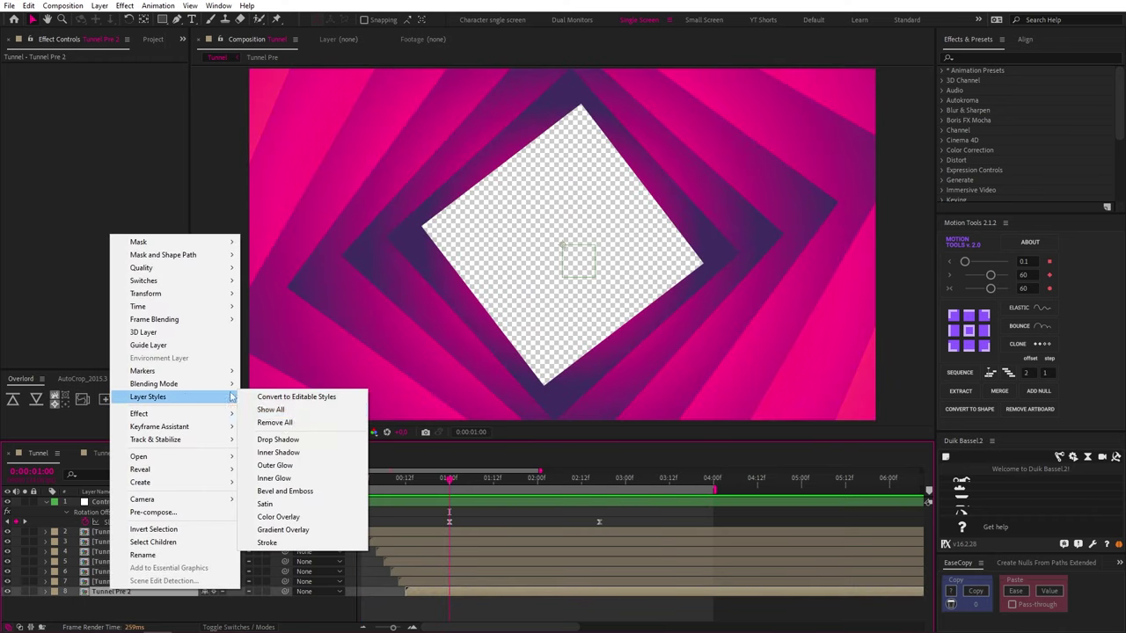
{"action": "left_click", "coordinate": [279, 438]}
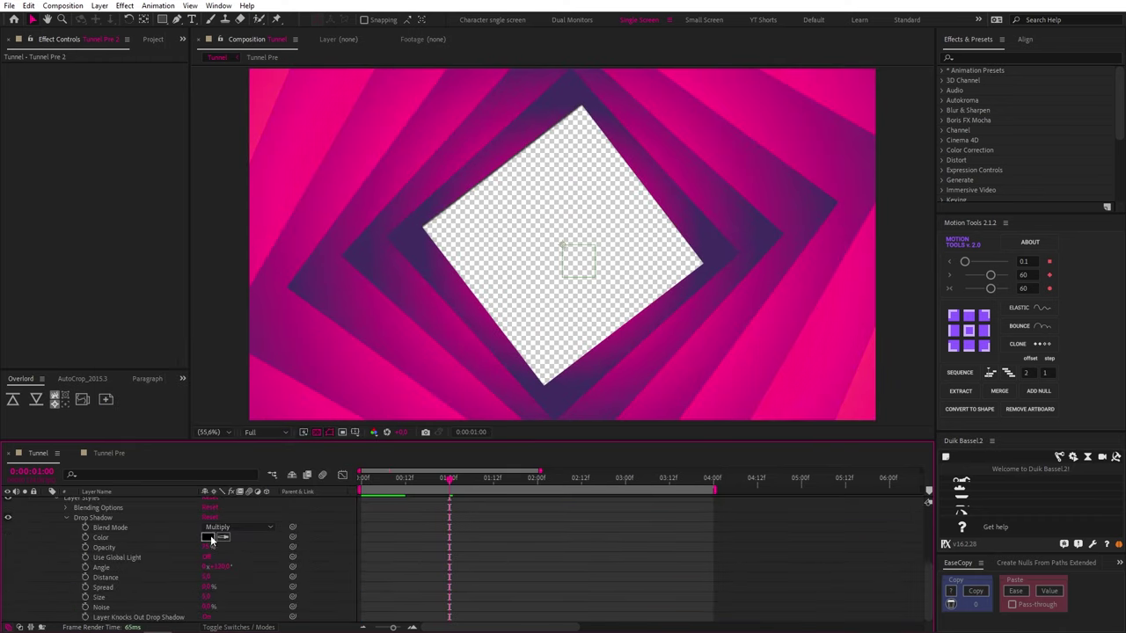
Sample the tunnel's pink for the drop shadow colour and darken it to 8B074A.
{"action": "left_click", "coordinate": [210, 537]}
{"action": "left_click", "coordinate": [575, 288]}
{"action": "left_click", "coordinate": [762, 315]}
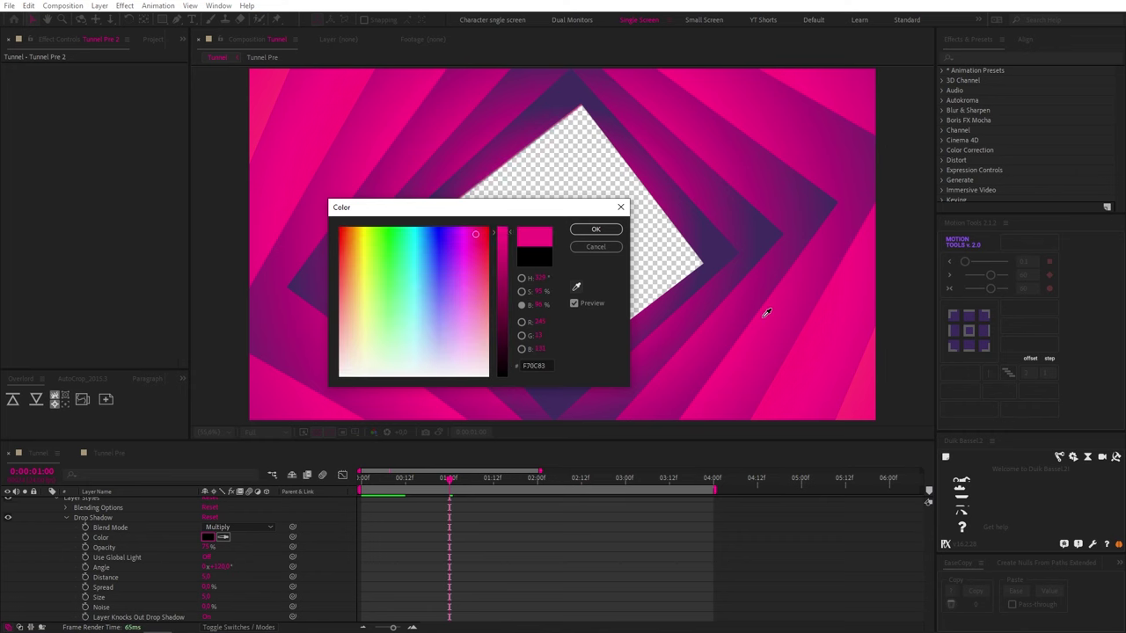
{"action": "left_click_drag", "start_coordinate": [502, 246], "coordinate": [501, 295]}
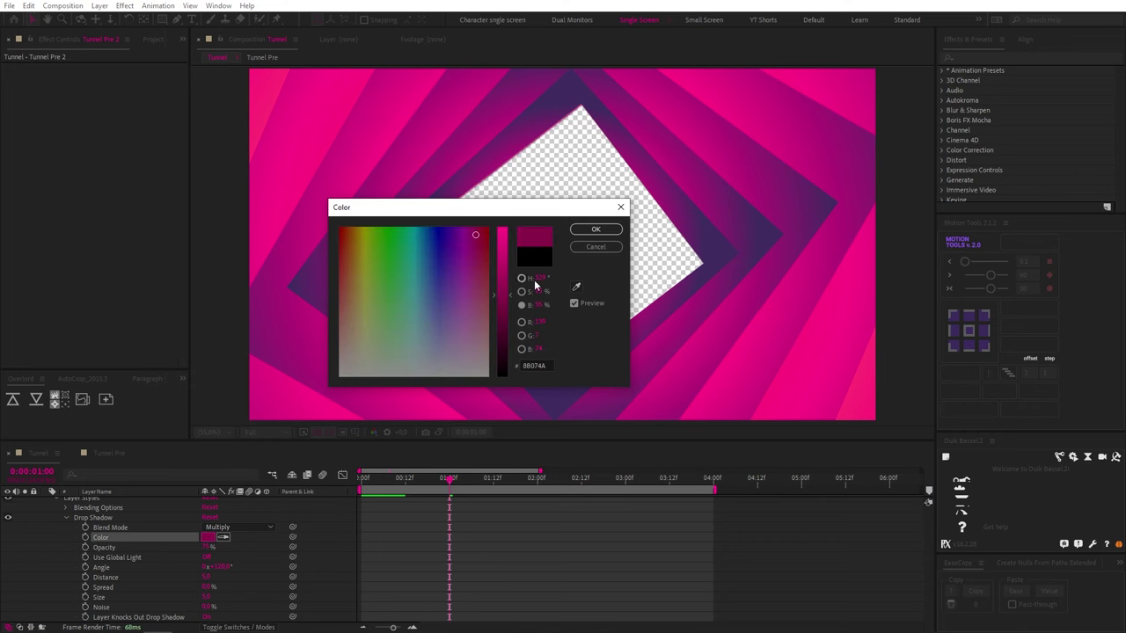
{"action": "left_click", "coordinate": [595, 229]}
Set the drop shadow's distance to 0 and size to 100, and collapse the Tunnel Pre 2 layer.
{"action": "left_click", "coordinate": [204, 577]}
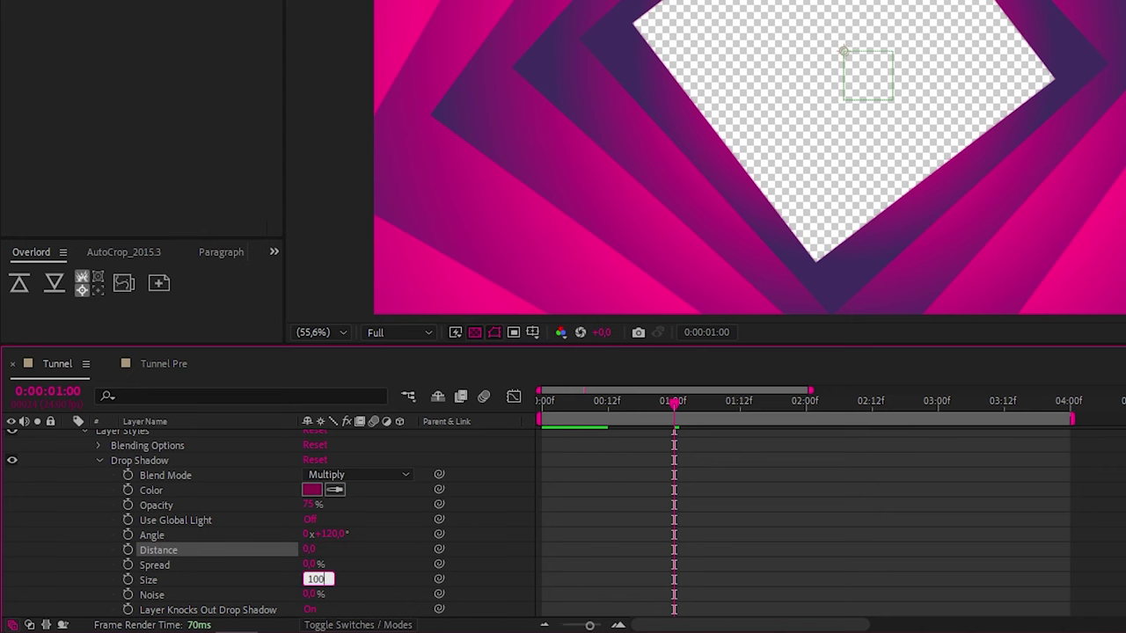
{"action": "type", "text": "100"}
{"action": "key", "text": "Return"}
{"action": "scroll", "coordinate": [629, 508], "scroll_direction": "up", "scroll_amount": 3}
{"action": "left_click", "coordinate": [129, 522]}
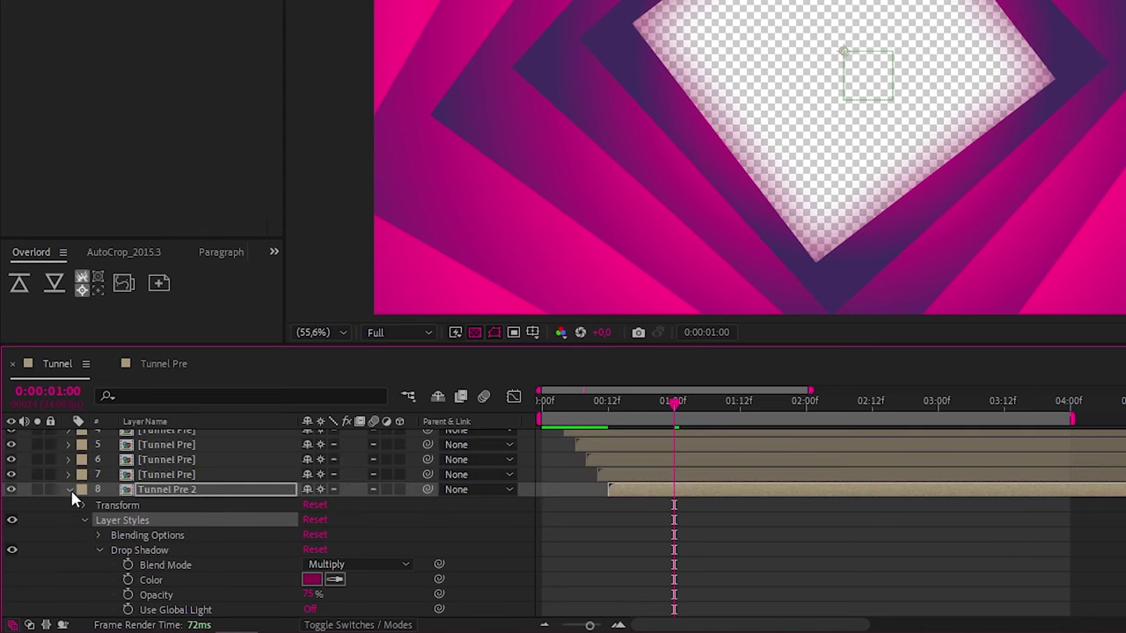
{"action": "left_click", "coordinate": [70, 490]}
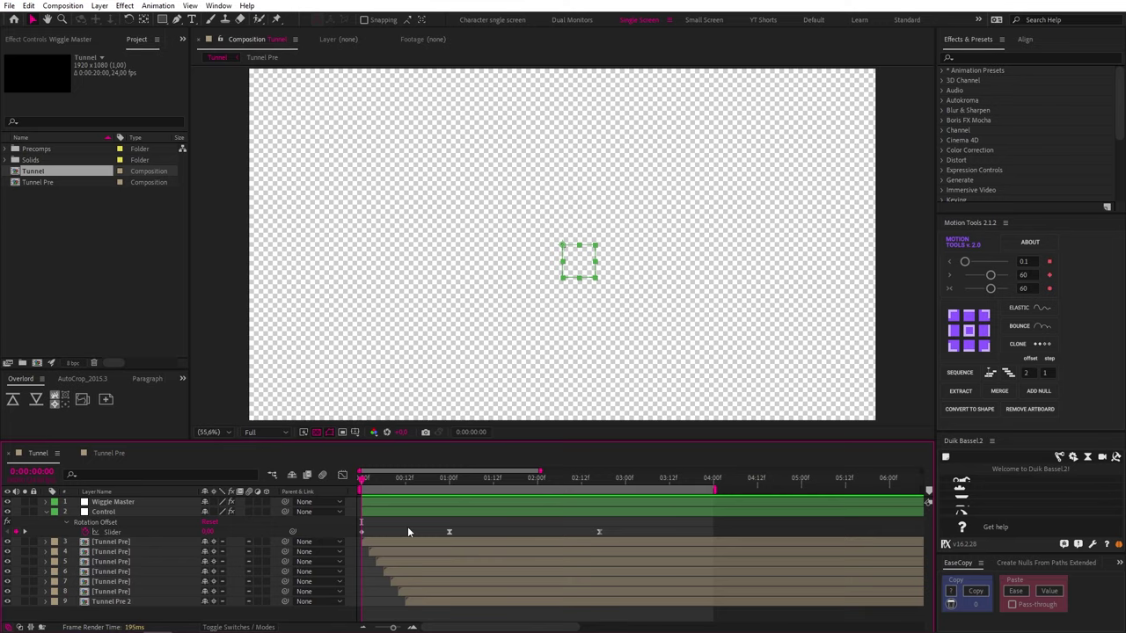
Examine the Wiggle Master null's Amount keyframes and Position wiggle expression between 0:00:01:00 and 0:00:02:00.
{"action": "left_click", "coordinate": [406, 503]}
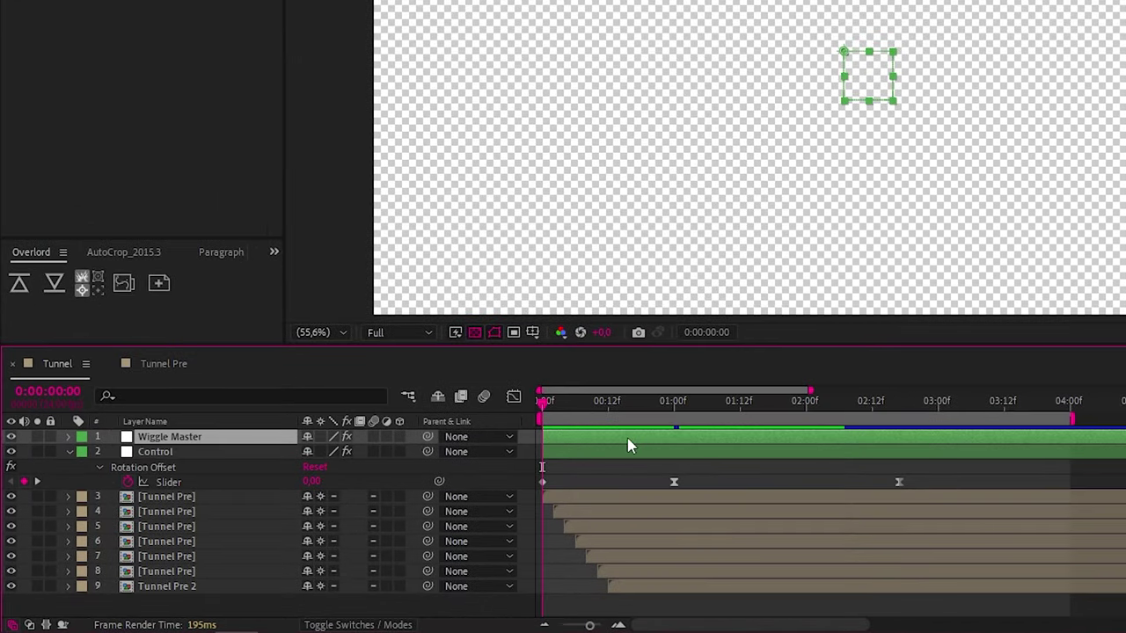
{"action": "key", "text": "u"}
{"action": "left_click", "coordinate": [99, 482]}
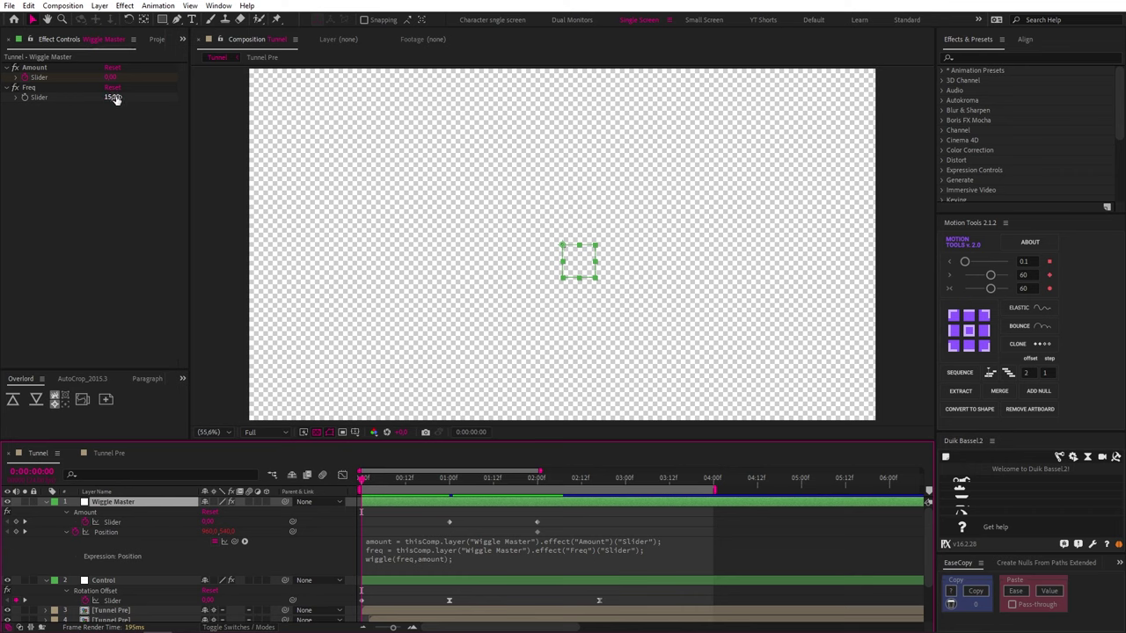
{"action": "left_click", "coordinate": [449, 521]}
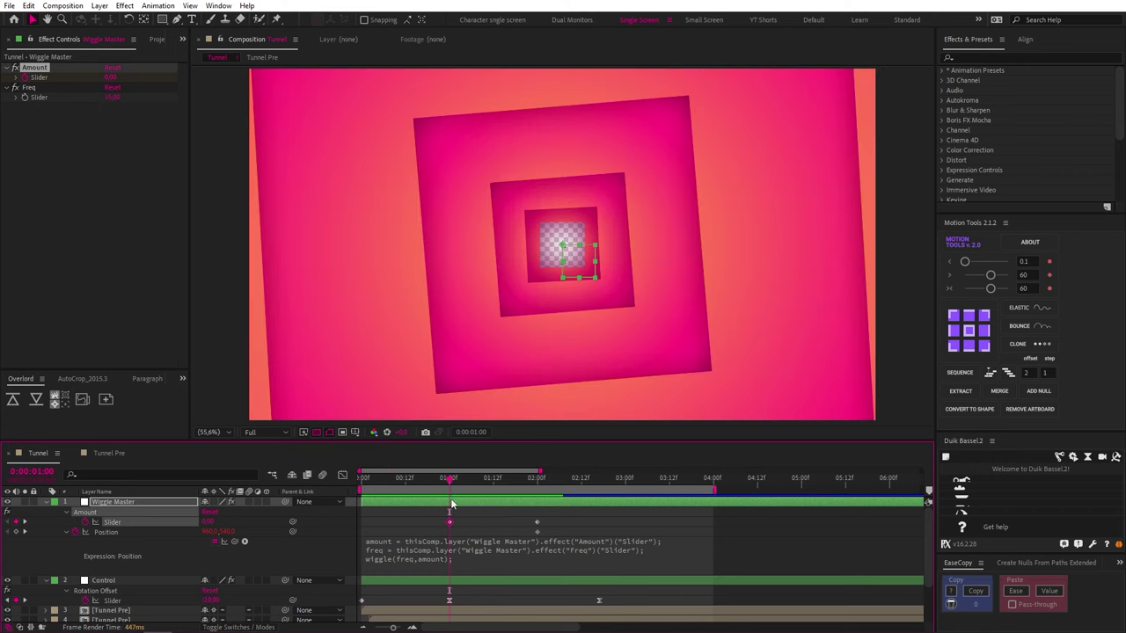
{"action": "left_click_drag", "start_coordinate": [452, 482], "coordinate": [543, 484]}
{"action": "left_click", "coordinate": [518, 502]}
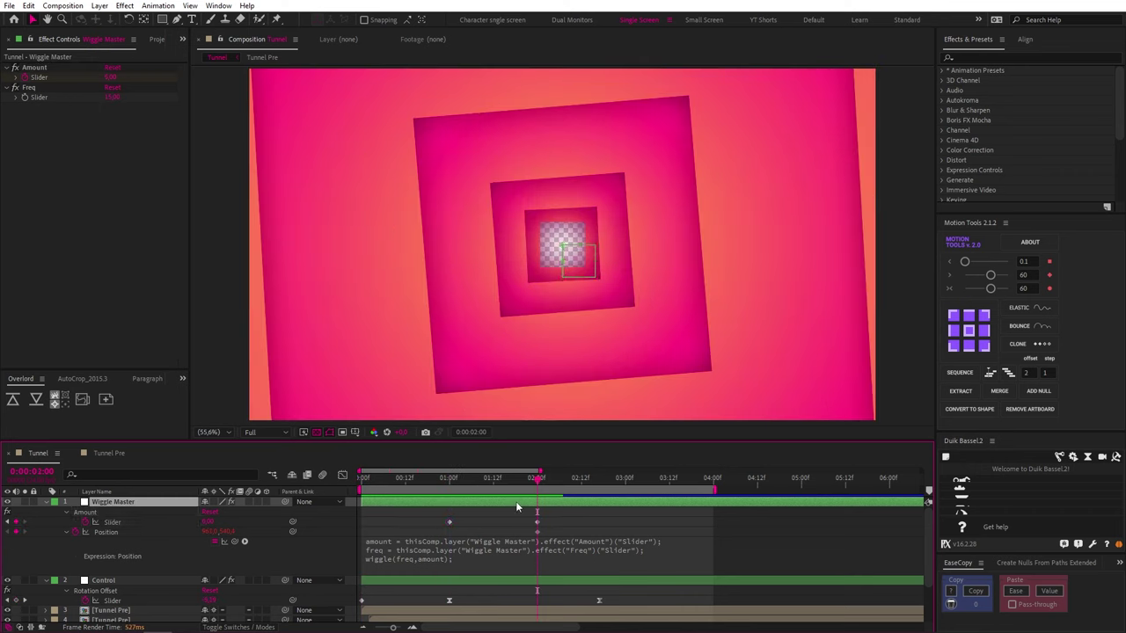
Collapse Wiggle Master's properties and parent all the Tunnel Pre layers, including Tunnel Pre 2, to Wiggle Master.
{"action": "key", "text": "u"}
{"action": "left_click", "coordinate": [537, 542]}
{"action": "left_click", "coordinate": [544, 602], "text": "shift"}
{"action": "left_click_drag", "start_coordinate": [282, 542], "coordinate": [130, 502]}
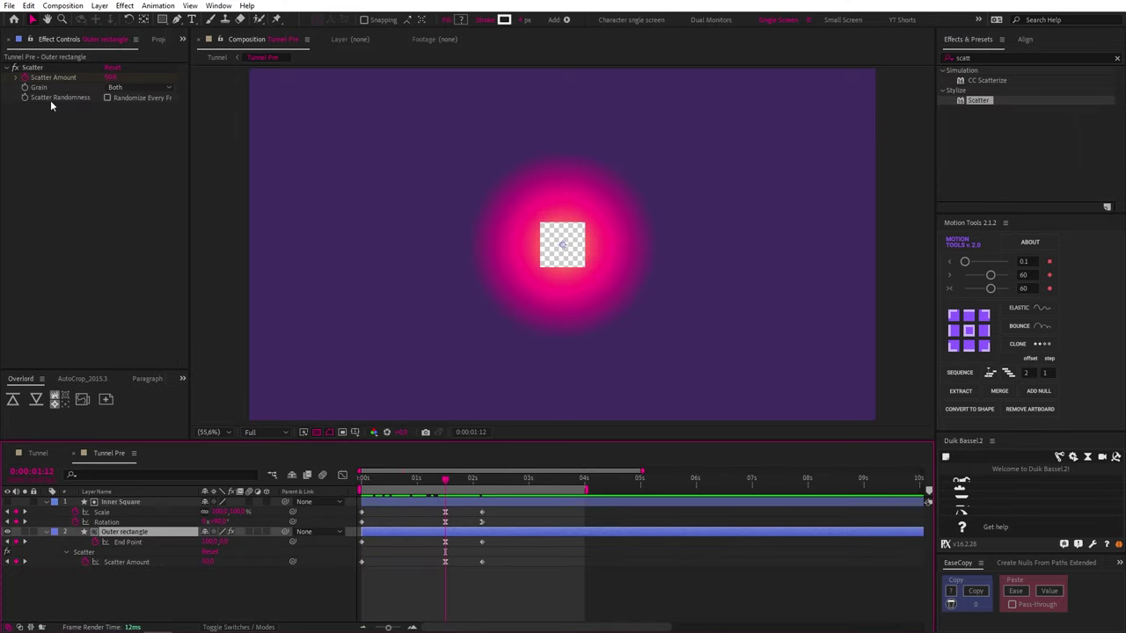
Examine the Outer rectangle's Scatter Amount keyframes and preview the Extra animated stroke layer's Start and End animation.
{"action": "left_click_drag", "start_coordinate": [483, 569], "coordinate": [349, 559]}
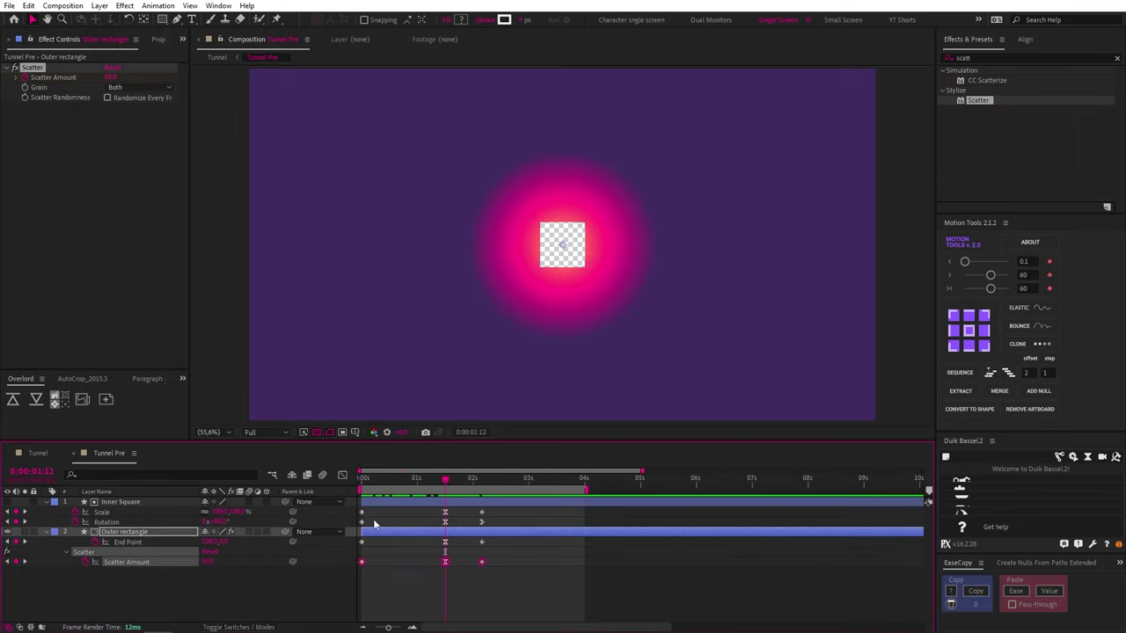
{"action": "left_click_drag", "start_coordinate": [363, 483], "coordinate": [483, 512]}
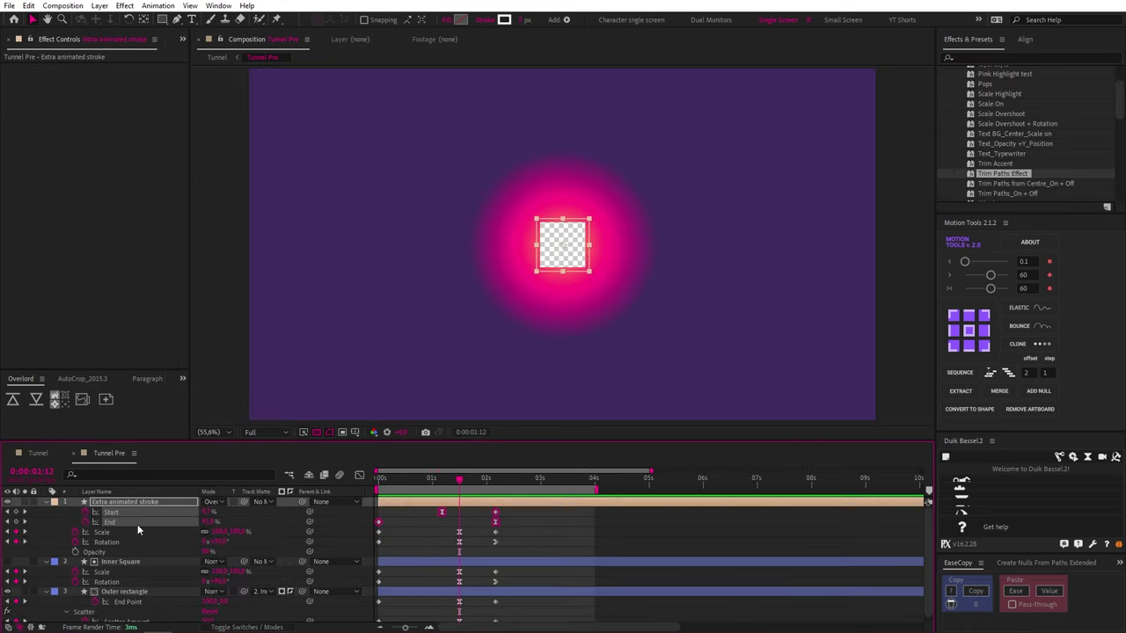
{"action": "left_click_drag", "start_coordinate": [422, 482], "coordinate": [376, 481]}
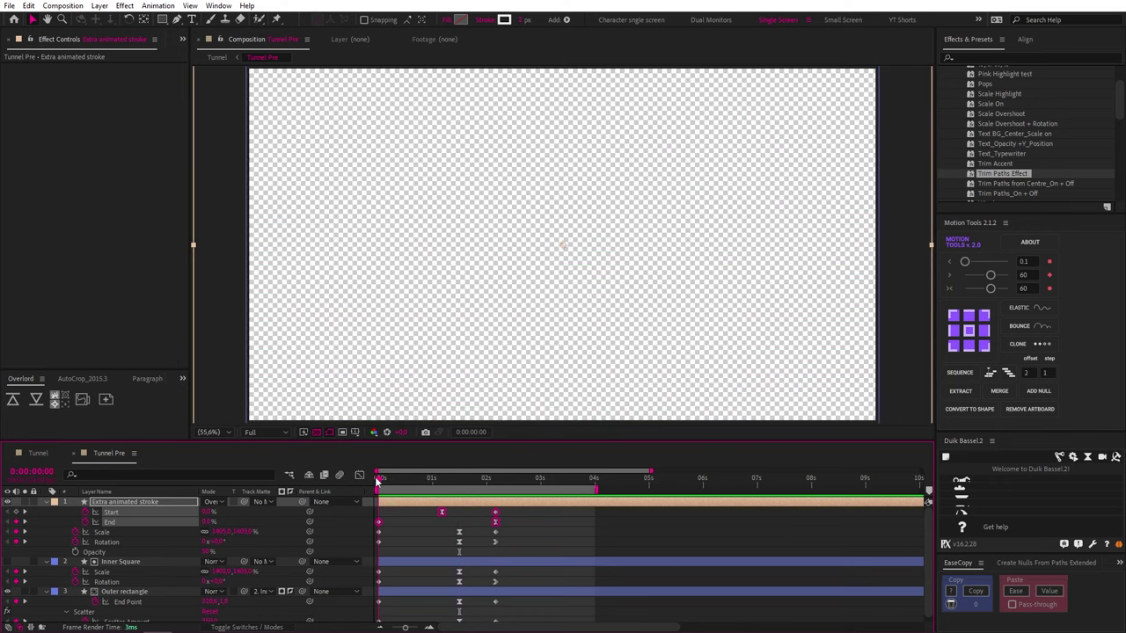
{"action": "left_click", "coordinate": [407, 524]}
{"action": "key", "text": "space"}
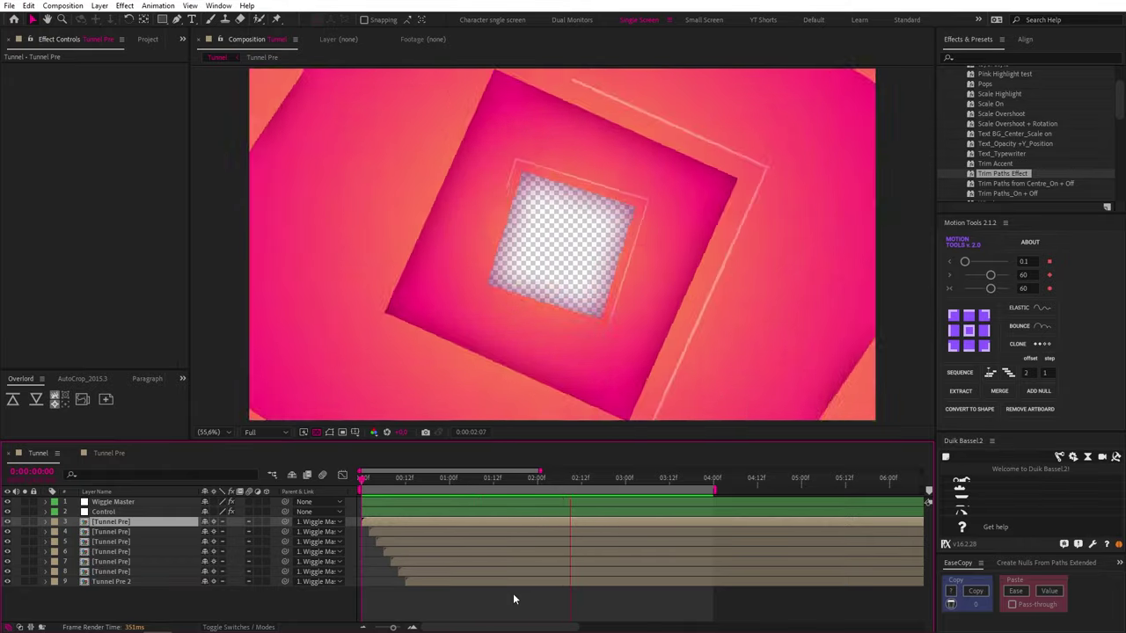
Pre-compose all layers from Wiggle Master to Tunnel Pre 2 into a composition named Tunnel Pre Pre.
{"action": "left_click", "coordinate": [412, 502]}
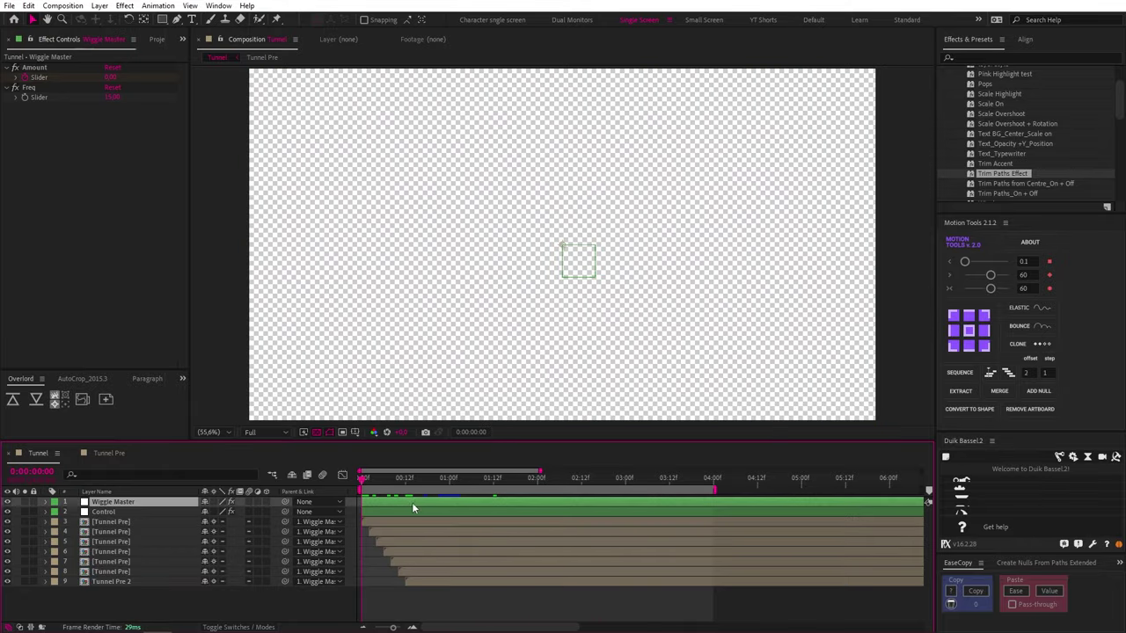
{"action": "left_click", "coordinate": [444, 582], "text": "shift"}
{"action": "key", "text": "ctrl+shift+c"}
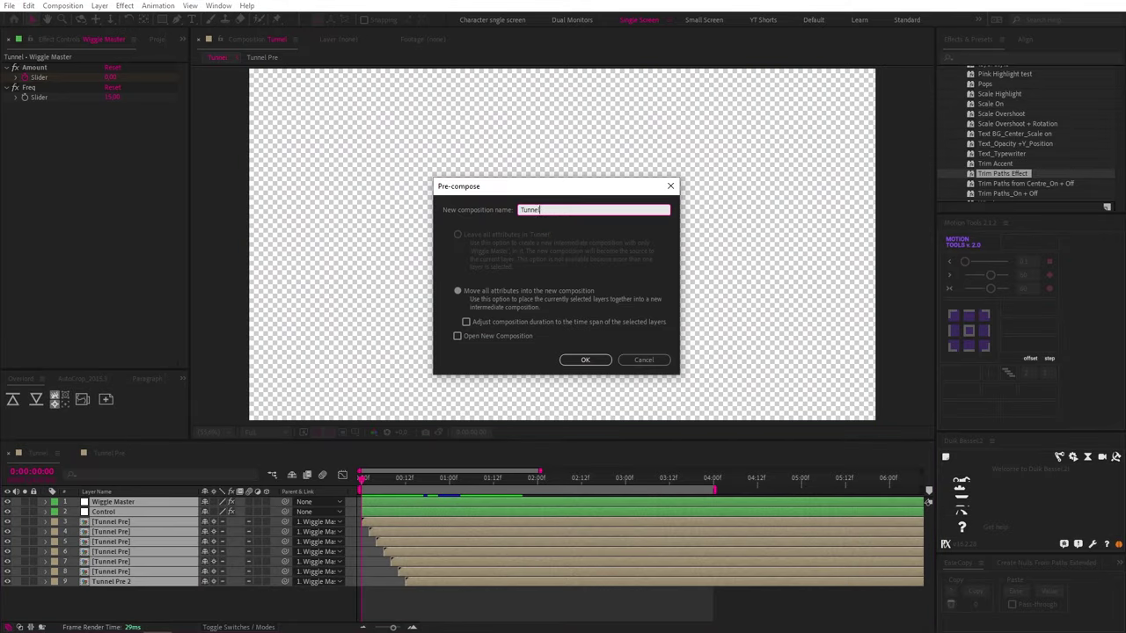
{"action": "left_click", "coordinate": [584, 361]}
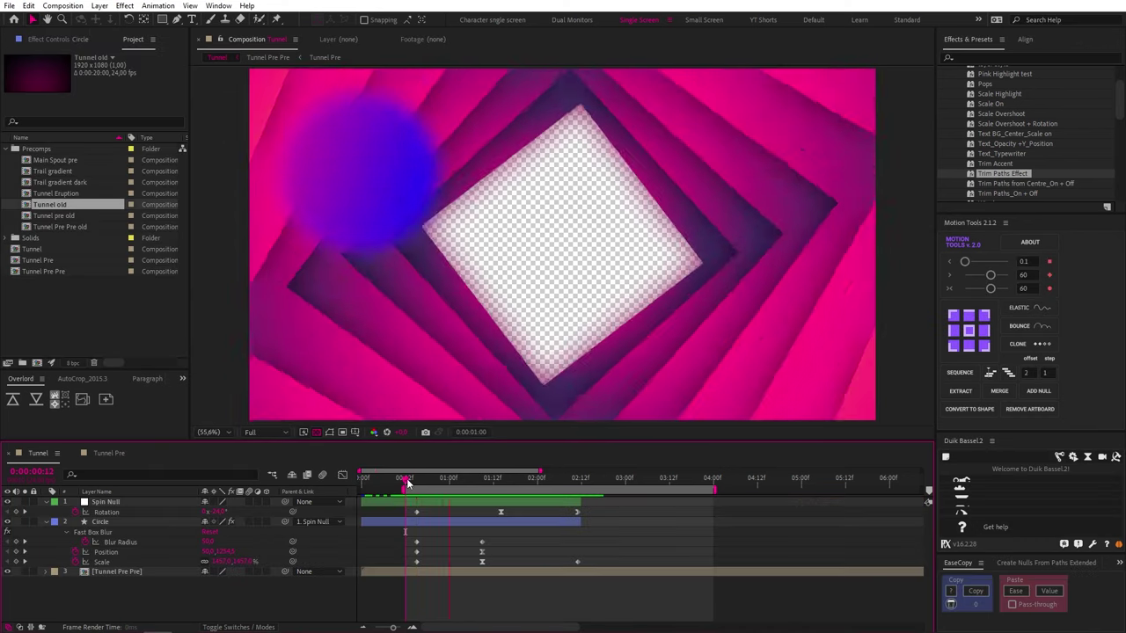
Examine the Spin Null's Rotation keyframes and the Circle's Blur Radius, Position and Scale keyframes up to 0:00:01:09.
{"action": "left_click_drag", "start_coordinate": [588, 507], "coordinate": [404, 517]}
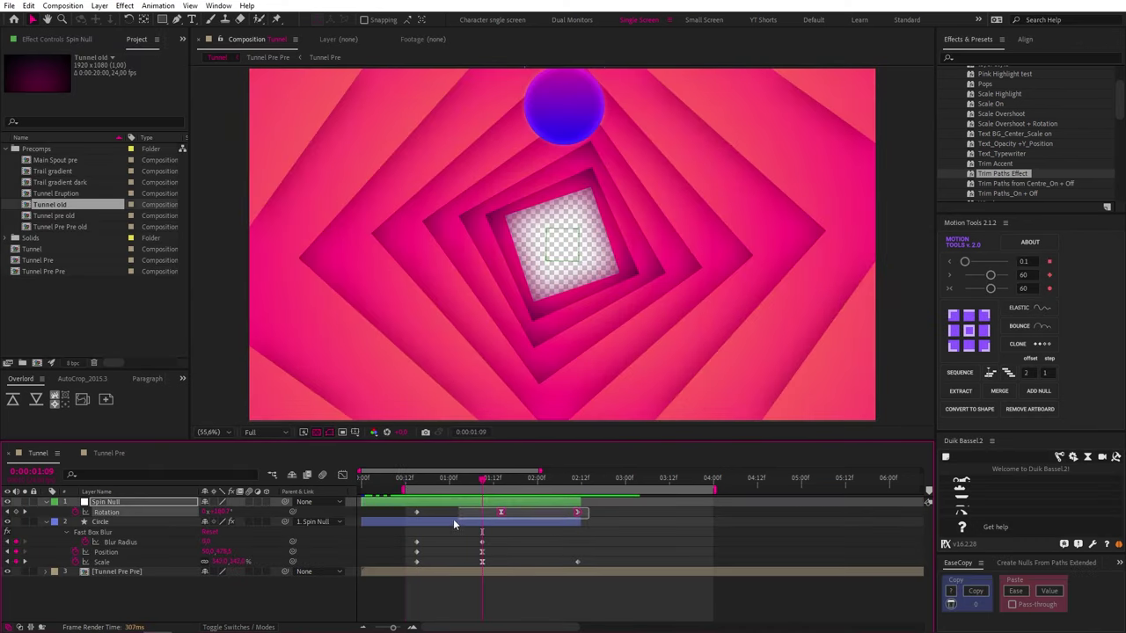
{"action": "left_click", "coordinate": [344, 475]}
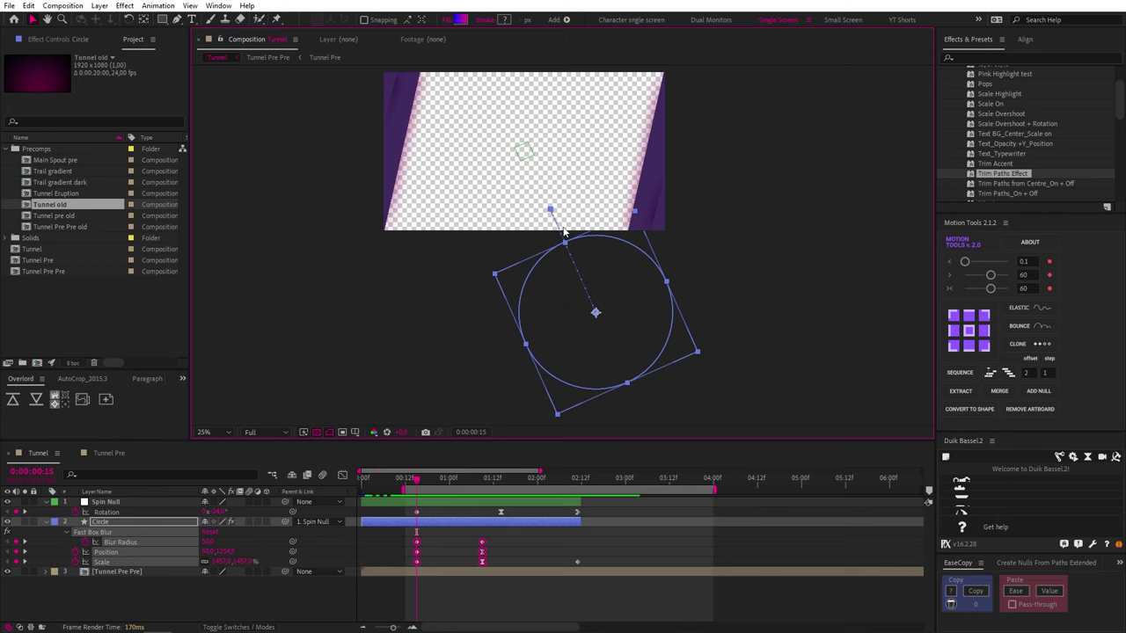
{"action": "left_click_drag", "start_coordinate": [433, 487], "coordinate": [405, 489]}
{"action": "key", "text": "shift+slash"}
{"action": "left_click_drag", "start_coordinate": [502, 535], "coordinate": [394, 551]}
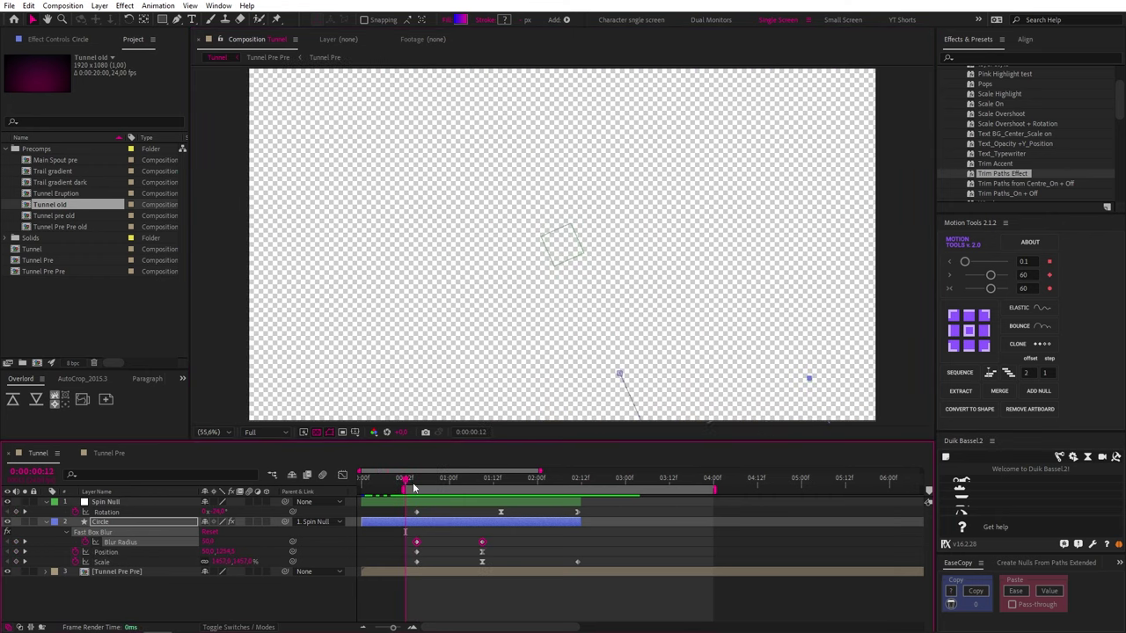
{"action": "left_click_drag", "start_coordinate": [415, 485], "coordinate": [480, 483]}
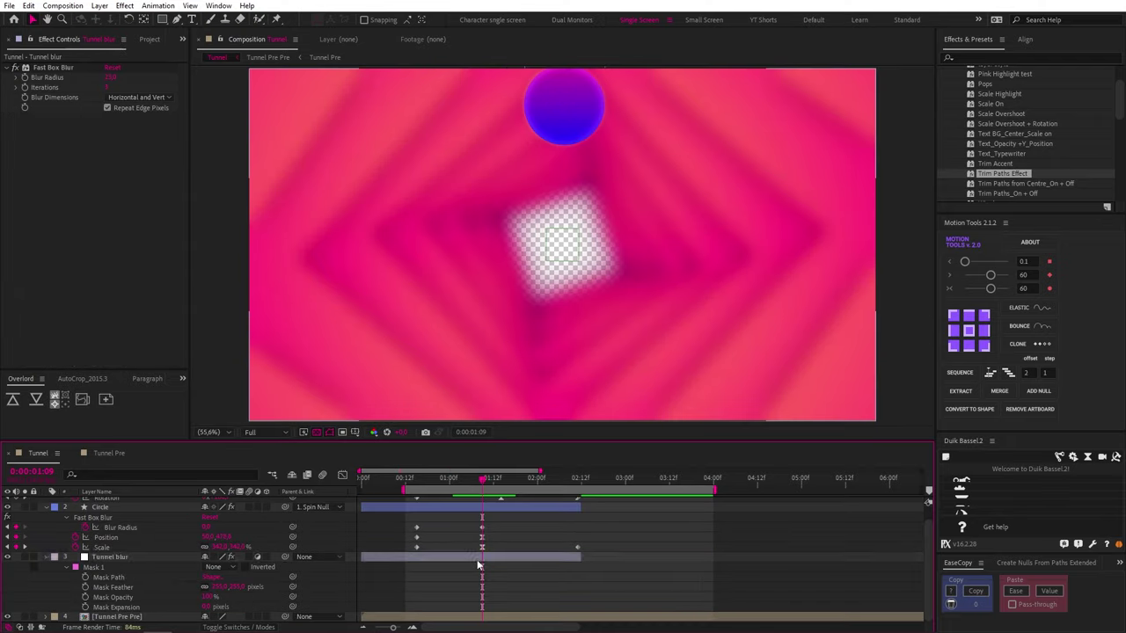
Set Mask 1 on the Tunnel blur layer to Subtract.
{"action": "left_click", "coordinate": [479, 560]}
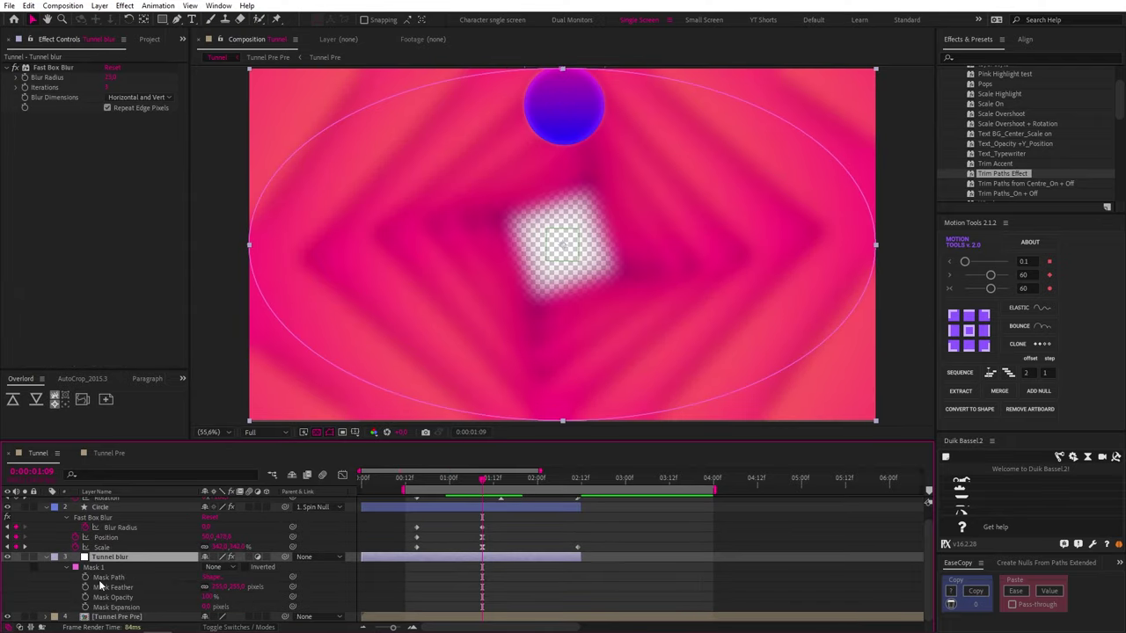
{"action": "key", "text": "Return"}
{"action": "left_click", "coordinate": [227, 568]}
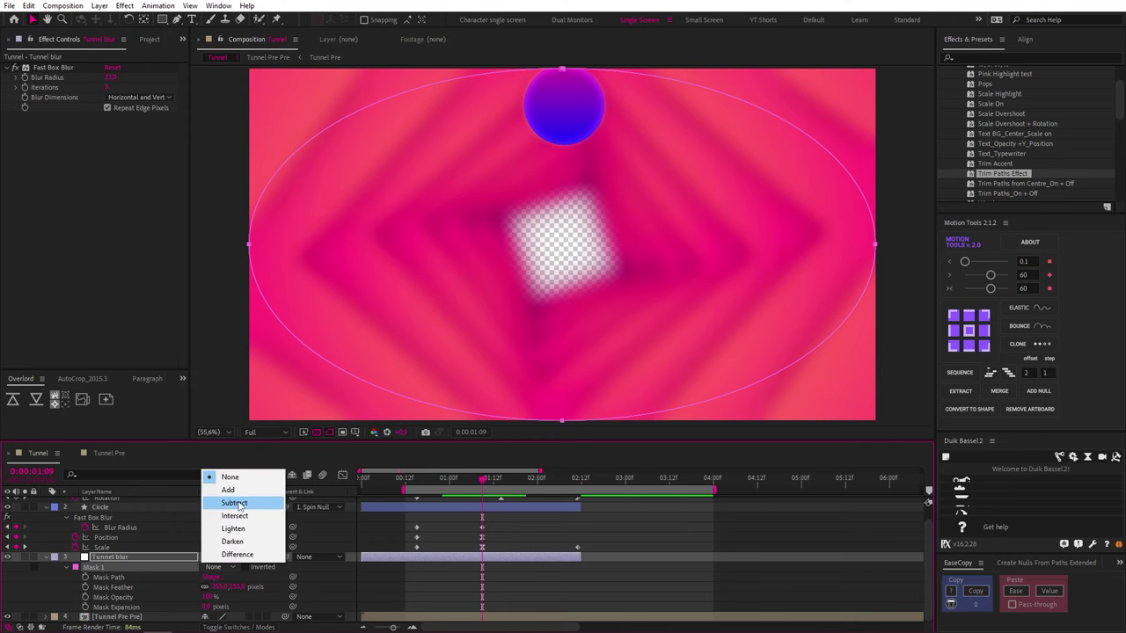
{"action": "left_click", "coordinate": [231, 502]}
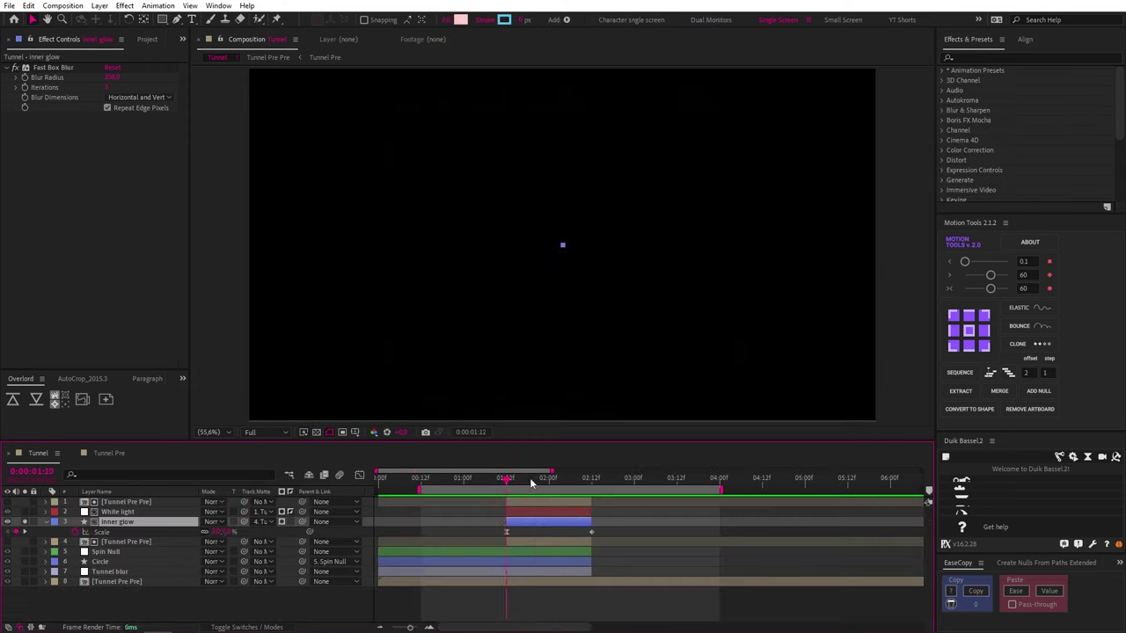
Compare the inner glow with its Fast Box Blur off and on near 0:00:01:23, and check its Tunnel Pre Pre matte.
{"action": "mouse_move", "coordinate": [534, 483]}
{"action": "left_mouse_down"}
{"action": "mouse_move", "coordinate": [545, 483]}
{"action": "mouse_move", "coordinate": [517, 479]}
{"action": "mouse_move", "coordinate": [547, 490]}
{"action": "left_mouse_up"}
{"action": "left_click", "coordinate": [14, 69]}
{"action": "left_click", "coordinate": [14, 69]}
{"action": "left_click", "coordinate": [541, 542]}
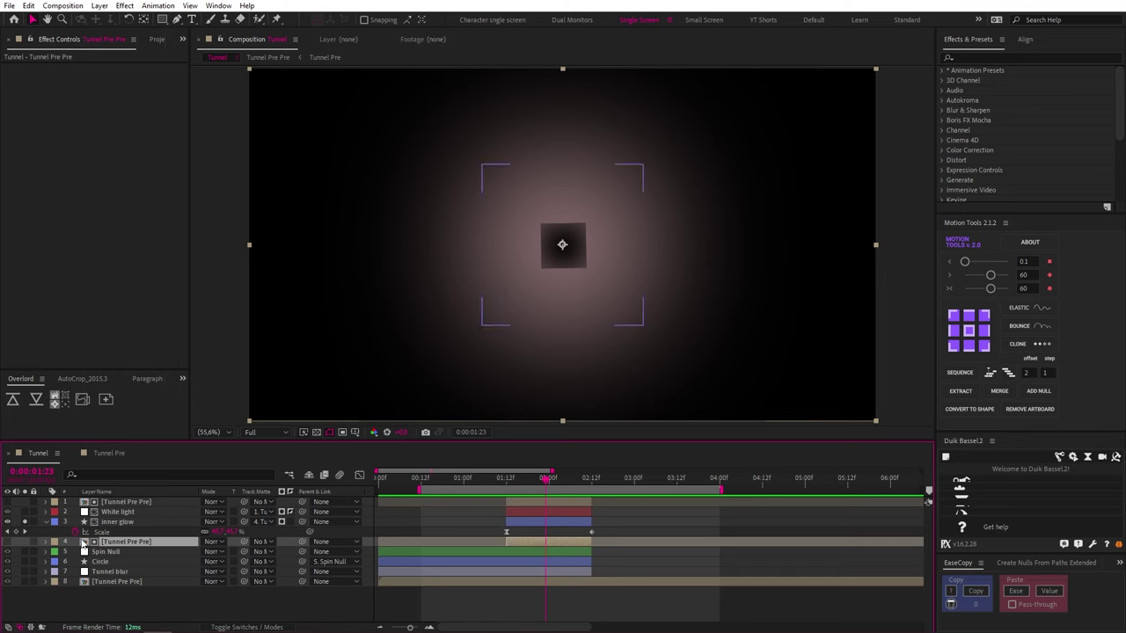
Examine the White light layer and its Tunnel Pre Pre matte's Fast Box Blur keyframes and Scale while scrubbing the timeline.
{"action": "left_click", "coordinate": [241, 513]}
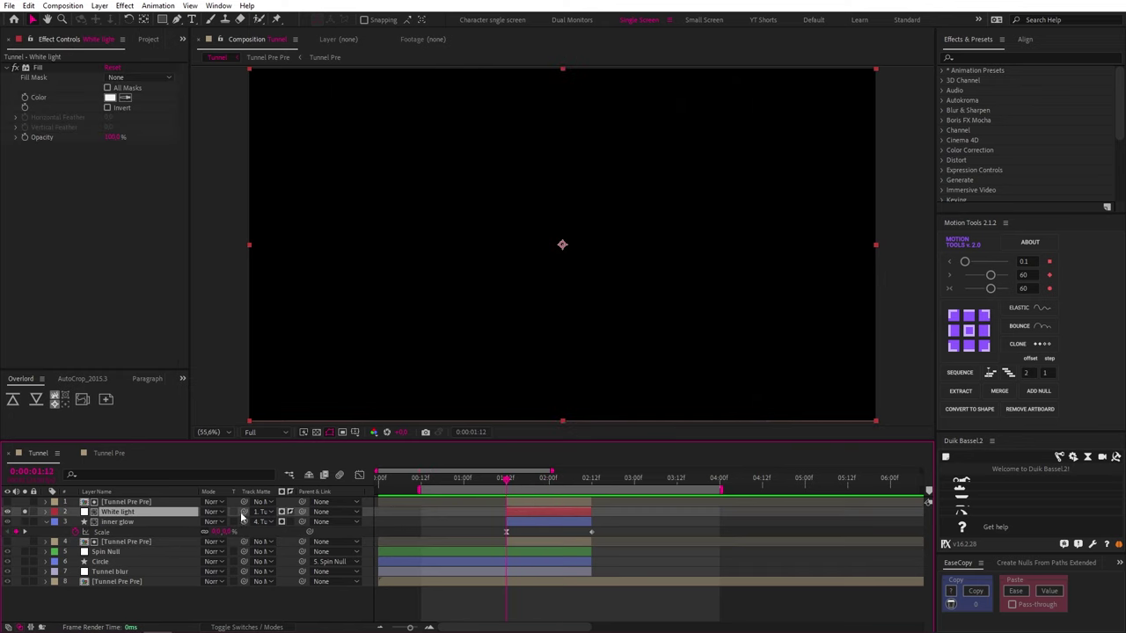
{"action": "left_click", "coordinate": [146, 502]}
{"action": "key", "text": "u"}
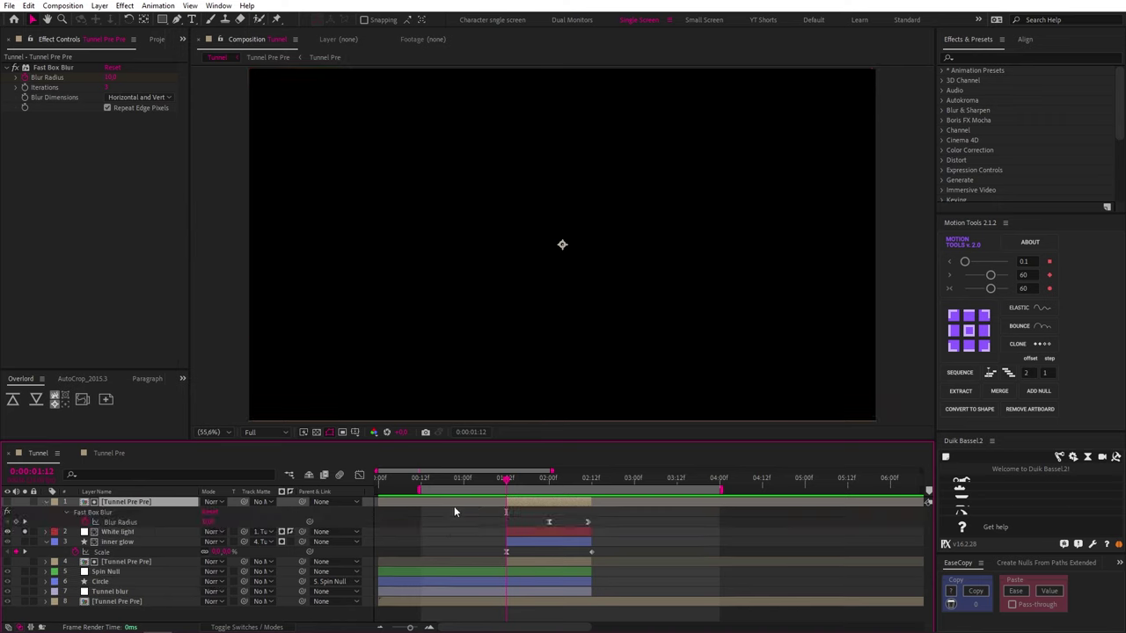
{"action": "key", "text": "alt+shift+s"}
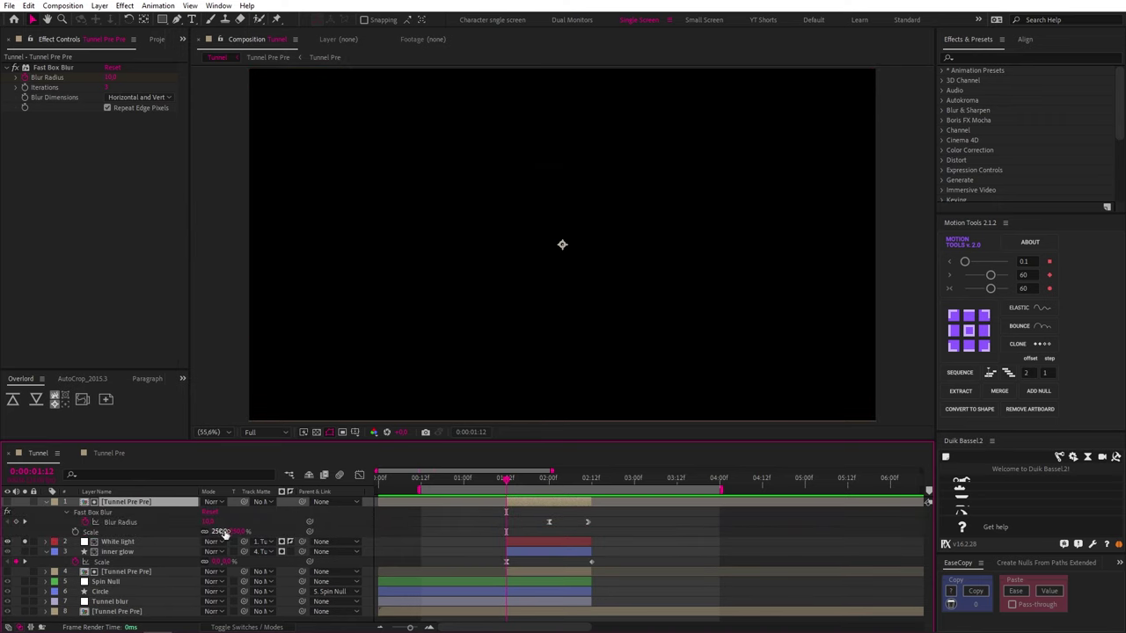
{"action": "left_click_drag", "start_coordinate": [547, 480], "coordinate": [588, 489]}
{"action": "left_click", "coordinate": [553, 542]}
{"action": "key", "text": "u"}
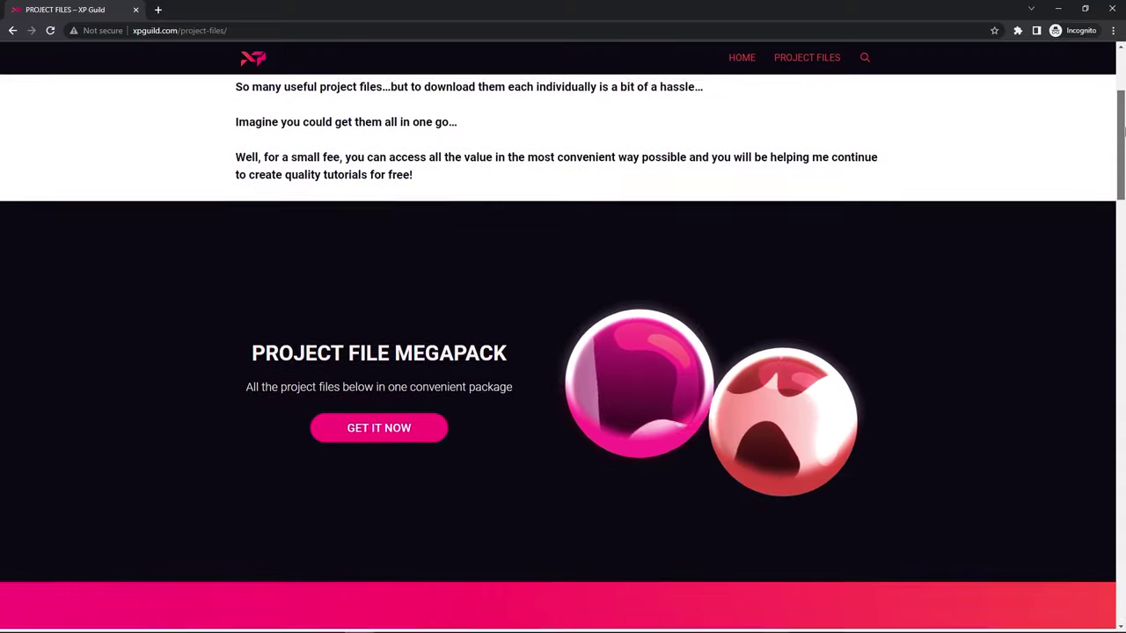
Switch to the browser and look through the individual project files on the XP Guild page.
{"action": "scroll", "coordinate": [563, 352], "scroll_direction": "down", "scroll_amount": 4}
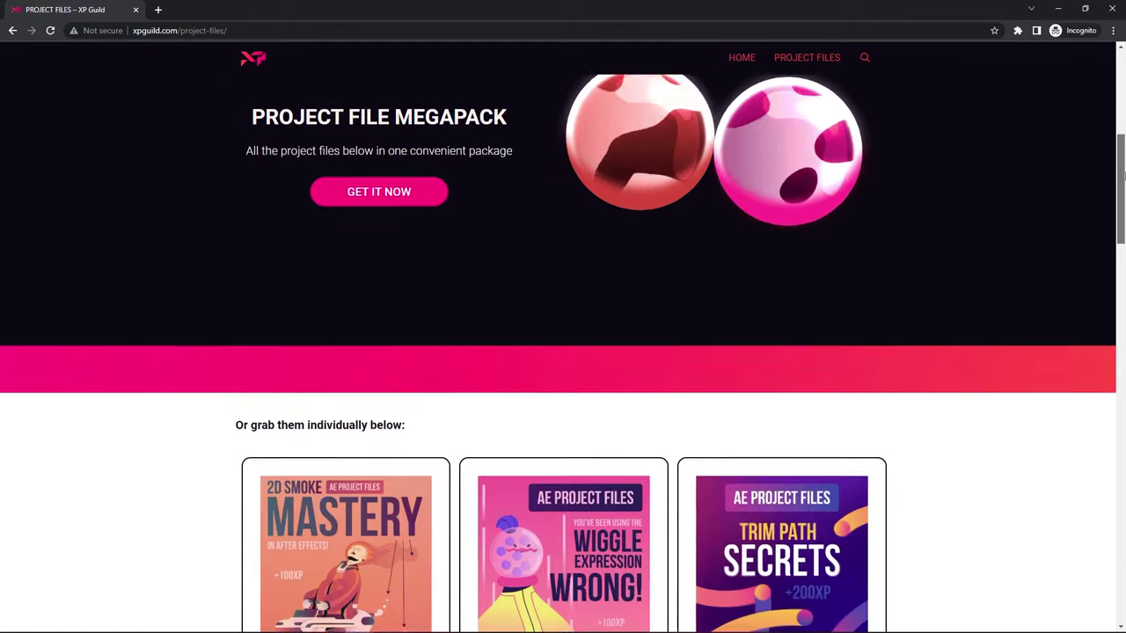
{"action": "left_click_drag", "start_coordinate": [1122, 176], "coordinate": [1122, 426]}
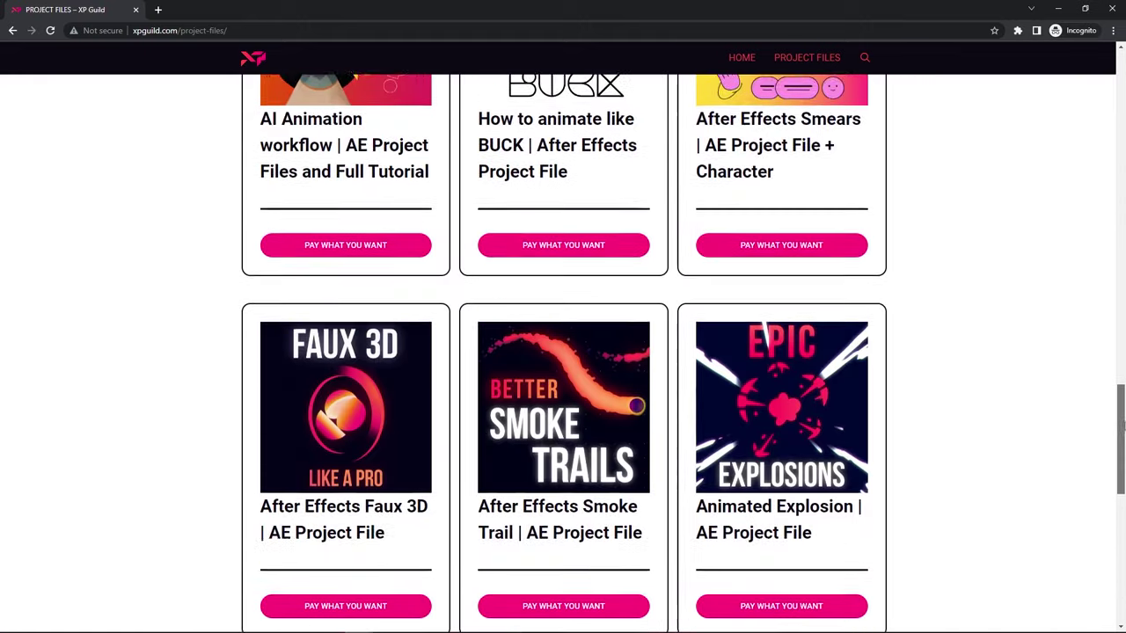